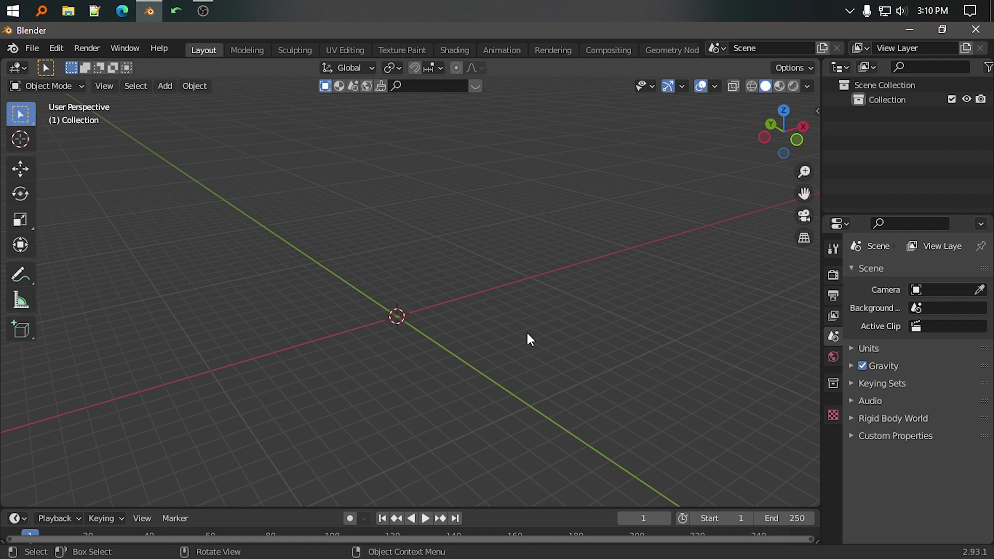
Bring up the Add menu in the empty scene but add nothing.
{"action": "key", "text": "shift+a"}
Switch briefly to OBS Studio and then back to Blender.
{"action": "left_click", "coordinate": [210, 11]}
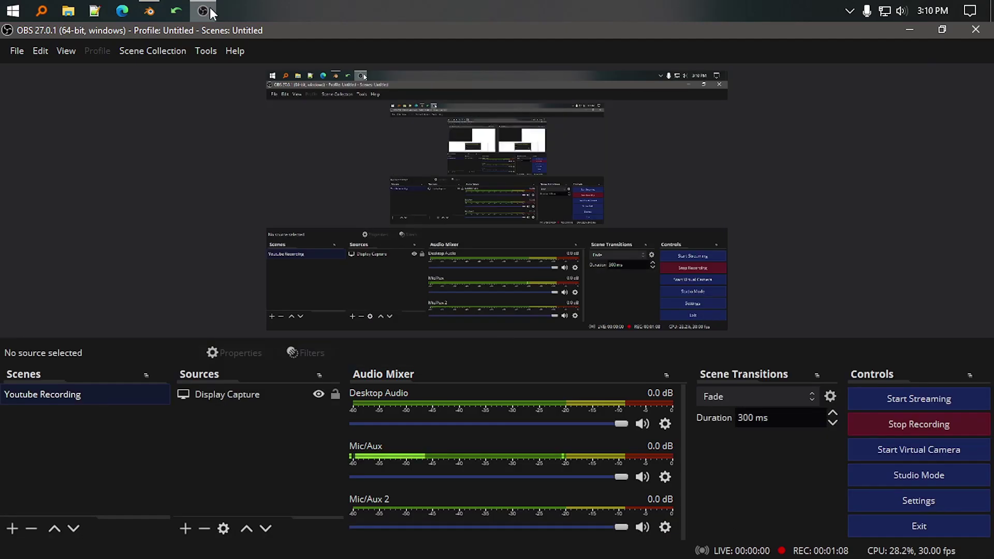
{"action": "left_click", "coordinate": [211, 9]}
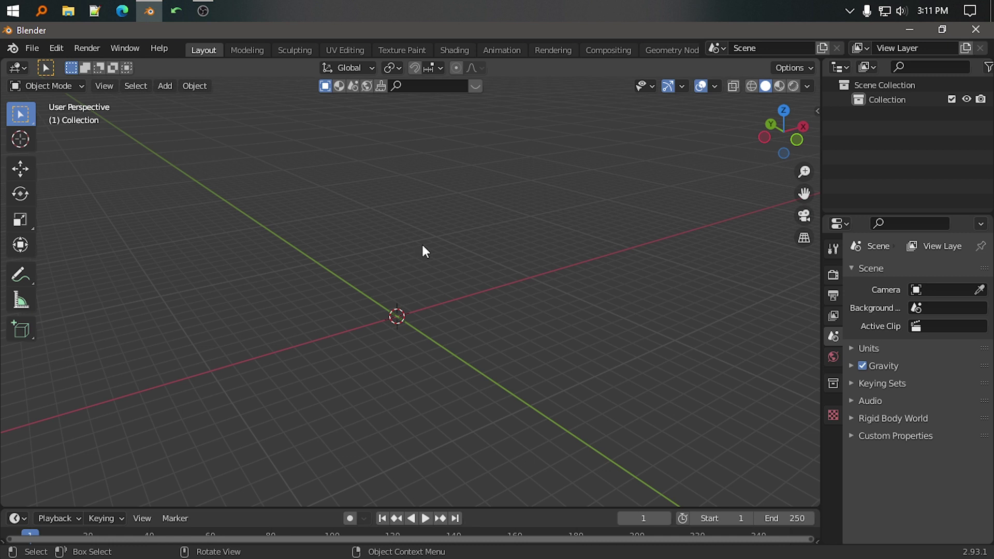
Add a plane at the origin, scale it to 4.735 and check it from the front.
{"action": "key", "text": "shift+a"}
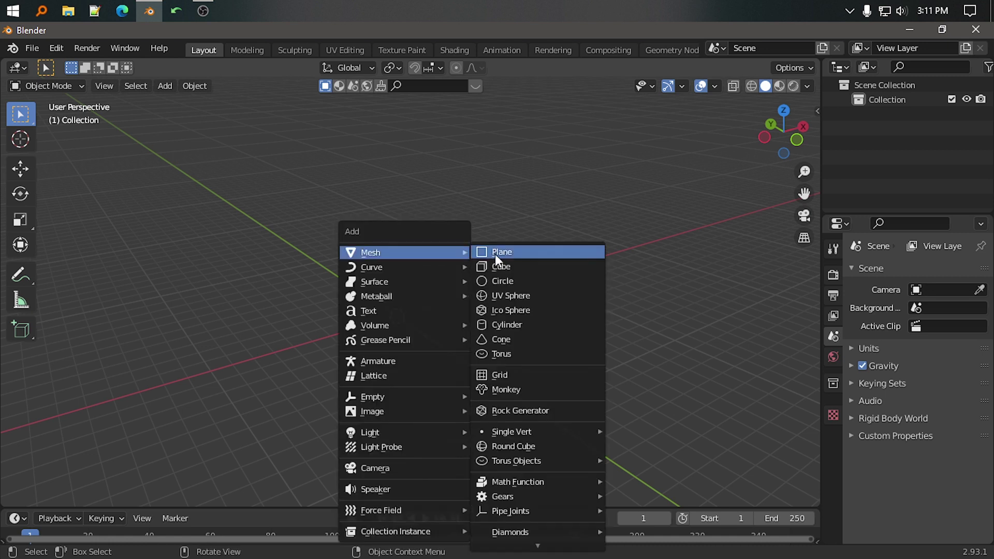
{"action": "left_click", "coordinate": [495, 254]}
{"action": "scroll", "coordinate": [495, 254], "scroll_direction": "up", "scroll_amount": 5}
{"action": "scroll", "coordinate": [474, 306], "scroll_direction": "up", "scroll_amount": 1}
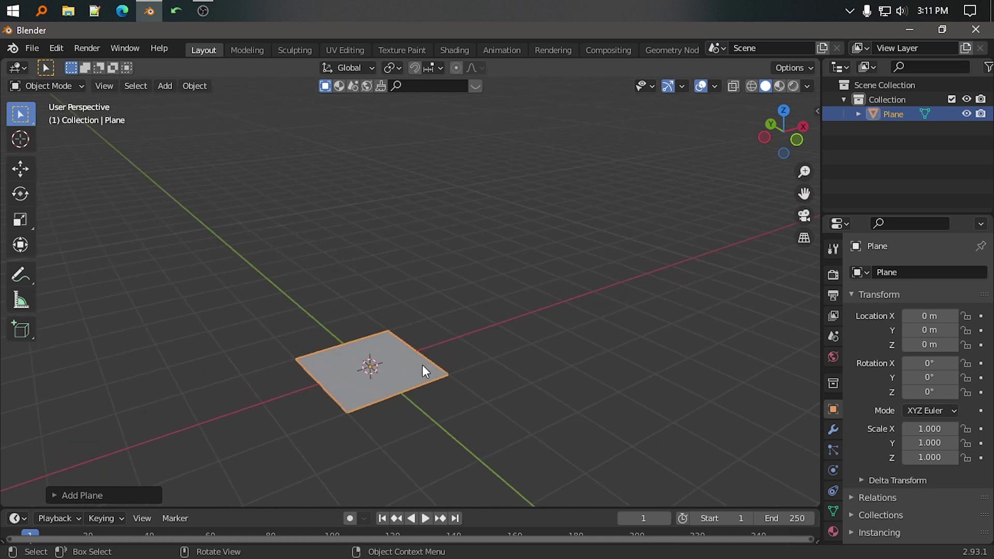
{"action": "key", "text": "s"}
{"action": "left_click", "coordinate": [615, 344]}
{"action": "scroll", "coordinate": [618, 343], "scroll_direction": "down", "scroll_amount": 3}
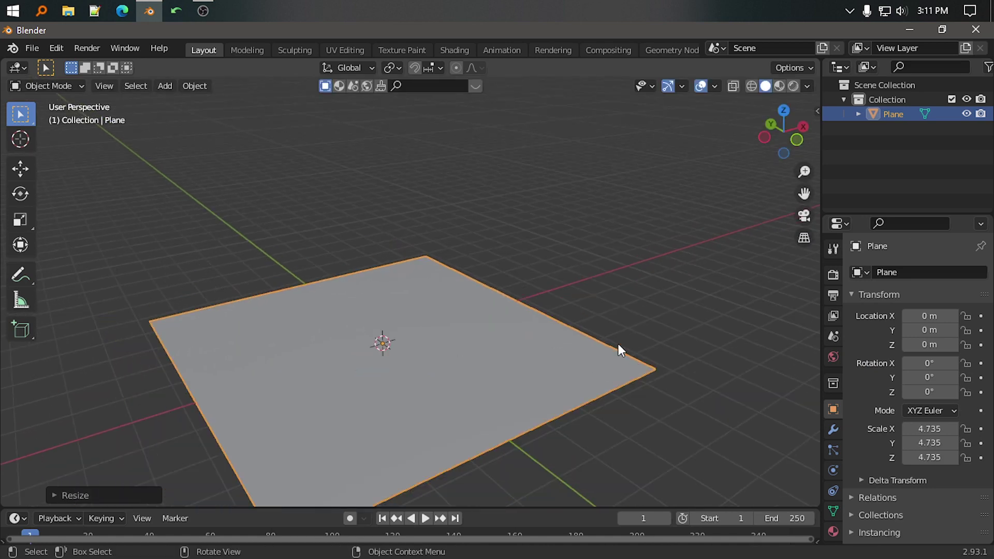
{"action": "mouse_move", "coordinate": [618, 344]}
{"action": "middle_mouse_down"}
{"action": "mouse_move", "coordinate": [583, 363]}
{"action": "mouse_move", "coordinate": [435, 351]}
{"action": "mouse_move", "coordinate": [536, 335]}
{"action": "mouse_move", "coordinate": [571, 311]}
{"action": "middle_mouse_up"}
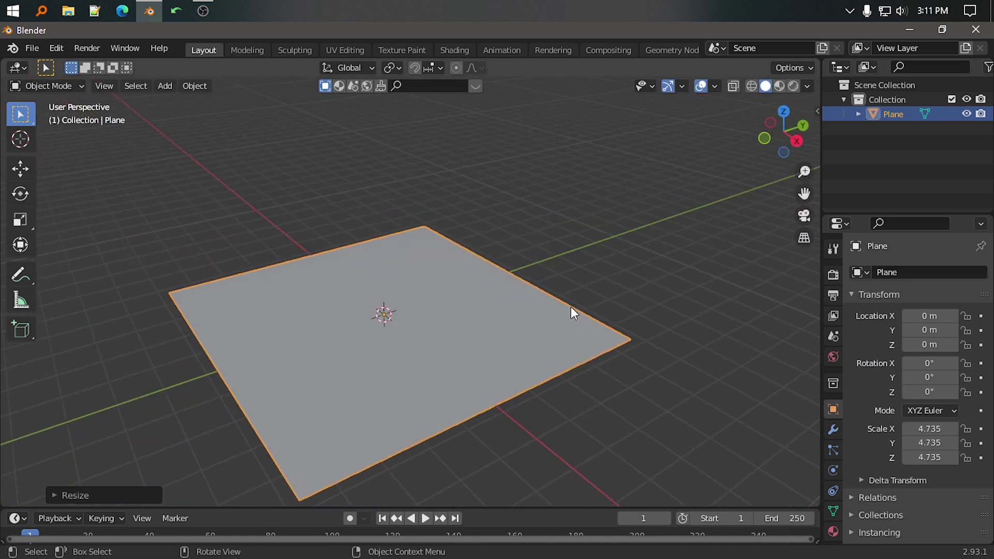
{"action": "key", "text": "KP_1"}
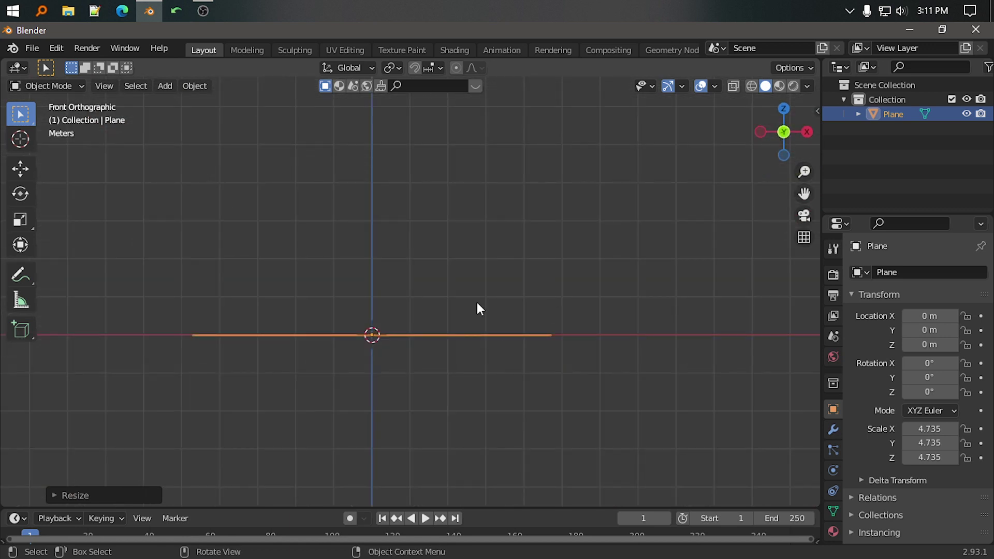
{"action": "middle_click_drag", "start_coordinate": [477, 300], "coordinate": [477, 353]}
{"action": "key", "text": "shift+a"}
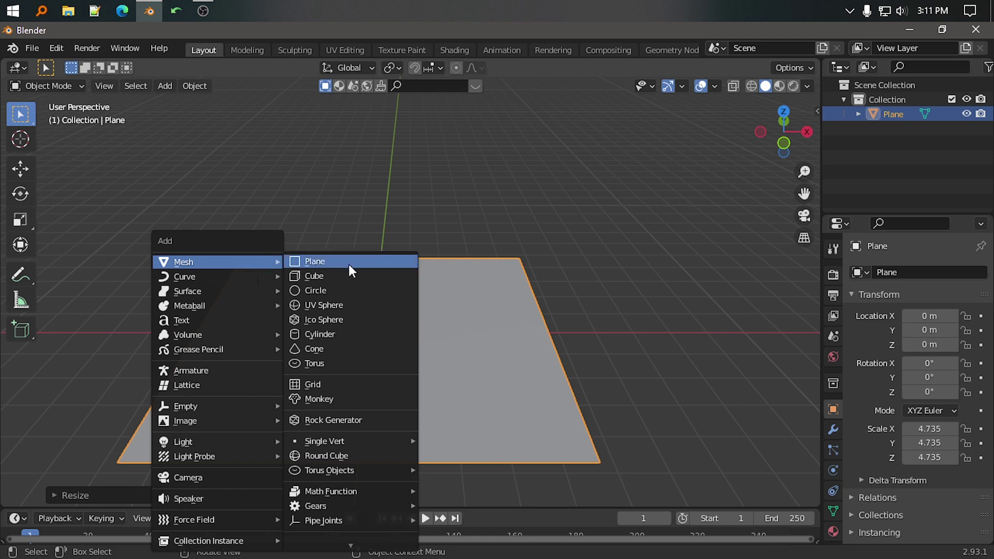
Add a cube and flatten it to 0.277 along Y.
{"action": "left_click", "coordinate": [344, 274]}
{"action": "middle_click_drag", "start_coordinate": [344, 274], "coordinate": [424, 273]}
{"action": "key", "text": "KP_7"}
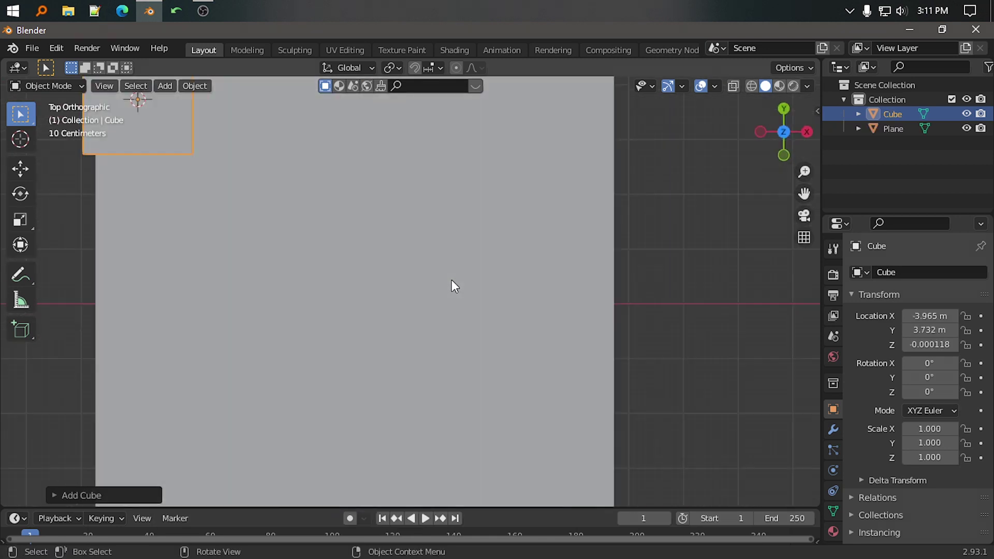
{"action": "key", "text": "s"}
{"action": "key", "text": "x"}
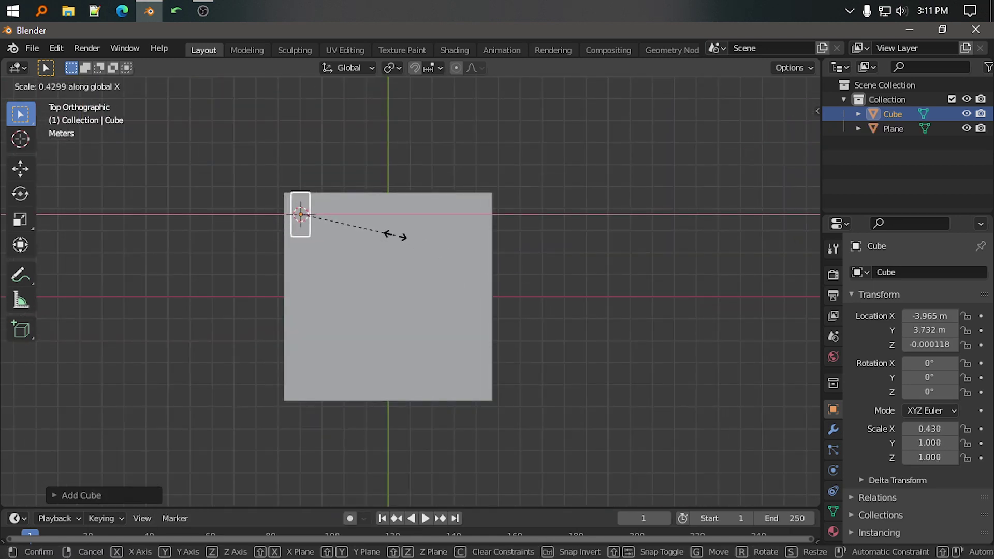
{"action": "key", "text": "y"}
{"action": "left_click", "coordinate": [364, 217]}
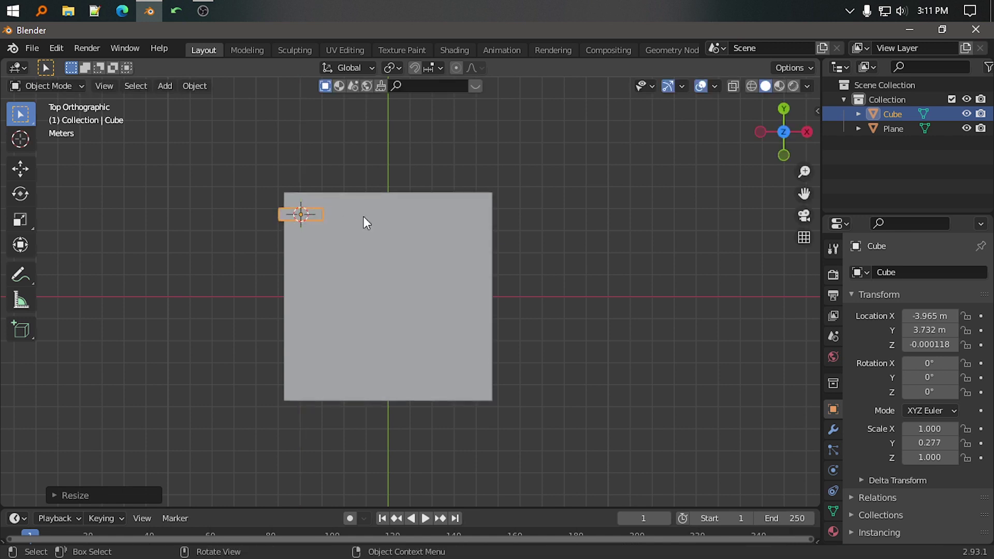
{"action": "key", "text": "KP_1"}
Raise the cube and stretch it much wider along X.
{"action": "key", "text": "g"}
{"action": "left_click", "coordinate": [471, 270]}
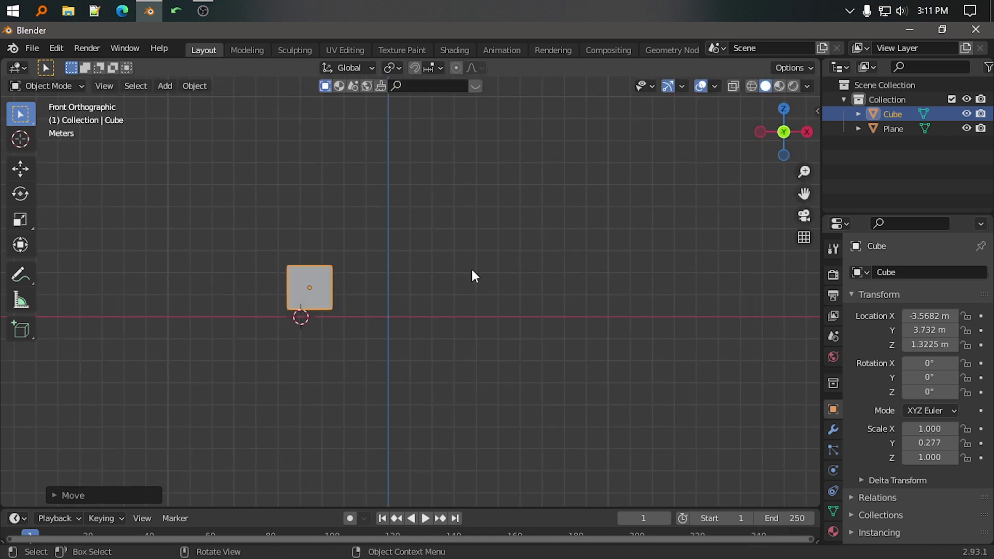
{"action": "key", "text": "s"}
{"action": "key", "text": "x"}
{"action": "left_click", "coordinate": [779, 298]}
{"action": "scroll", "coordinate": [496, 295], "scroll_direction": "down", "scroll_amount": 5}
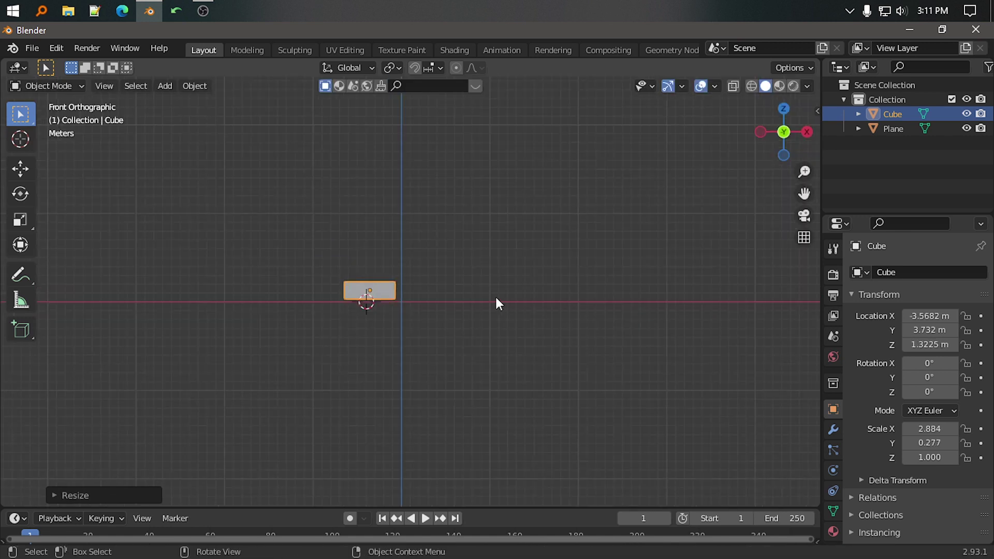
{"action": "middle_click_drag", "start_coordinate": [495, 295], "coordinate": [457, 358]}
{"action": "key", "text": "s"}
{"action": "key", "text": "x"}
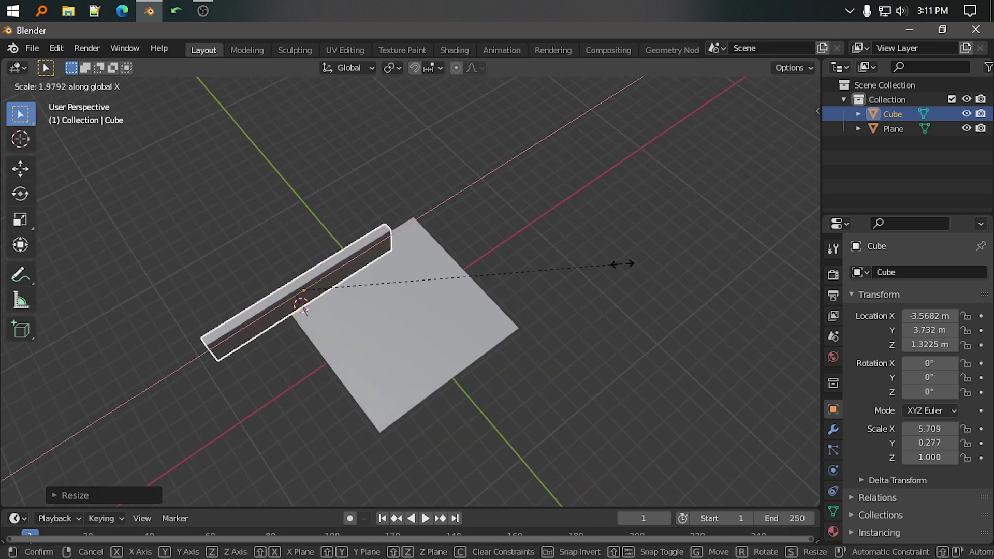
{"action": "left_click", "coordinate": [600, 270]}
Place the cube along the floor's back edge and match its X width to the floor.
{"action": "key", "text": "g"}
{"action": "left_click", "coordinate": [655, 238]}
{"action": "key", "text": "s"}
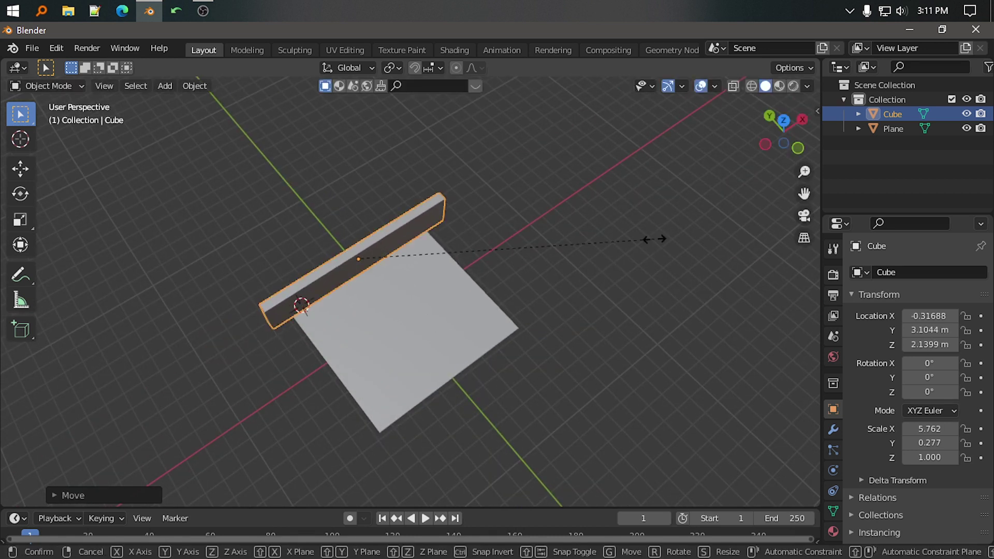
{"action": "key", "text": "x"}
{"action": "left_click", "coordinate": [579, 253]}
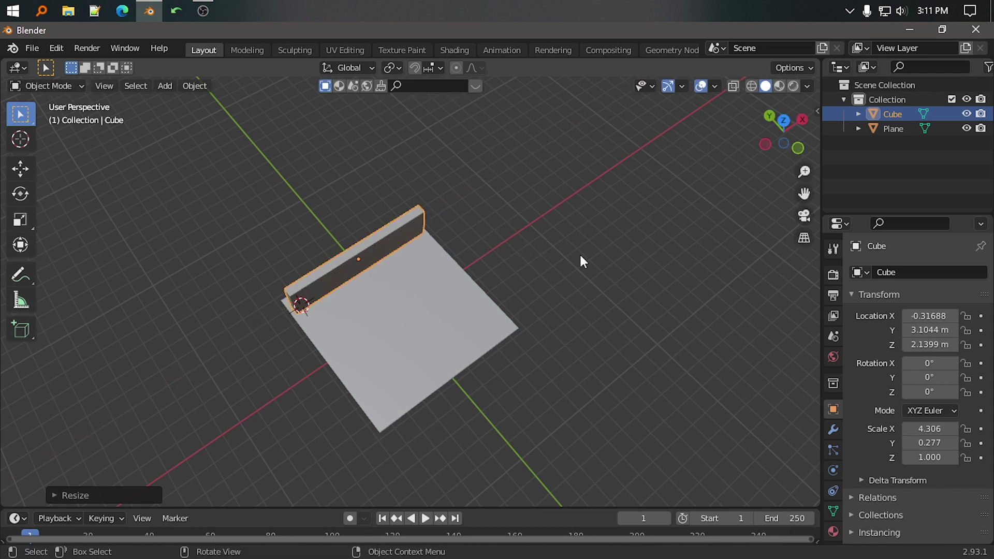
{"action": "key", "text": "KP_7"}
{"action": "key", "text": "g"}
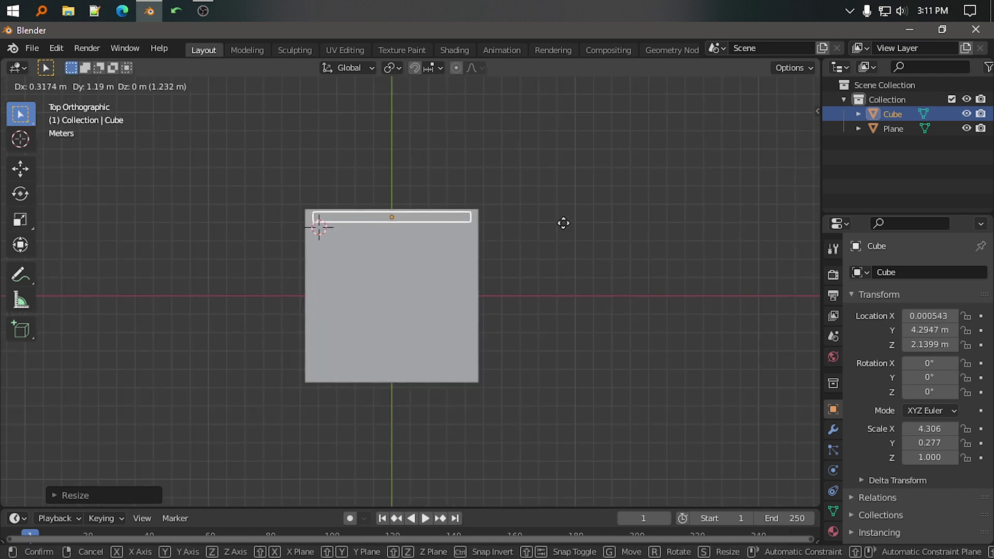
{"action": "left_click", "coordinate": [564, 223]}
{"action": "scroll", "coordinate": [566, 230], "scroll_direction": "up", "scroll_amount": 4}
{"action": "key", "text": "s"}
{"action": "key", "text": "x"}
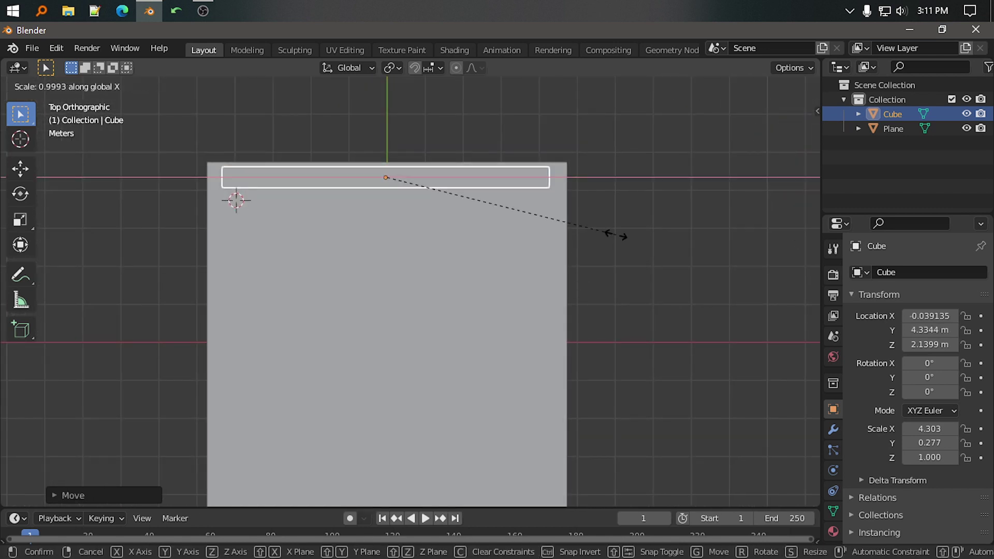
{"action": "left_click", "coordinate": [634, 230]}
Scale the cube up on Z to 2.453 and raise it to stand on the floor.
{"action": "mouse_move", "coordinate": [634, 228]}
{"action": "middle_mouse_down"}
{"action": "mouse_move", "coordinate": [558, 166]}
{"action": "mouse_move", "coordinate": [478, 201]}
{"action": "middle_mouse_up"}
{"action": "key", "text": "s"}
{"action": "key", "text": "z"}
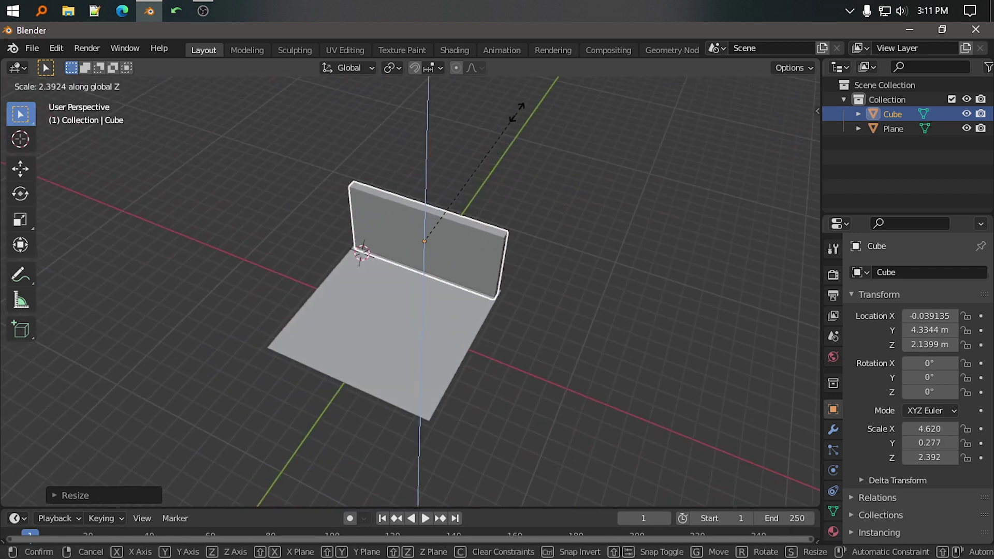
{"action": "left_click", "coordinate": [517, 106]}
{"action": "key", "text": "KP_1"}
{"action": "scroll", "coordinate": [482, 196], "scroll_direction": "up", "scroll_amount": 1}
{"action": "scroll", "coordinate": [482, 196], "scroll_direction": "up", "scroll_amount": 2}
{"action": "key", "text": "g"}
{"action": "key", "text": "z"}
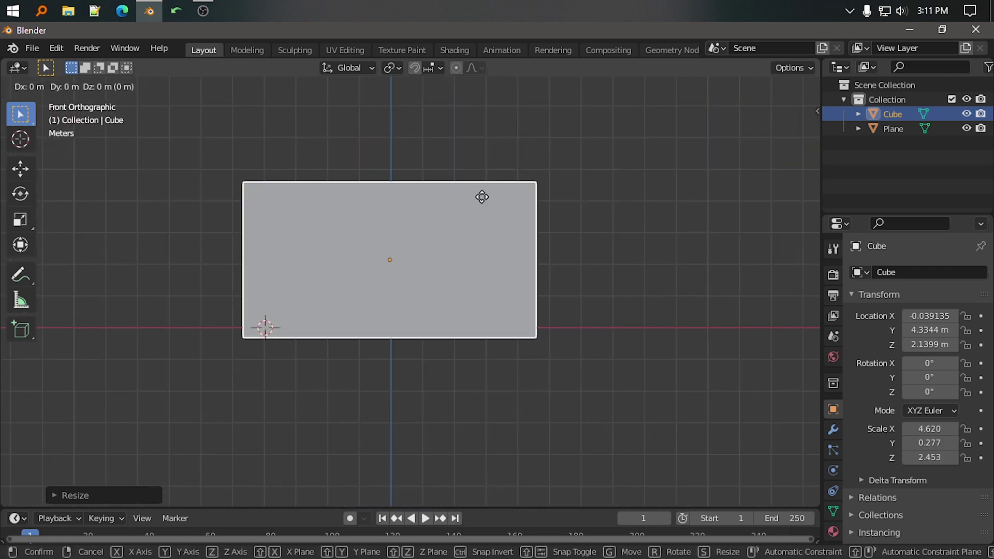
{"action": "left_click", "coordinate": [484, 198]}
{"action": "mouse_move", "coordinate": [484, 198]}
{"action": "middle_mouse_down"}
{"action": "mouse_move", "coordinate": [471, 218]}
{"action": "mouse_move", "coordinate": [419, 225]}
{"action": "mouse_move", "coordinate": [455, 282]}
{"action": "middle_mouse_up"}
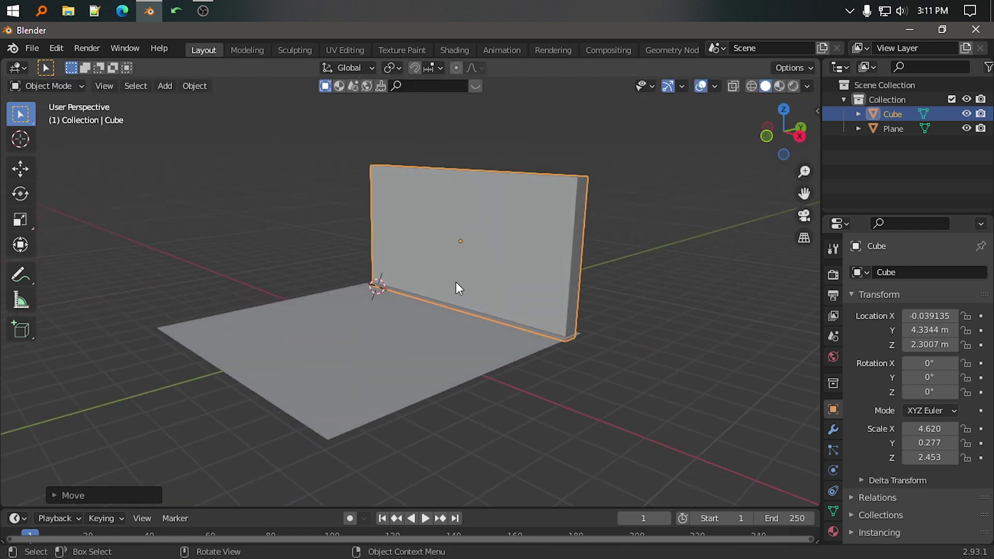
{"action": "mouse_move", "coordinate": [512, 339]}
{"action": "middle_mouse_down"}
{"action": "mouse_move", "coordinate": [521, 355]}
{"action": "mouse_move", "coordinate": [495, 358]}
{"action": "mouse_move", "coordinate": [412, 325]}
{"action": "mouse_move", "coordinate": [452, 343]}
{"action": "mouse_move", "coordinate": [390, 362]}
{"action": "middle_mouse_up"}
Extrude the floor plane downward in Edit Mode to give it thickness.
{"action": "left_click", "coordinate": [390, 362]}
{"action": "key", "text": "Tab"}
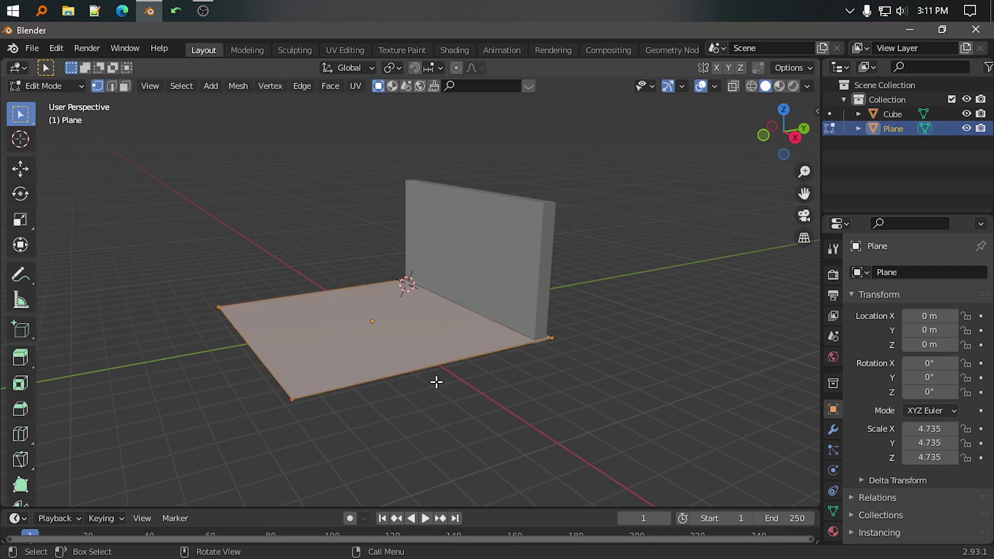
{"action": "key", "text": "e"}
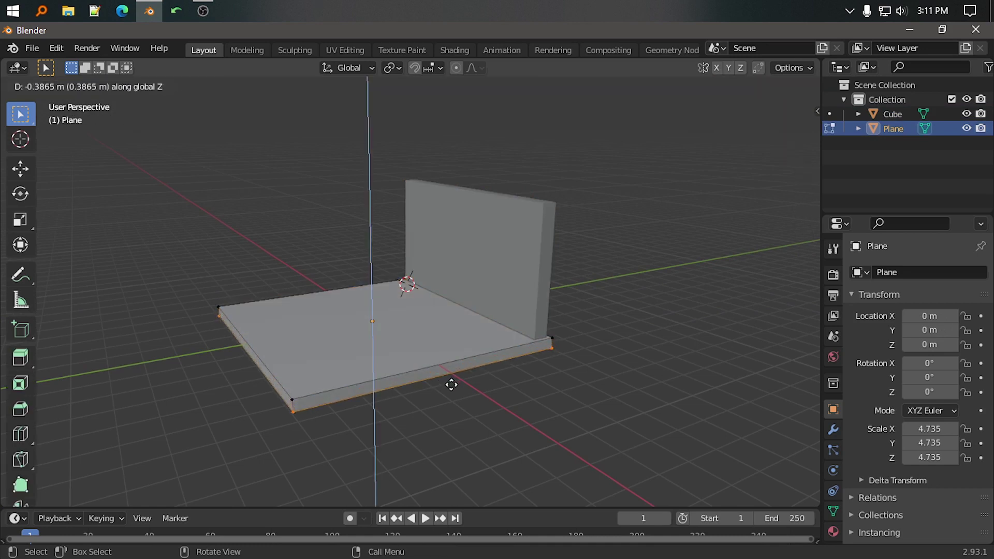
{"action": "left_click", "coordinate": [452, 384]}
{"action": "key", "text": "Tab"}
Raise the wall slightly and make it taller, to a 3.204 Z scale.
{"action": "left_click", "coordinate": [523, 433]}
{"action": "left_click", "coordinate": [534, 266]}
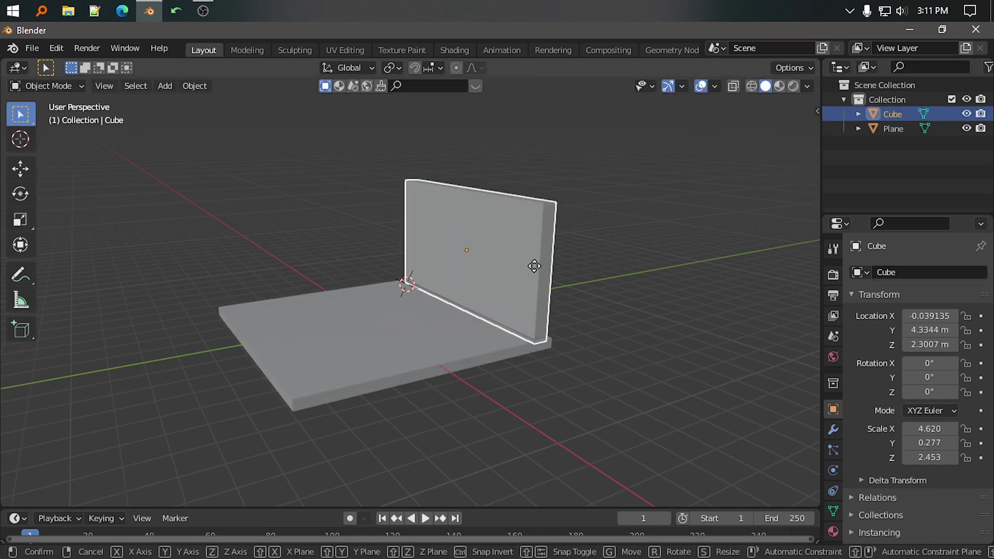
{"action": "key", "text": "g"}
{"action": "key", "text": "z"}
{"action": "left_click", "coordinate": [529, 266]}
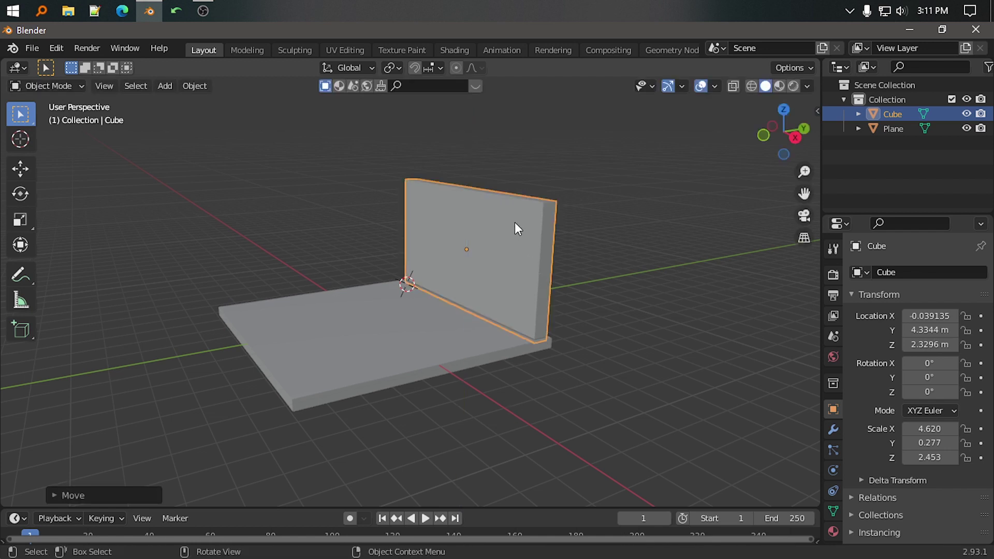
{"action": "key", "text": "s"}
{"action": "key", "text": "z"}
{"action": "left_click", "coordinate": [518, 185]}
{"action": "key", "text": "g"}
{"action": "key", "text": "z"}
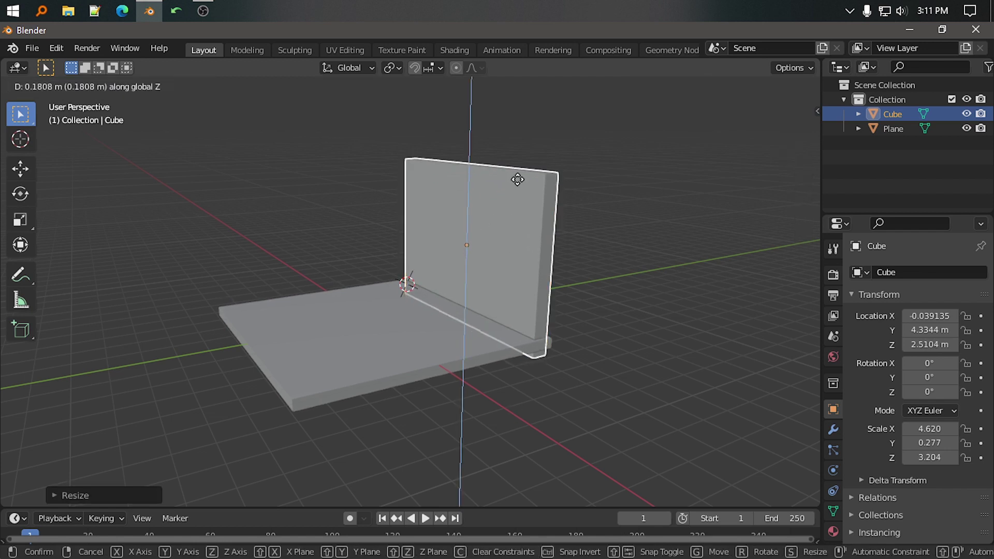
Lift wall and floor together on Z and join them with Ctrl+J.
{"action": "left_click_drag", "start_coordinate": [588, 231], "coordinate": [426, 372]}
{"action": "key", "text": "g"}
{"action": "key", "text": "z"}
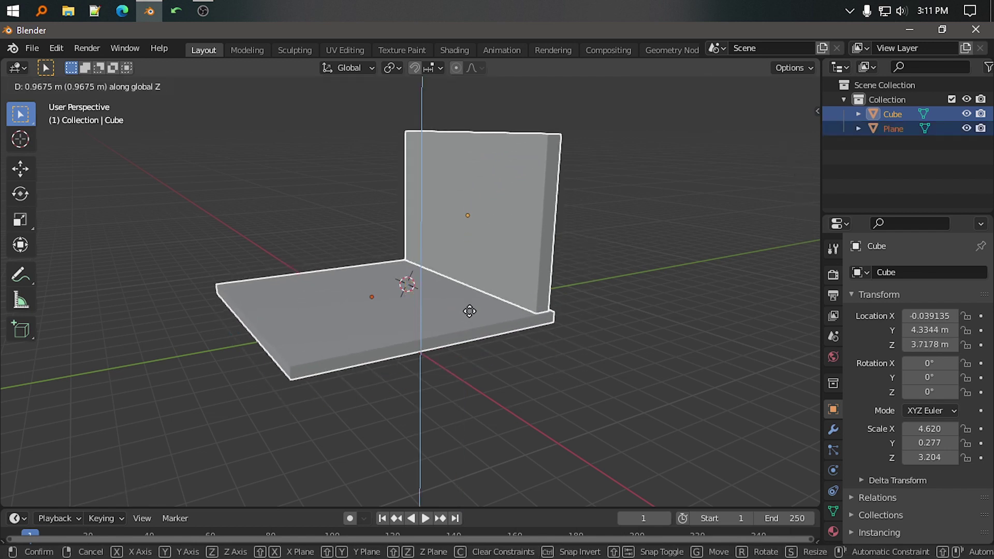
{"action": "left_click", "coordinate": [476, 316]}
{"action": "mouse_move", "coordinate": [504, 337]}
{"action": "middle_mouse_down"}
{"action": "mouse_move", "coordinate": [523, 357]}
{"action": "mouse_move", "coordinate": [573, 343]}
{"action": "mouse_move", "coordinate": [514, 300]}
{"action": "middle_mouse_up"}
{"action": "key", "text": "ctrl+j"}
Add a new cube and widen it along X as the window cutter.
{"action": "key", "text": "shift+a"}
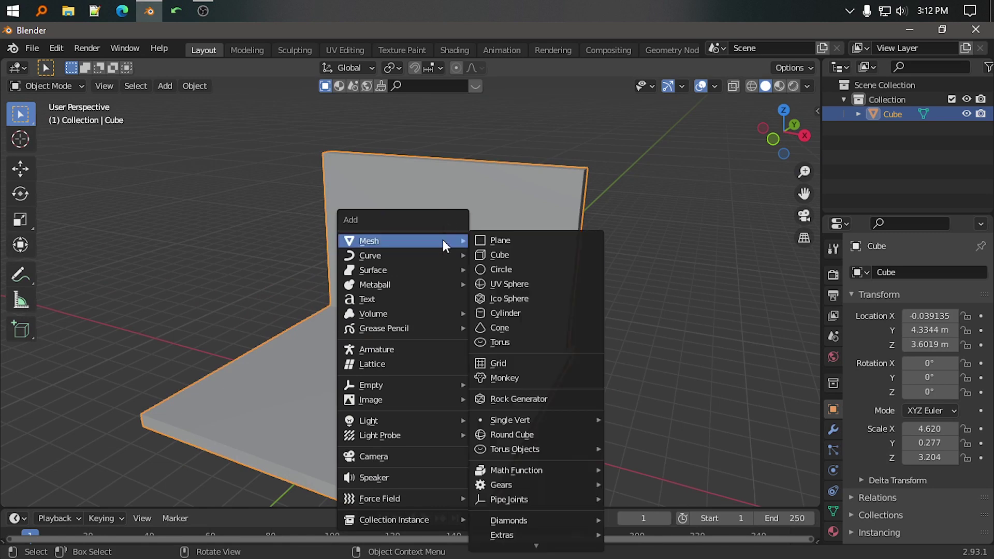
{"action": "left_click", "coordinate": [527, 258]}
{"action": "key", "text": "s"}
{"action": "key", "text": "x"}
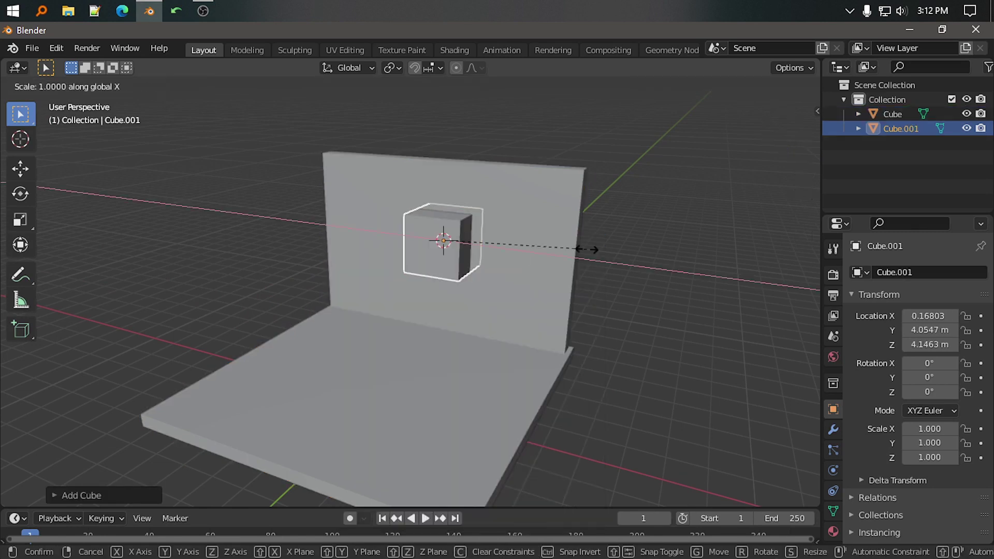
{"action": "left_click", "coordinate": [667, 278]}
{"action": "mouse_move", "coordinate": [667, 278]}
{"action": "middle_mouse_down"}
{"action": "mouse_move", "coordinate": [484, 259]}
{"action": "mouse_move", "coordinate": [574, 290]}
{"action": "mouse_move", "coordinate": [571, 212]}
{"action": "middle_mouse_up"}
Cut the window through the wall with a boolean difference and use Bool Tool's Apply All.
{"action": "left_click", "coordinate": [572, 209], "text": "shift"}
{"action": "key", "text": "ctrl+shift+minus"}
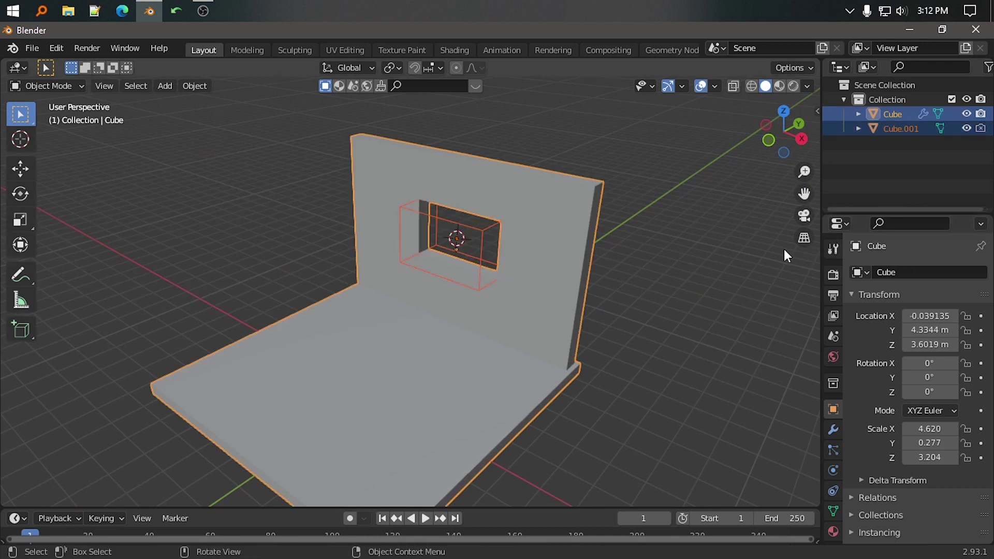
{"action": "key", "text": "n"}
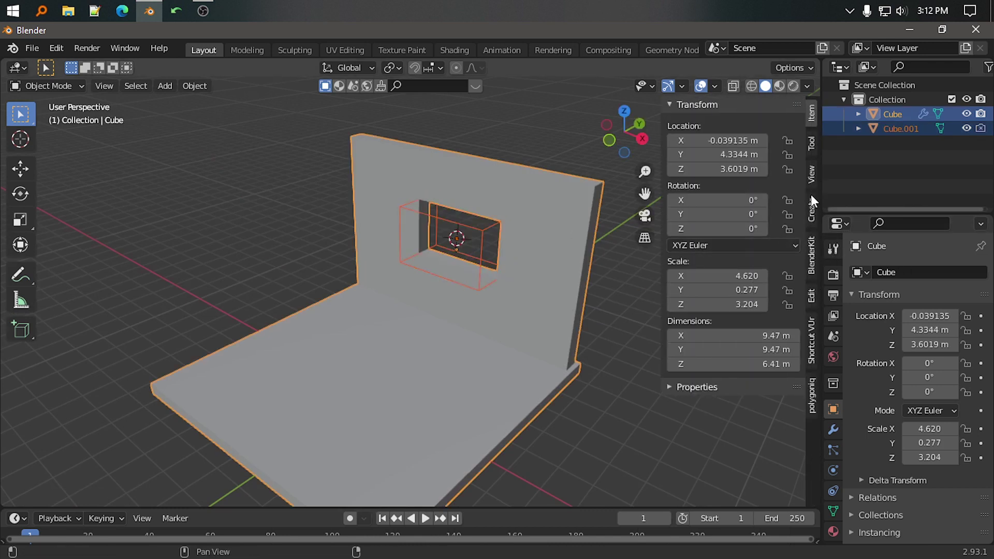
{"action": "left_click", "coordinate": [811, 296]}
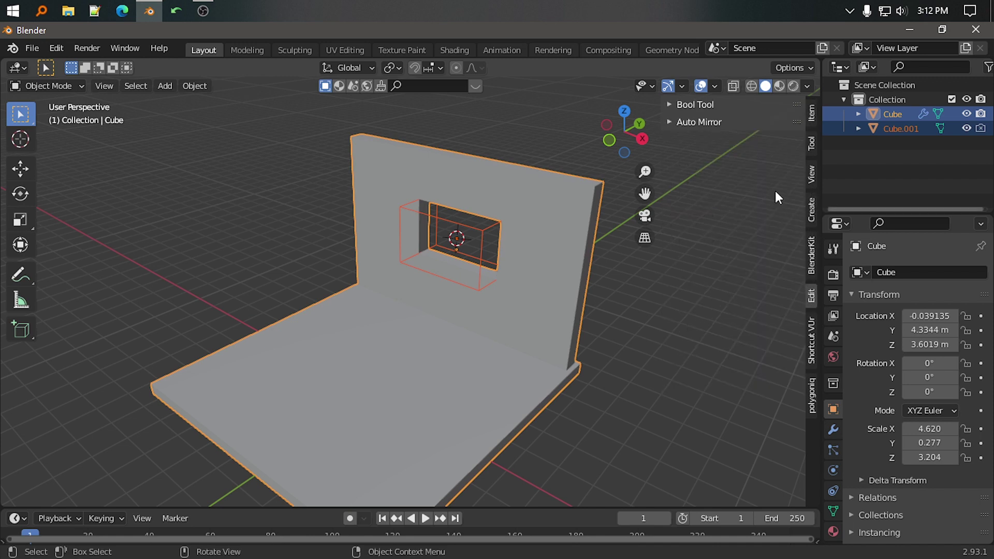
{"action": "left_click", "coordinate": [730, 104]}
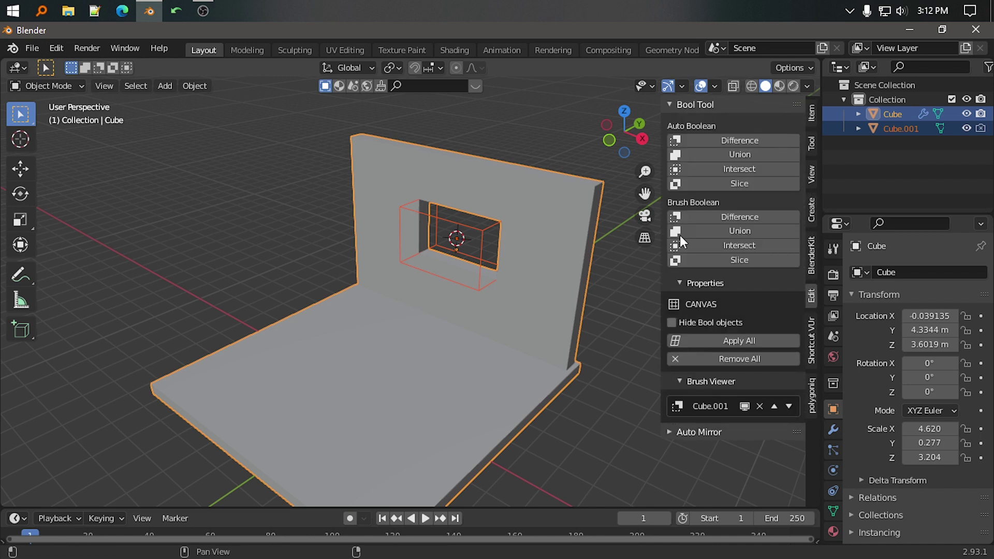
{"action": "left_click", "coordinate": [712, 343]}
{"action": "mouse_move", "coordinate": [486, 250]}
{"action": "middle_mouse_down"}
{"action": "mouse_move", "coordinate": [521, 201]}
{"action": "mouse_move", "coordinate": [558, 232]}
{"action": "mouse_move", "coordinate": [508, 289]}
{"action": "mouse_move", "coordinate": [490, 335]}
{"action": "mouse_move", "coordinate": [371, 325]}
{"action": "middle_mouse_up"}
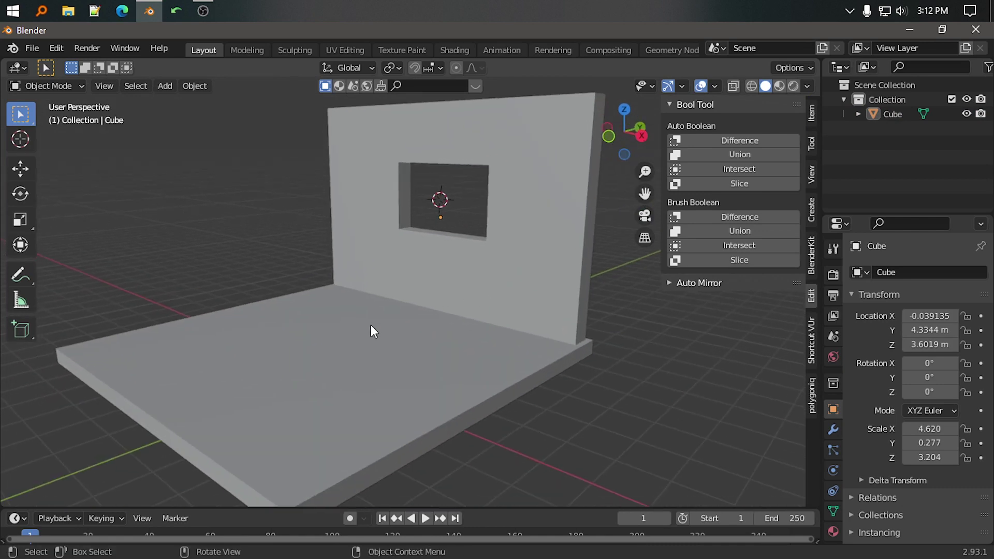
Add a UV sphere at the 3D cursor on the floor and adjust its height.
{"action": "right_click", "coordinate": [285, 331], "text": "shift"}
{"action": "key", "text": "shift+a"}
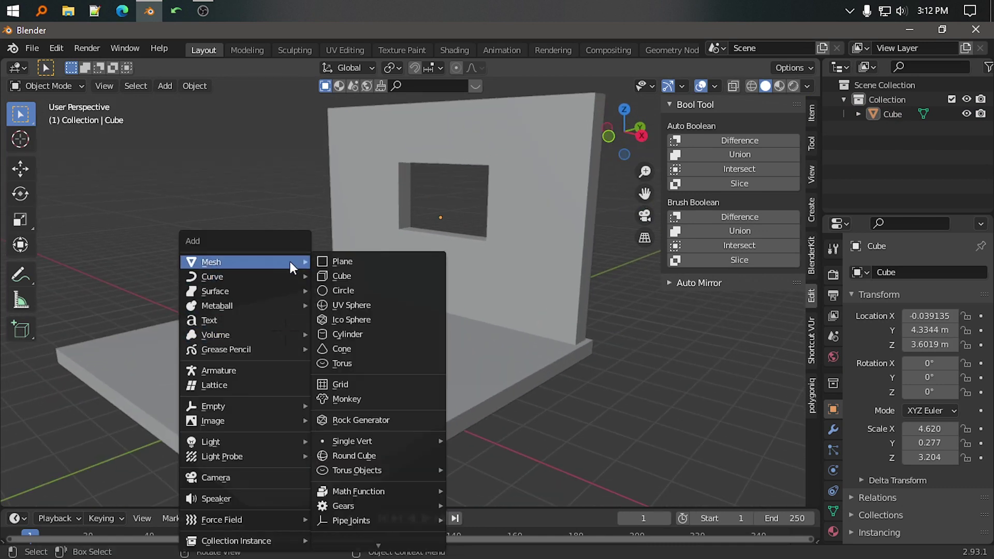
{"action": "left_click", "coordinate": [375, 302]}
{"action": "scroll", "coordinate": [439, 326], "scroll_direction": "up", "scroll_amount": 2}
{"action": "key", "text": "g"}
{"action": "key", "text": "z"}
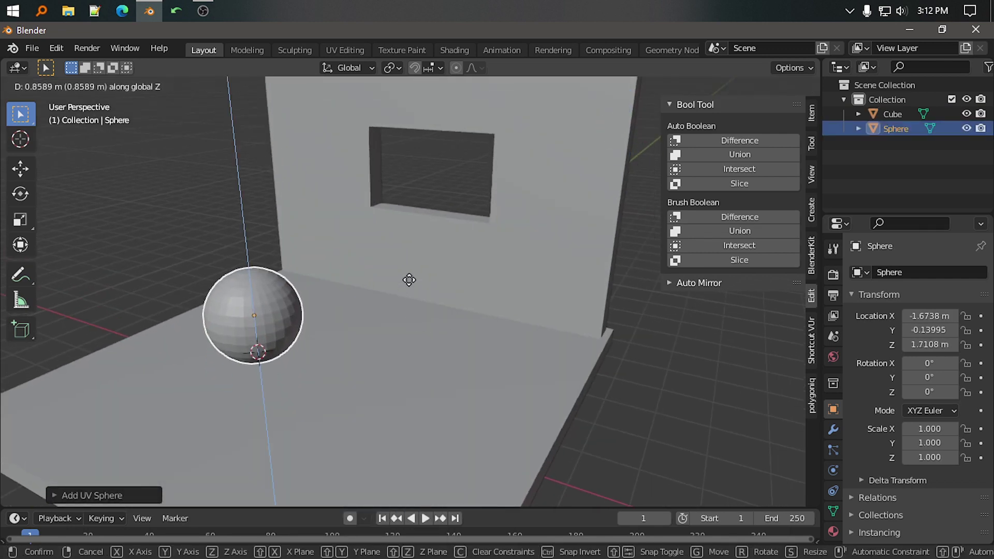
{"action": "left_click", "coordinate": [409, 279]}
Shade the sphere smooth and scale it down to 0.609.
{"action": "right_click", "coordinate": [285, 297]}
{"action": "left_click", "coordinate": [264, 293]}
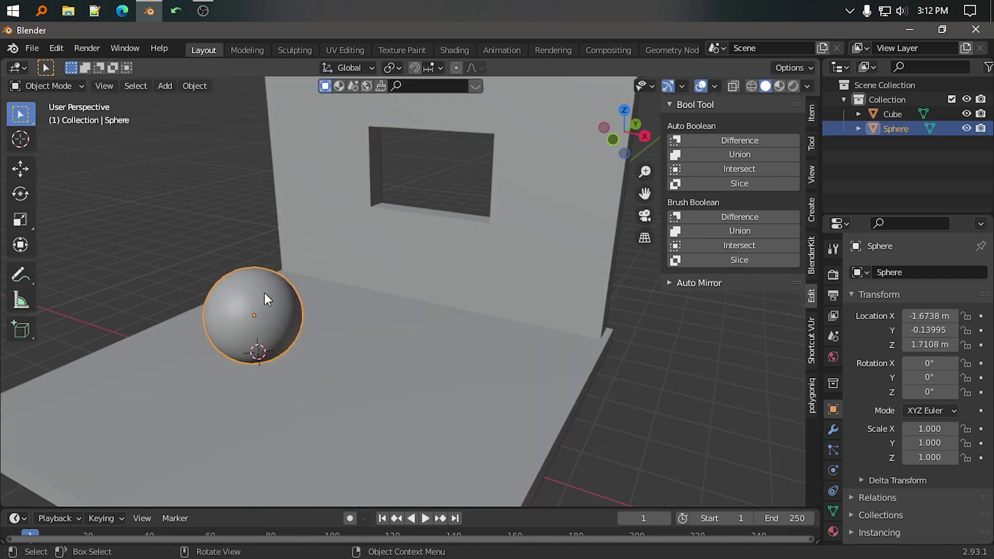
{"action": "key", "text": "KP_7"}
{"action": "key", "text": "KP_1"}
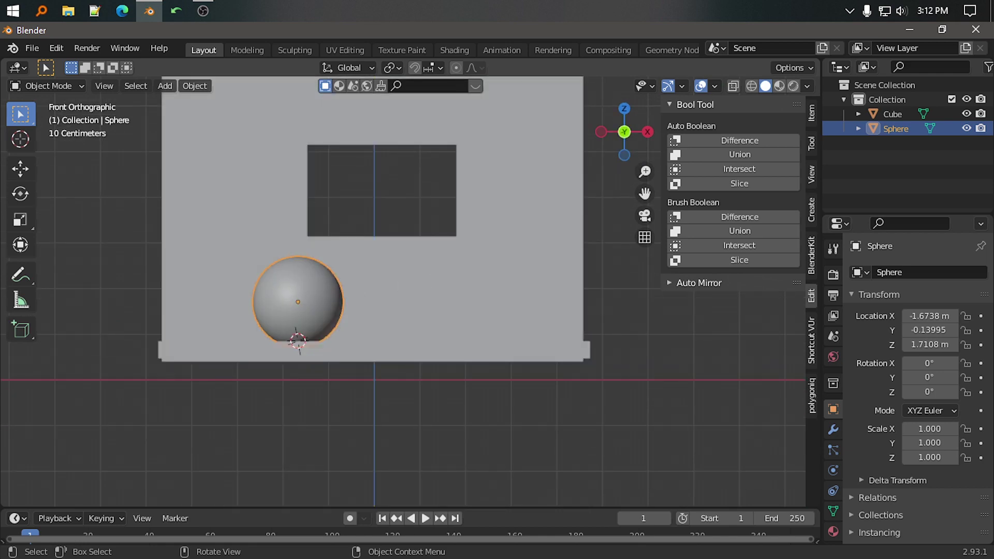
{"action": "key", "text": "s"}
{"action": "left_click", "coordinate": [405, 288]}
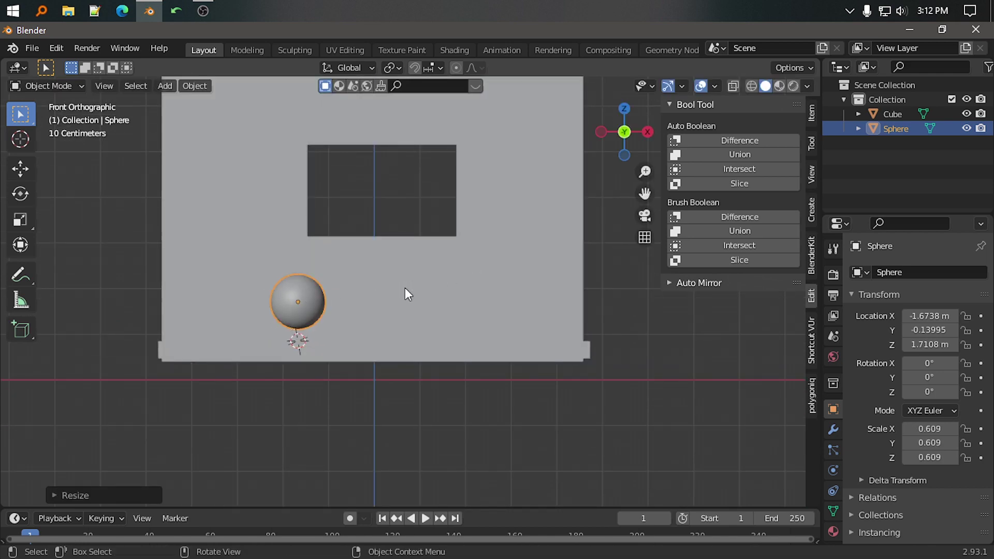
In wireframe view, lower the sphere vertically toward the floor.
{"action": "key", "text": "shift+z"}
{"action": "scroll", "coordinate": [406, 305], "scroll_direction": "up", "scroll_amount": 3}
{"action": "middle_click_drag", "start_coordinate": [367, 337], "coordinate": [489, 306], "text": "shift"}
{"action": "key", "text": "g"}
{"action": "key", "text": "z"}
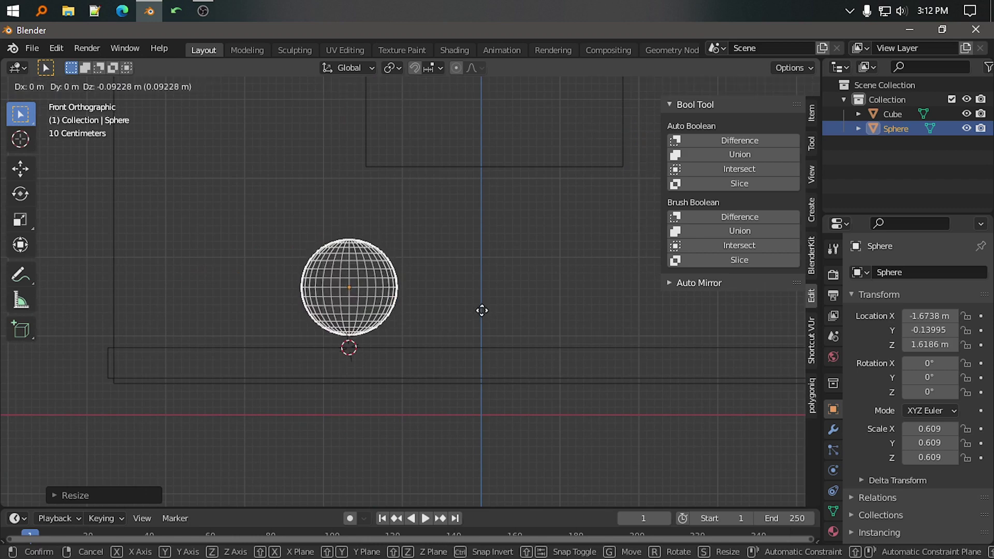
{"action": "left_click", "coordinate": [480, 319]}
Duplicate the sphere three times to make a row of four spheres.
{"action": "key", "text": "shift+d"}
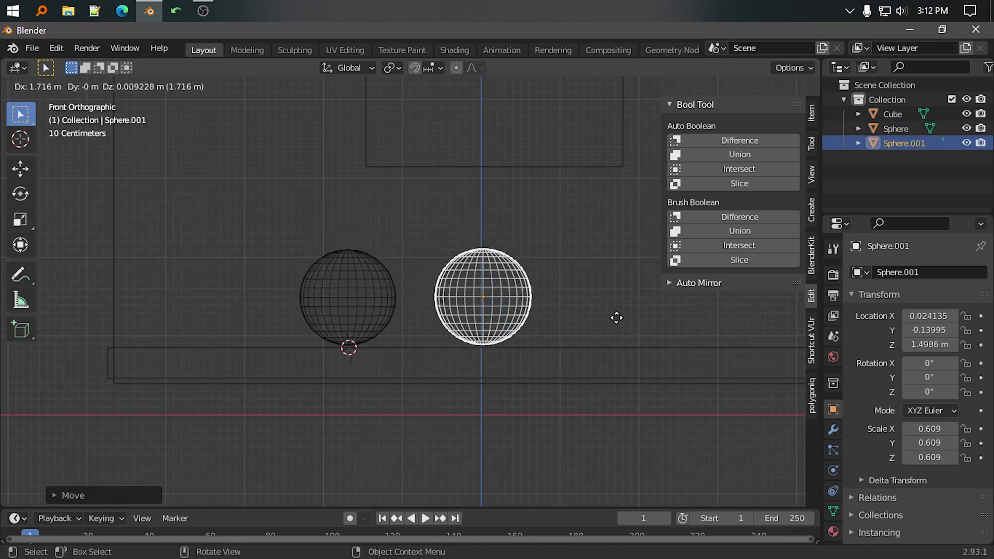
{"action": "left_click", "coordinate": [617, 317]}
{"action": "key", "text": "shift+d"}
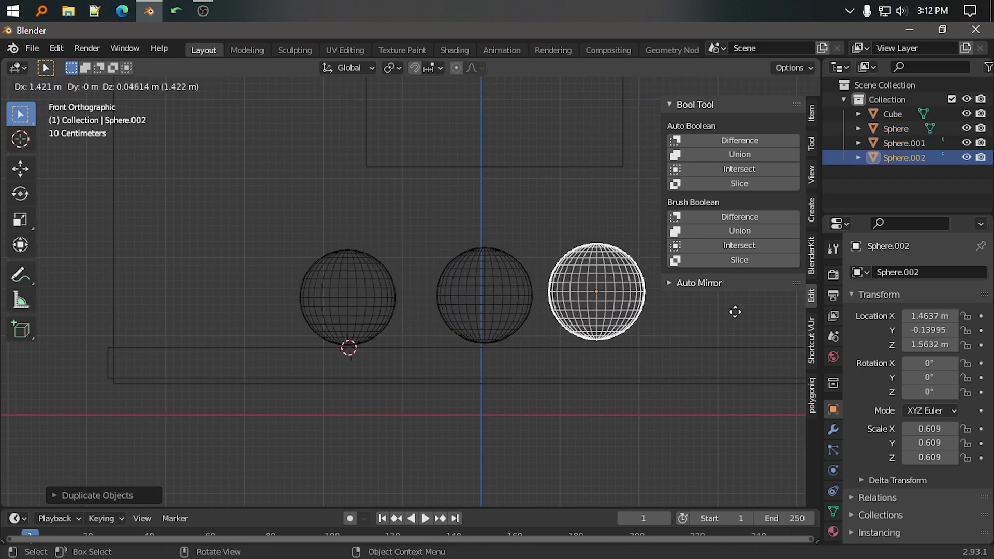
{"action": "left_click", "coordinate": [735, 312]}
{"action": "key", "text": "shift+d"}
{"action": "left_click", "coordinate": [45, 309]}
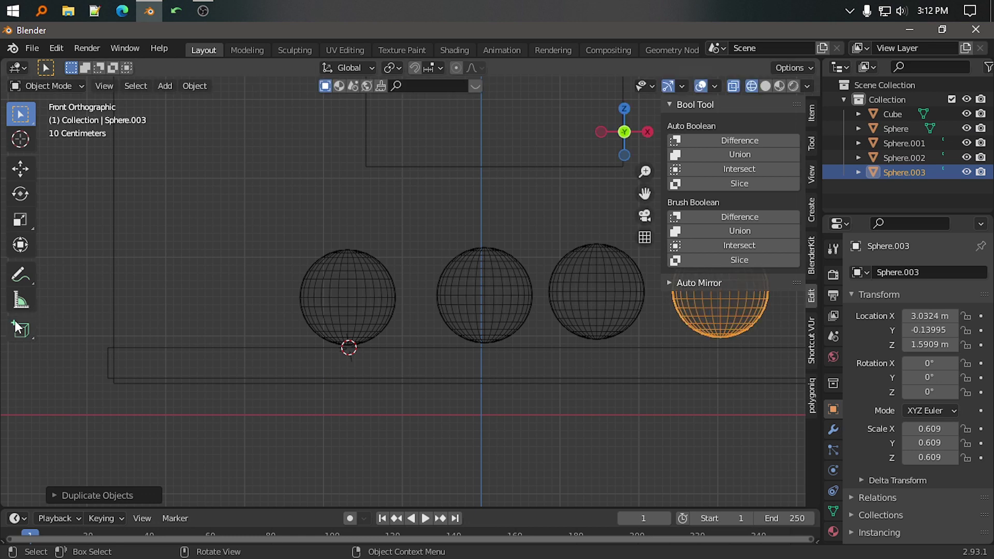
Select all four spheres and scale them down to 0.396.
{"action": "key", "text": "KP_7"}
{"action": "key", "text": "shift+z"}
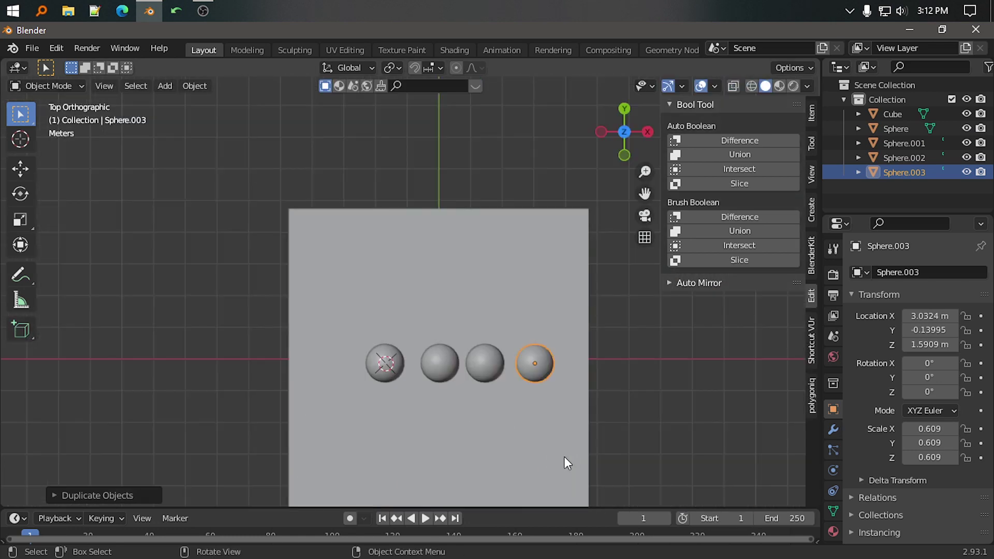
{"action": "scroll", "coordinate": [565, 457], "scroll_direction": "down", "scroll_amount": 5}
{"action": "left_click", "coordinate": [474, 367], "text": "shift"}
{"action": "left_click", "coordinate": [439, 363], "text": "shift"}
{"action": "left_click", "coordinate": [385, 362], "text": "shift"}
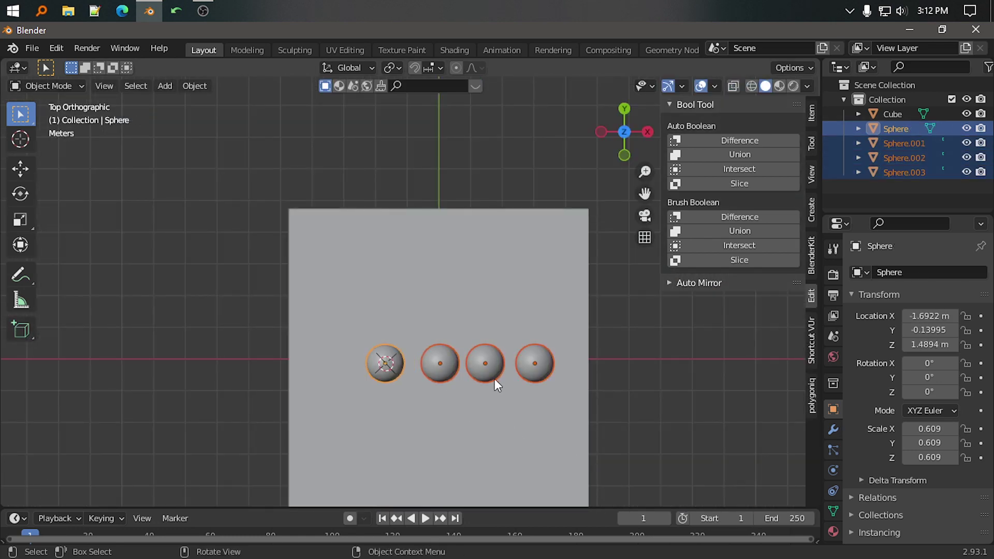
{"action": "scroll", "coordinate": [518, 378], "scroll_direction": "down", "scroll_amount": 3}
{"action": "middle_click_drag", "start_coordinate": [626, 381], "coordinate": [537, 343]}
{"action": "key", "text": "s"}
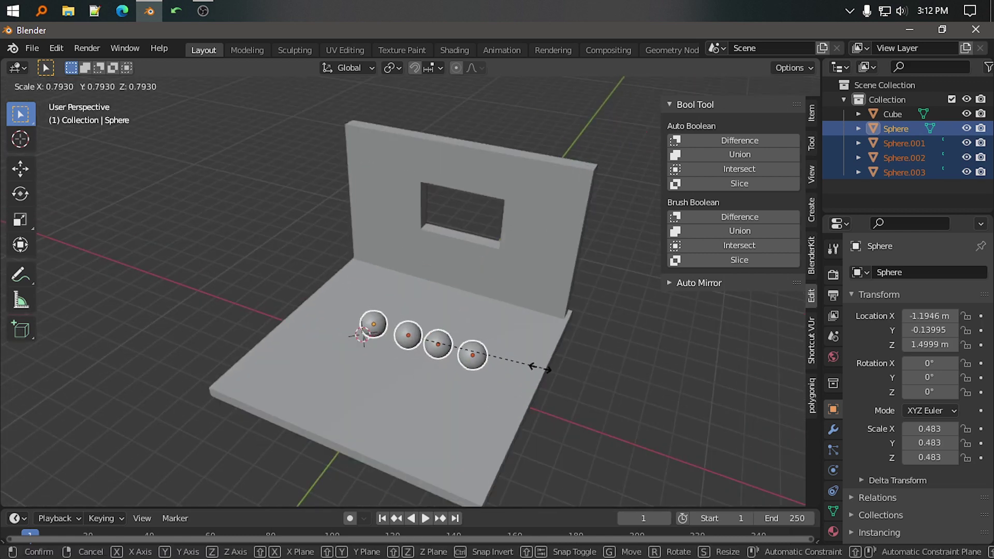
{"action": "left_click", "coordinate": [519, 368]}
Move the spheres down and to the left, then deselect them.
{"action": "key", "text": "KP_1"}
{"action": "key", "text": "g"}
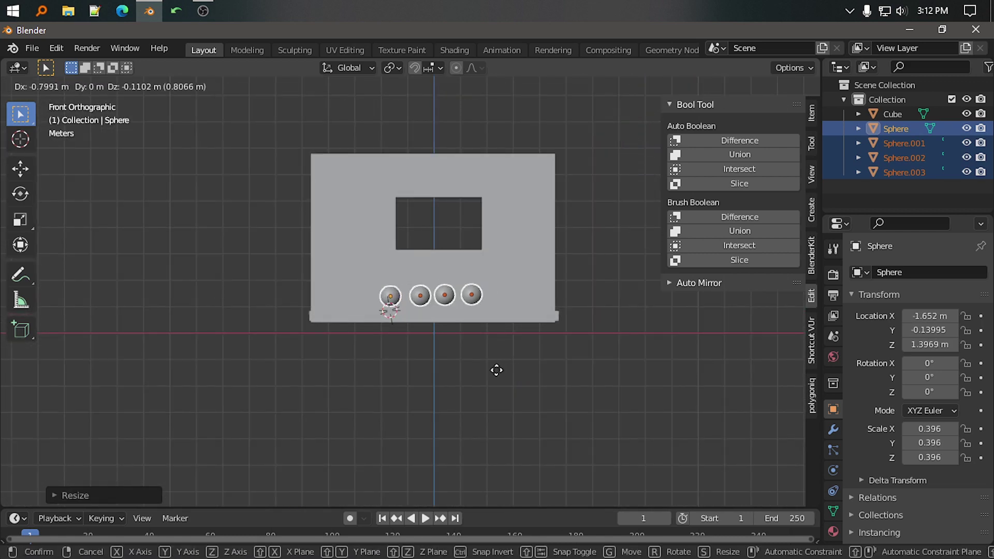
{"action": "left_click", "coordinate": [501, 369]}
{"action": "scroll", "coordinate": [502, 368], "scroll_direction": "up", "scroll_amount": 5}
{"action": "scroll", "coordinate": [504, 375], "scroll_direction": "down", "scroll_amount": 1}
{"action": "scroll", "coordinate": [518, 367], "scroll_direction": "down", "scroll_amount": 3}
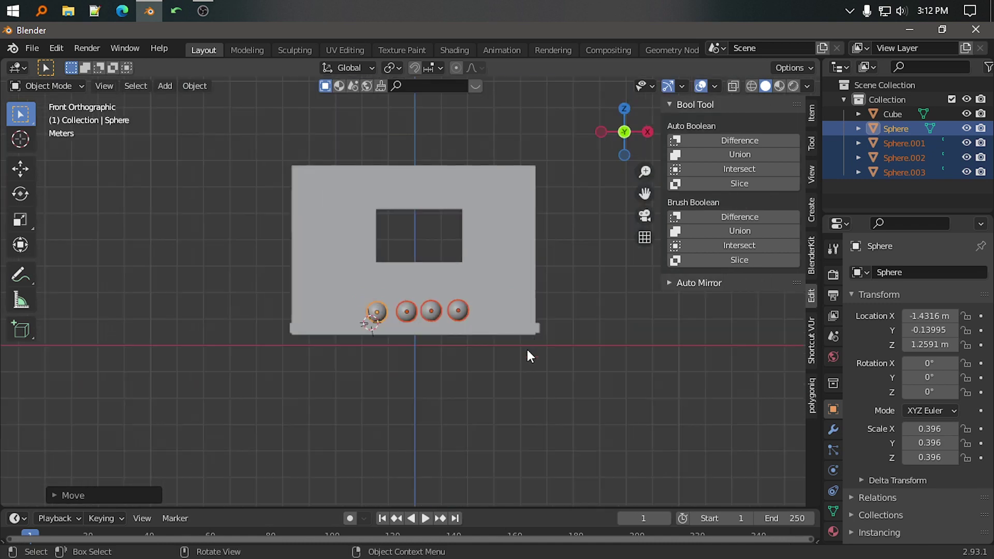
{"action": "mouse_move", "coordinate": [527, 349]}
{"action": "middle_mouse_down"}
{"action": "mouse_move", "coordinate": [445, 369]}
{"action": "mouse_move", "coordinate": [548, 433]}
{"action": "middle_mouse_up"}
{"action": "left_click", "coordinate": [548, 435]}
From the right-side wireframe view, select the three extra sphere copies.
{"action": "key", "text": "KP_1"}
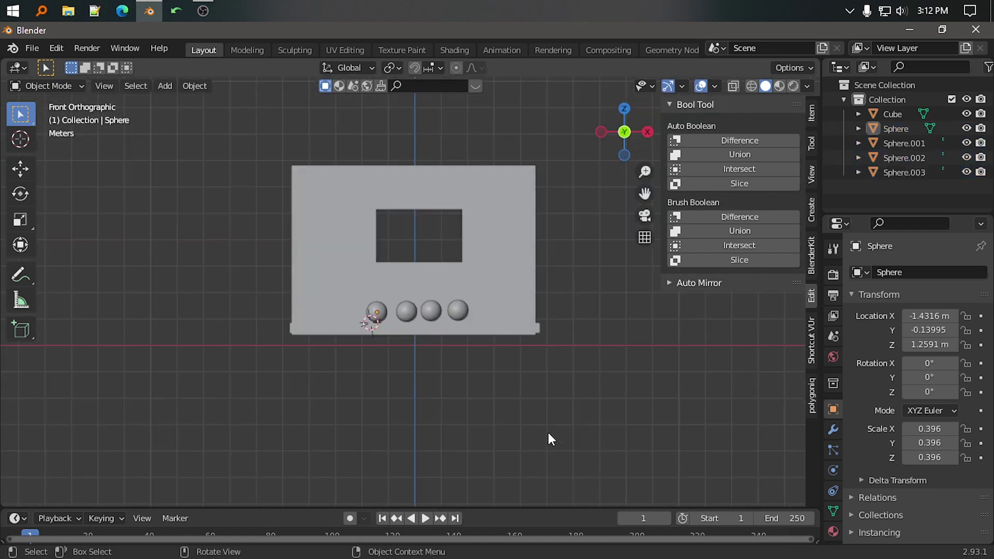
{"action": "scroll", "coordinate": [548, 433], "scroll_direction": "up", "scroll_amount": 3}
{"action": "key", "text": "KP_3"}
{"action": "key", "text": "shift+z"}
{"action": "scroll", "coordinate": [371, 311], "scroll_direction": "up", "scroll_amount": 3}
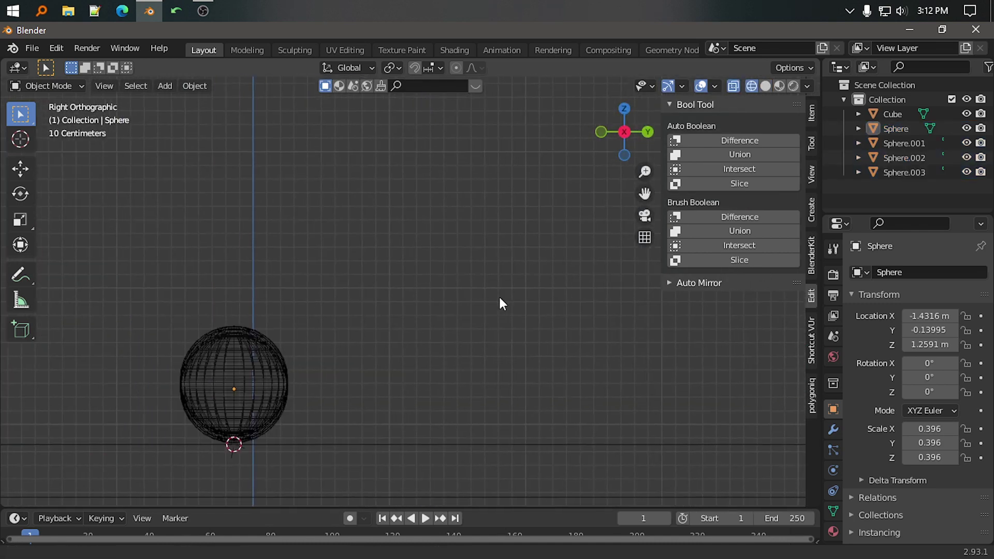
{"action": "left_click_drag", "start_coordinate": [133, 278], "coordinate": [423, 399]}
{"action": "key", "text": "z"}
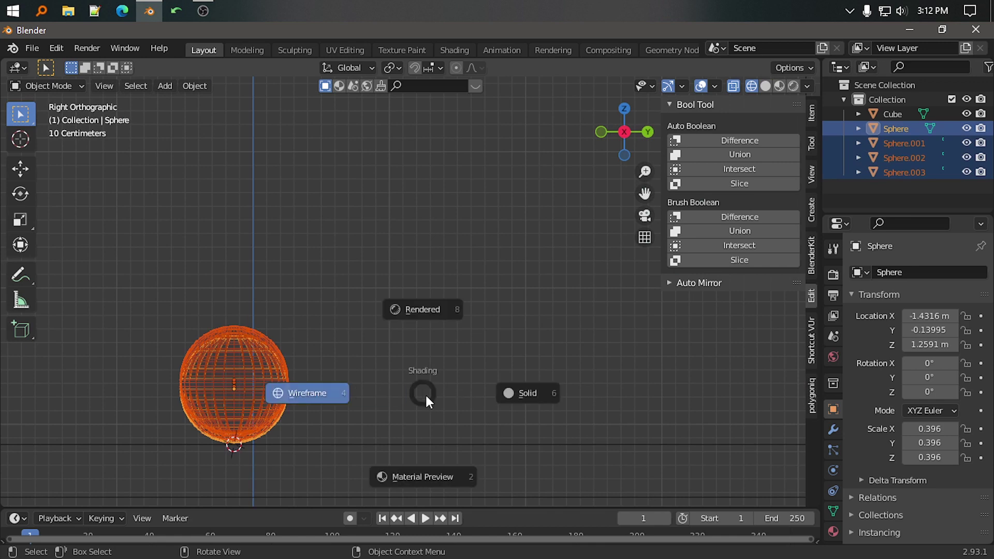
{"action": "left_click", "coordinate": [314, 251]}
{"action": "scroll", "coordinate": [325, 272], "scroll_direction": "down", "scroll_amount": 5}
{"action": "left_click", "coordinate": [533, 329]}
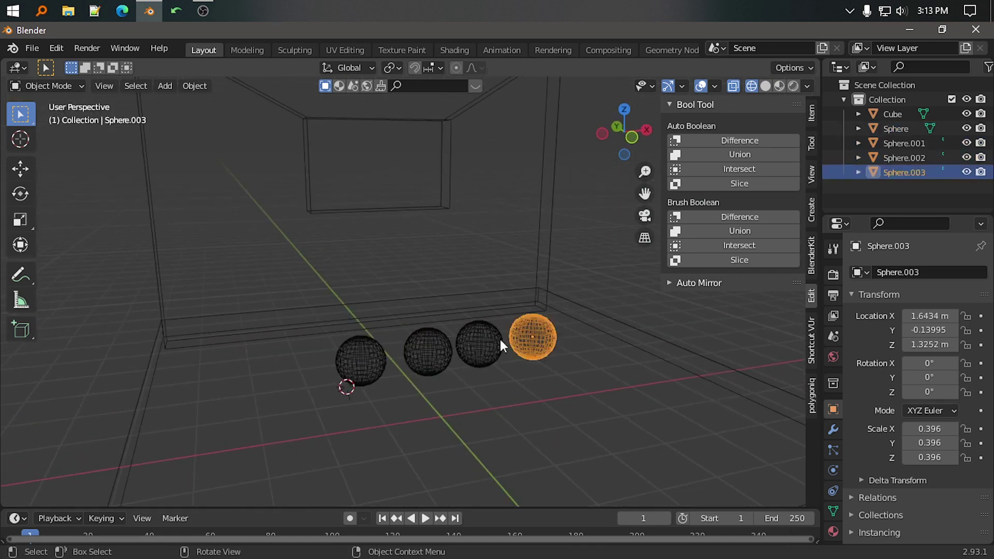
{"action": "left_click", "coordinate": [472, 341], "text": "shift"}
{"action": "left_click", "coordinate": [433, 347], "text": "shift"}
Delete the three extra spheres, leaving a single sphere.
{"action": "key", "text": "x"}
{"action": "left_click", "coordinate": [434, 347]}
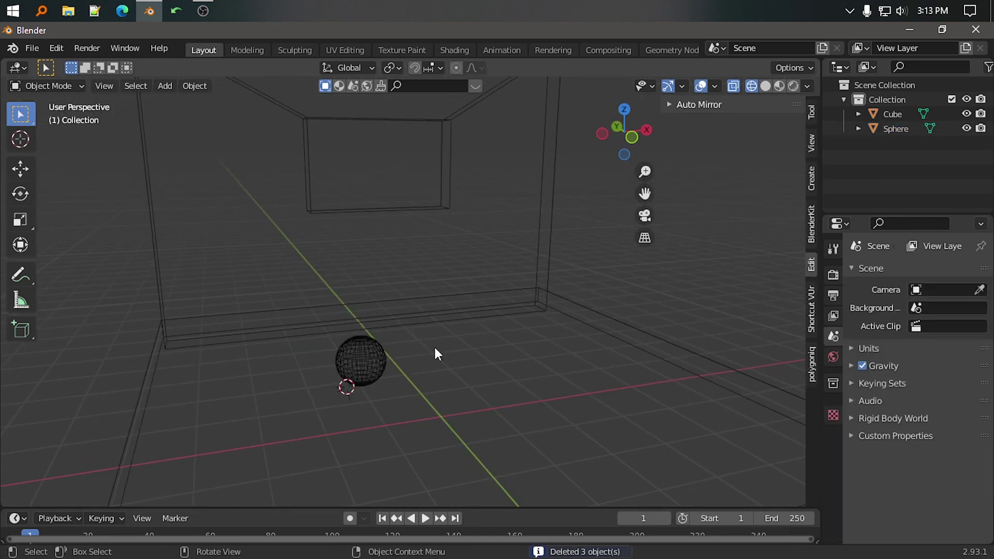
{"action": "key", "text": "KP_7"}
{"action": "scroll", "coordinate": [434, 346], "scroll_direction": "down", "scroll_amount": 3}
{"action": "scroll", "coordinate": [434, 345], "scroll_direction": "down", "scroll_amount": 4}
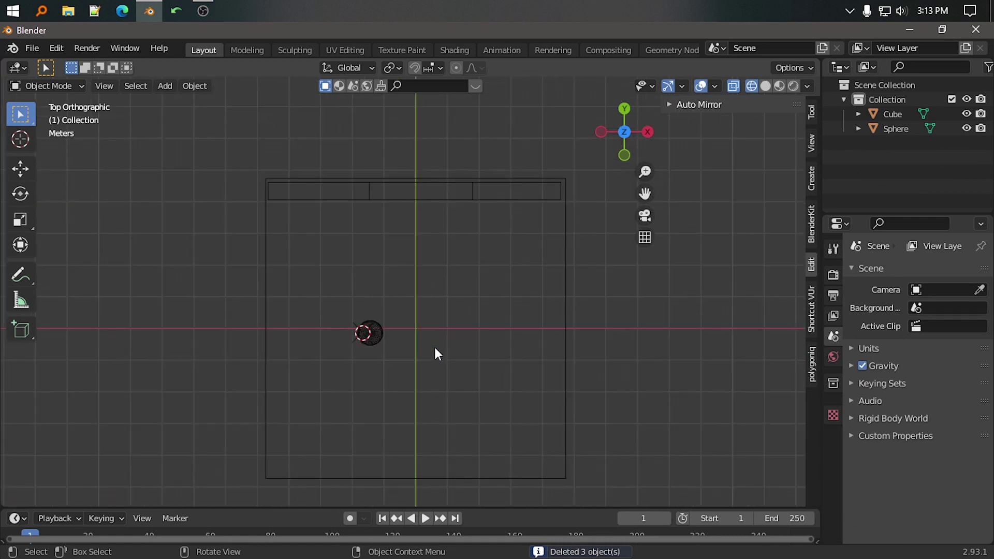
{"action": "key", "text": "shift+z"}
{"action": "scroll", "coordinate": [394, 401], "scroll_direction": "up", "scroll_amount": 4}
{"action": "key", "text": "KP_1"}
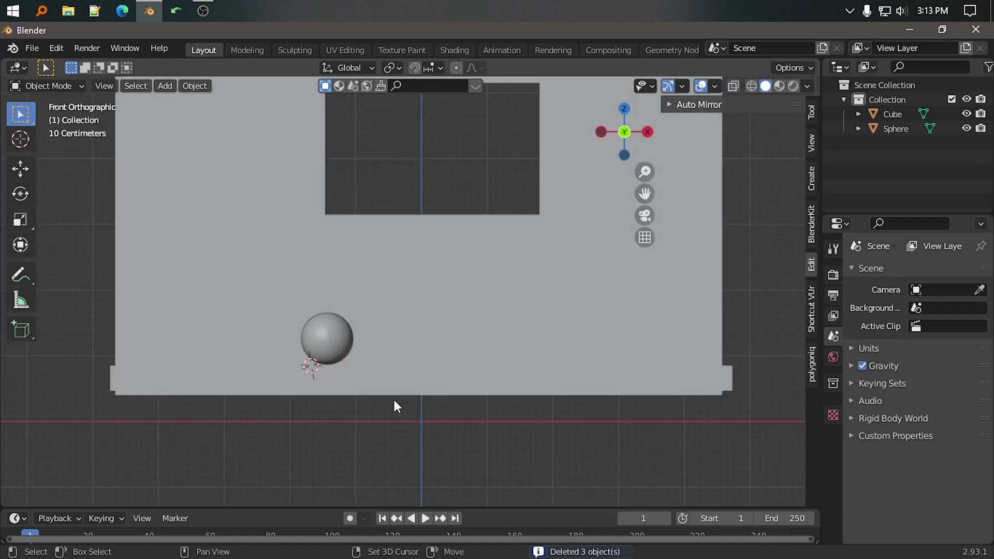
{"action": "key", "text": "shift+z"}
{"action": "scroll", "coordinate": [395, 406], "scroll_direction": "up", "scroll_amount": 5}
Duplicate the sphere three times along X into a row of four.
{"action": "left_click", "coordinate": [204, 412]}
{"action": "key", "text": "shift+d"}
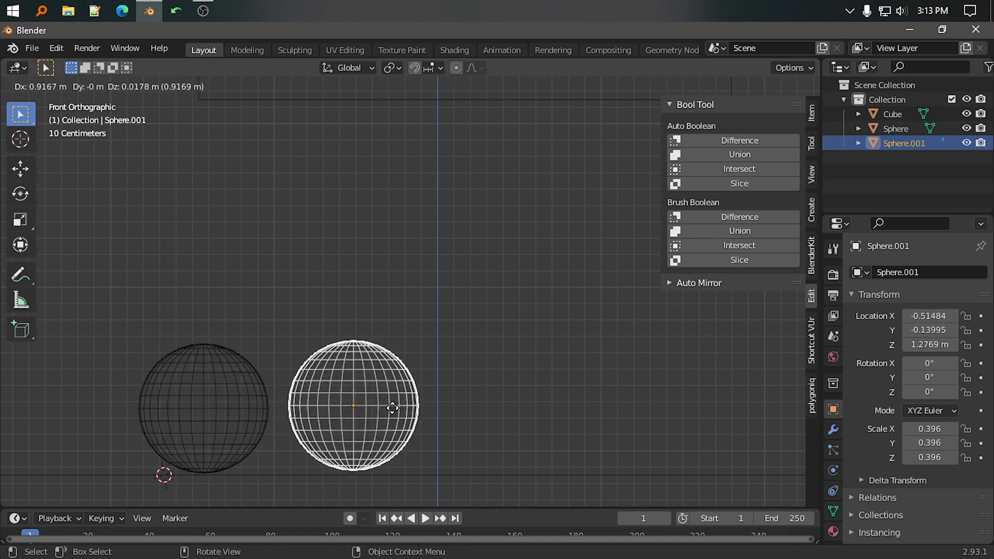
{"action": "key", "text": "x"}
{"action": "left_click", "coordinate": [393, 408]}
{"action": "key", "text": "shift+d"}
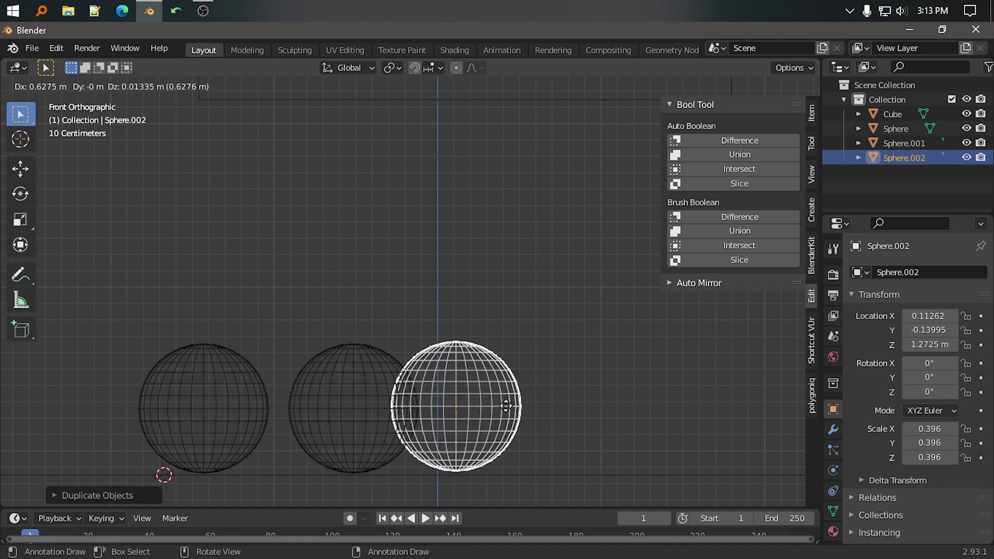
{"action": "key", "text": "x"}
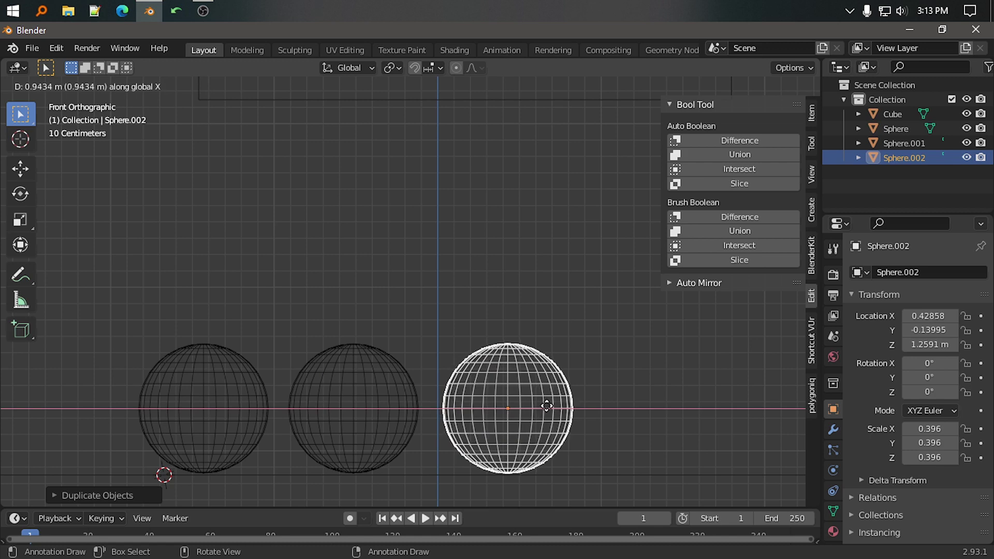
{"action": "left_click", "coordinate": [549, 405]}
{"action": "middle_click_drag", "start_coordinate": [593, 404], "coordinate": [459, 384], "text": "shift"}
{"action": "key", "text": "shift+d"}
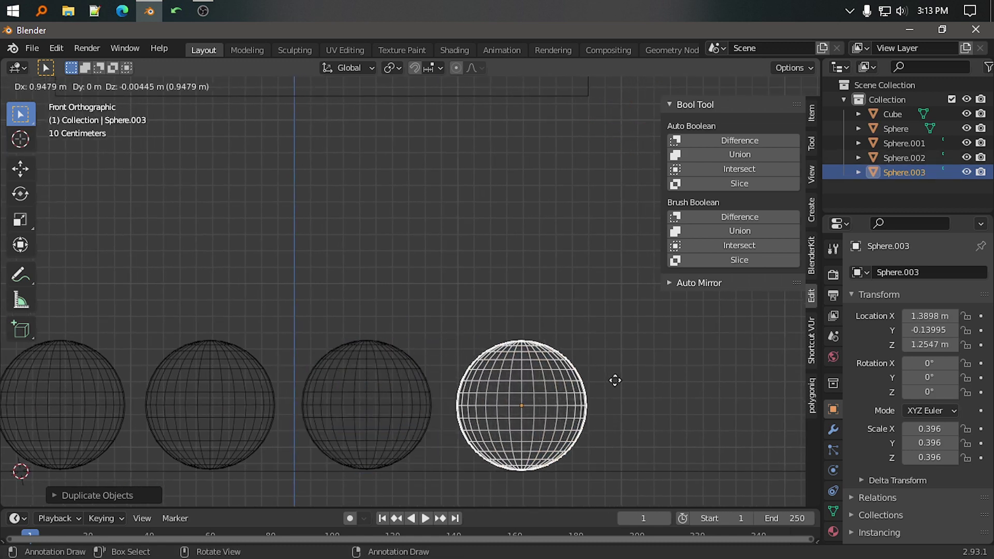
{"action": "key", "text": "x"}
{"action": "left_click", "coordinate": [613, 379]}
Toggle into and out of edit mode, restore solid display, and orbit the room.
{"action": "key", "text": "Tab"}
{"action": "scroll", "coordinate": [564, 337], "scroll_direction": "down", "scroll_amount": 6}
{"action": "middle_click_drag", "start_coordinate": [565, 336], "coordinate": [506, 381]}
{"action": "key", "text": "shift+z"}
{"action": "scroll", "coordinate": [514, 373], "scroll_direction": "up", "scroll_amount": 5}
{"action": "key", "text": "Tab"}
{"action": "scroll", "coordinate": [529, 387], "scroll_direction": "down", "scroll_amount": 5}
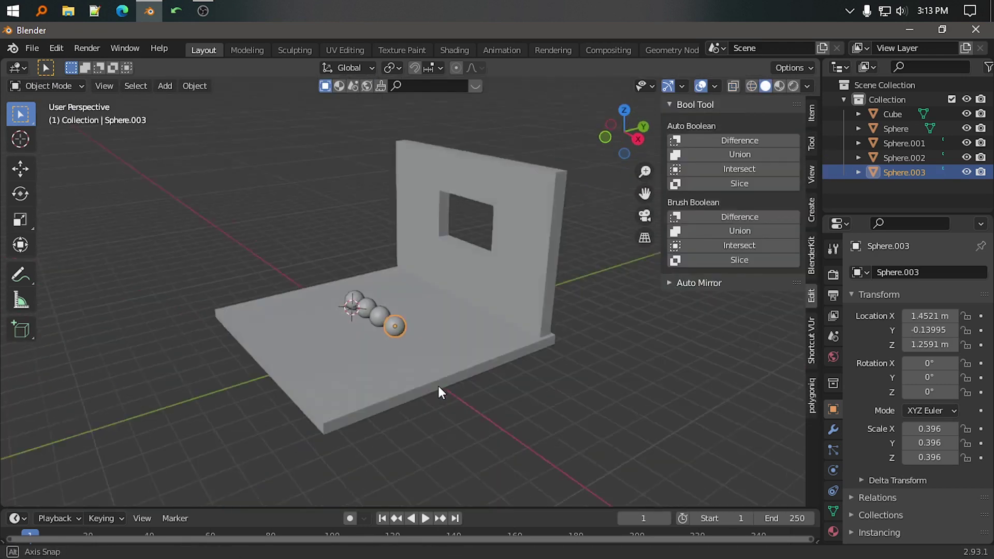
{"action": "mouse_move", "coordinate": [440, 390]}
{"action": "middle_mouse_down"}
{"action": "mouse_move", "coordinate": [506, 368]}
{"action": "mouse_move", "coordinate": [435, 409]}
{"action": "middle_mouse_up"}
Give the wall and floor object a new material.
{"action": "left_click", "coordinate": [621, 414]}
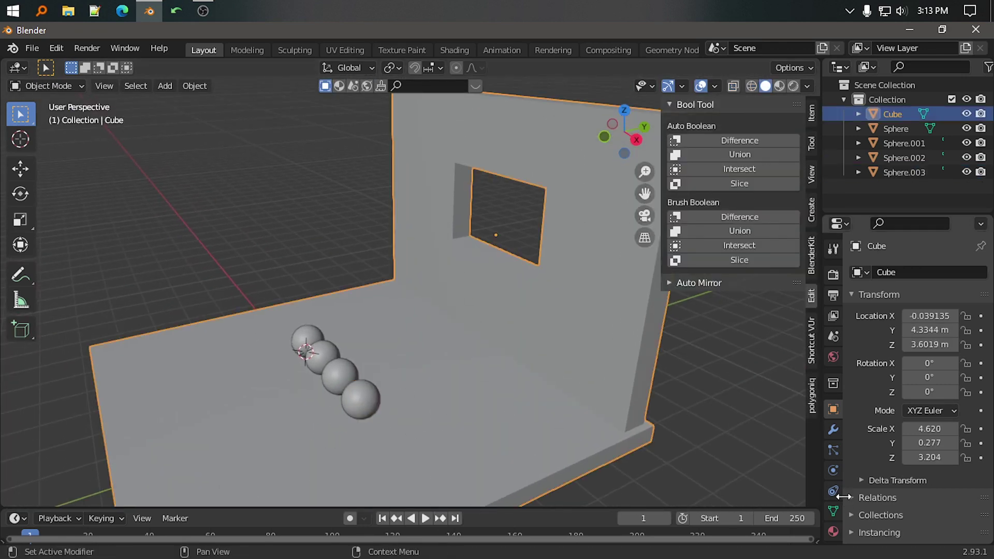
{"action": "left_click", "coordinate": [833, 531]}
{"action": "left_click", "coordinate": [927, 340]}
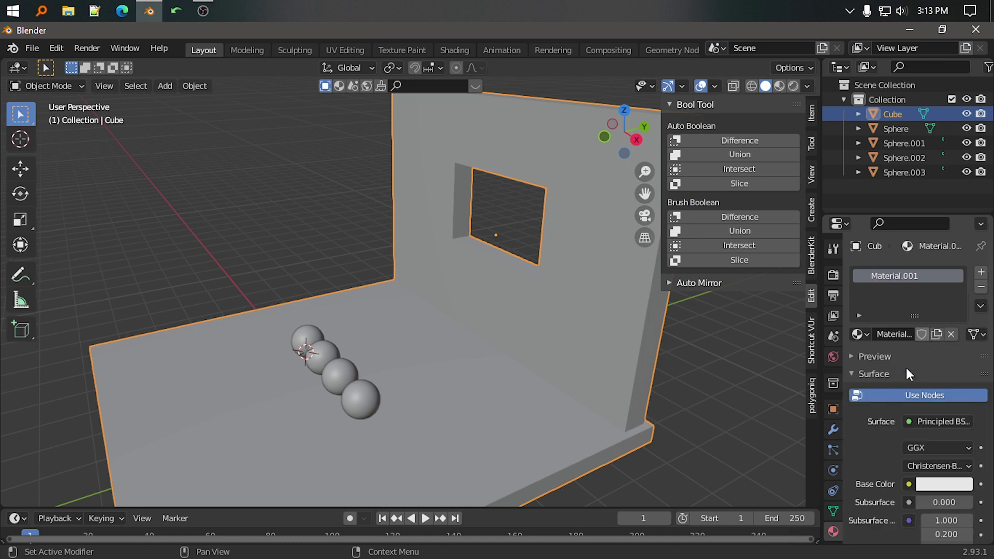
Give the rightmost sphere a new blue material and preview the shading.
{"action": "middle_click_drag", "start_coordinate": [331, 378], "coordinate": [353, 371]}
{"action": "left_click", "coordinate": [379, 361]}
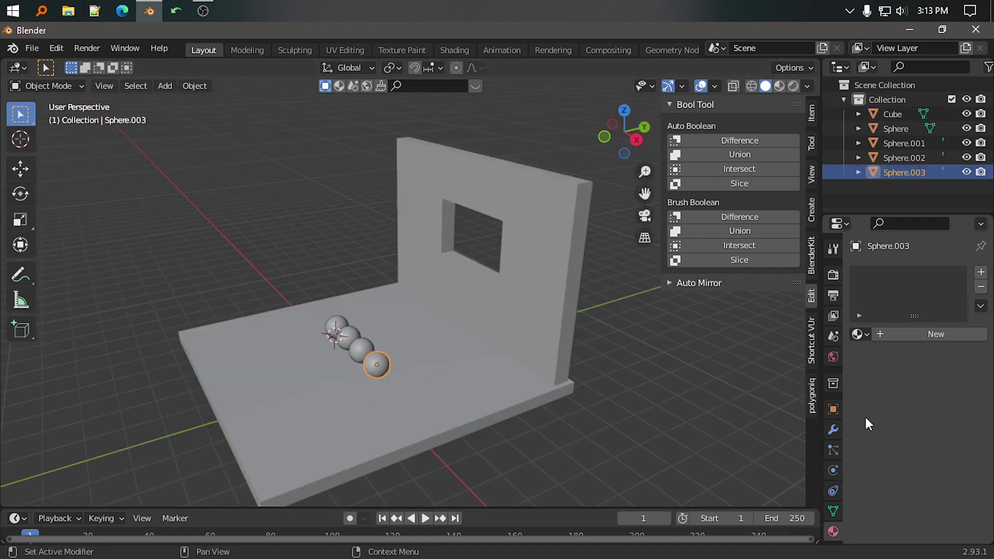
{"action": "left_click", "coordinate": [936, 334]}
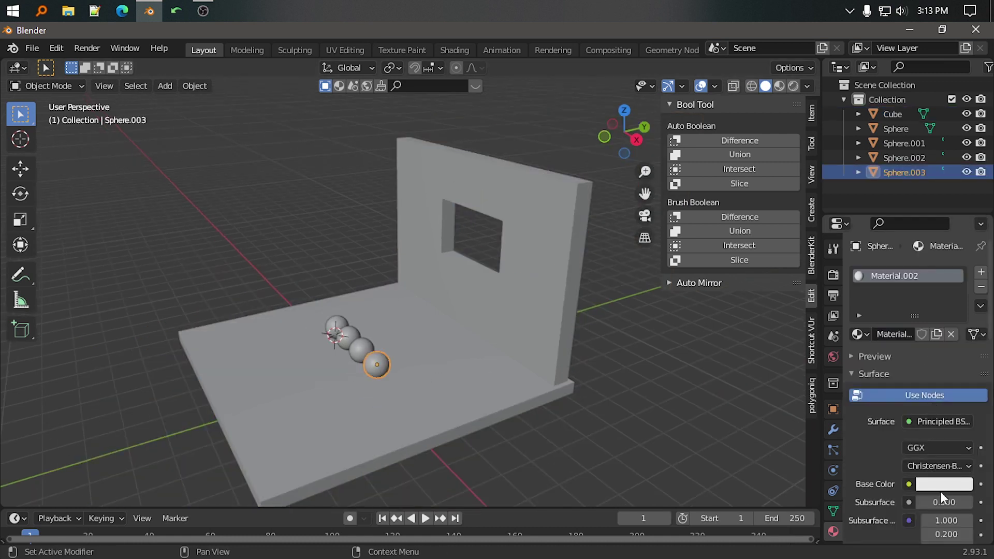
{"action": "left_click", "coordinate": [952, 485]}
{"action": "left_click", "coordinate": [940, 314]}
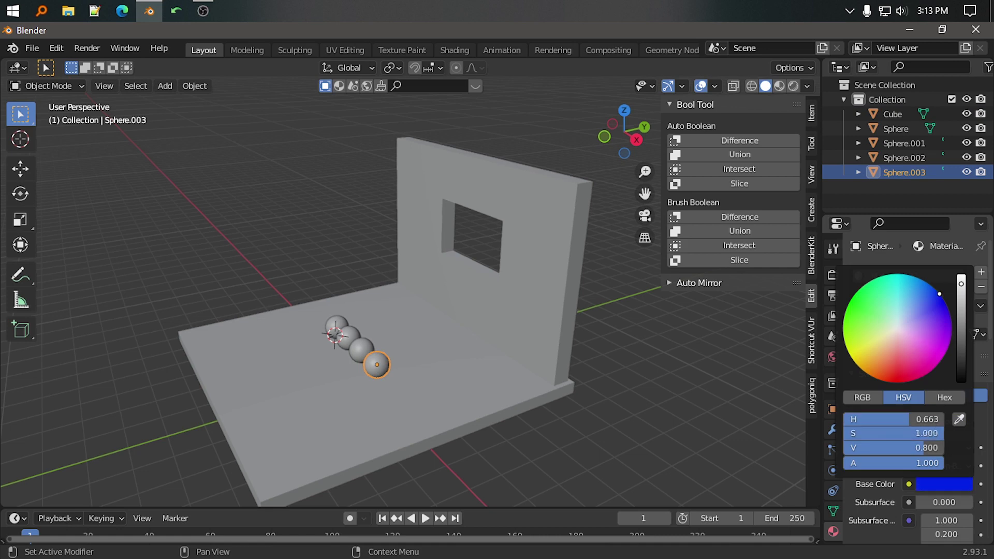
{"action": "left_click", "coordinate": [793, 87]}
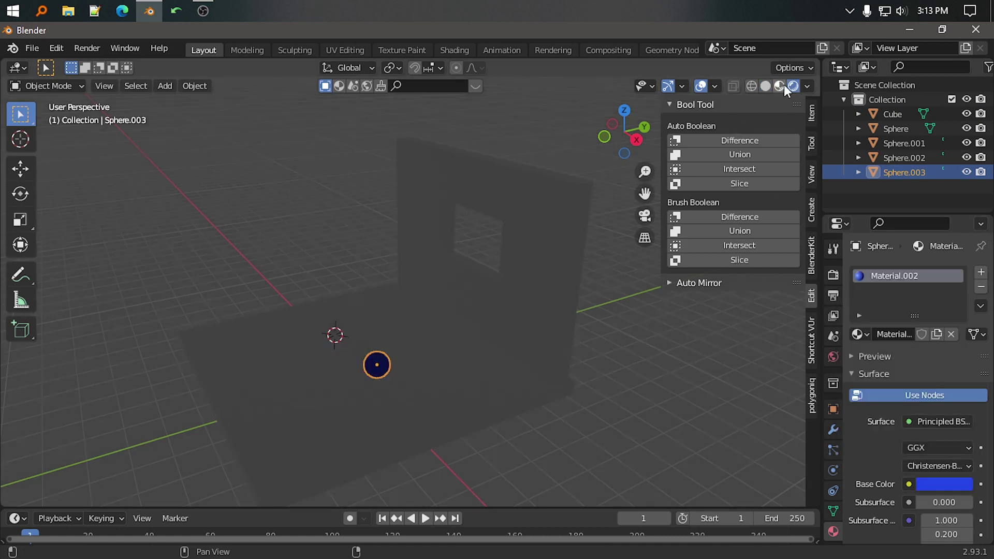
{"action": "left_click", "coordinate": [779, 87]}
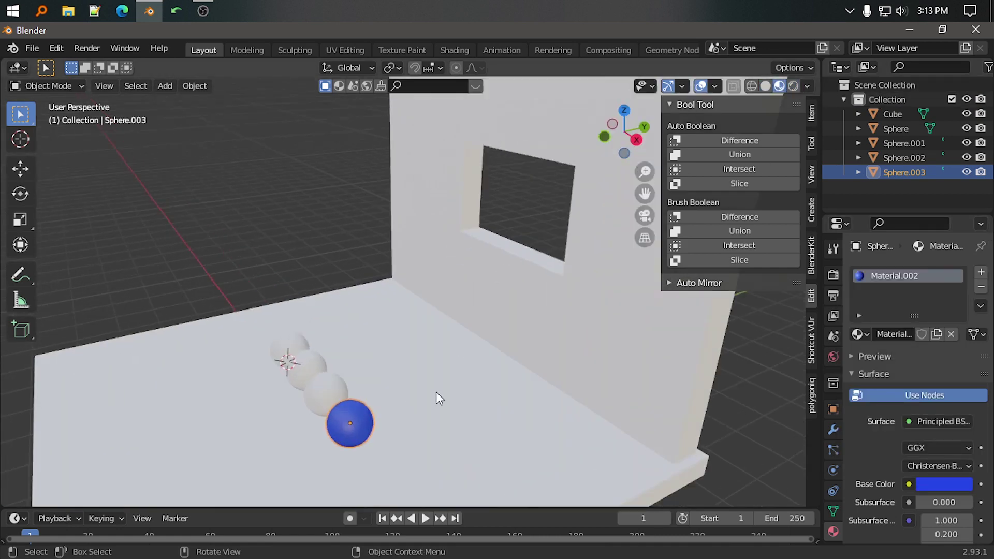
{"action": "middle_click_drag", "start_coordinate": [436, 399], "coordinate": [352, 427]}
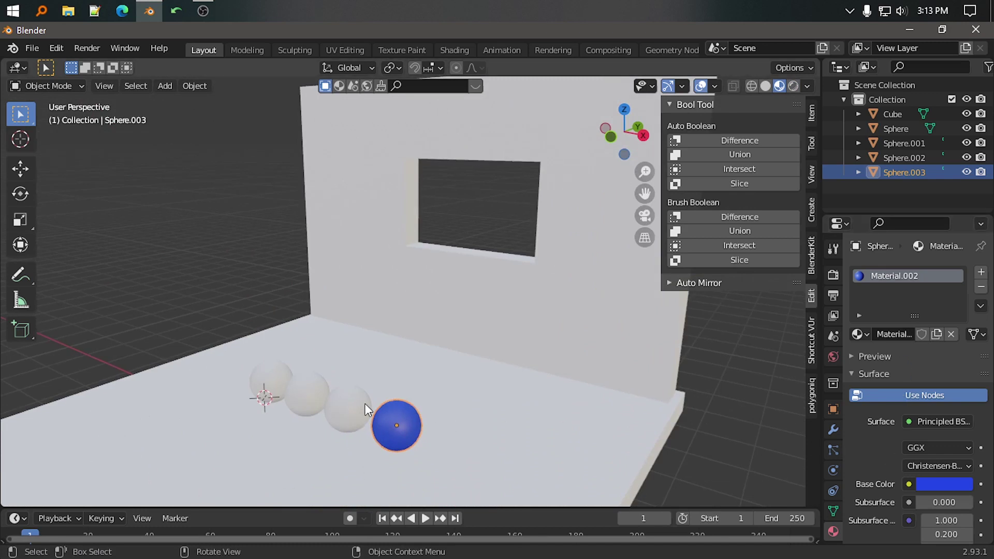
Give the second sphere from the right a new green material.
{"action": "left_click", "coordinate": [356, 413]}
{"action": "left_click", "coordinate": [906, 334]}
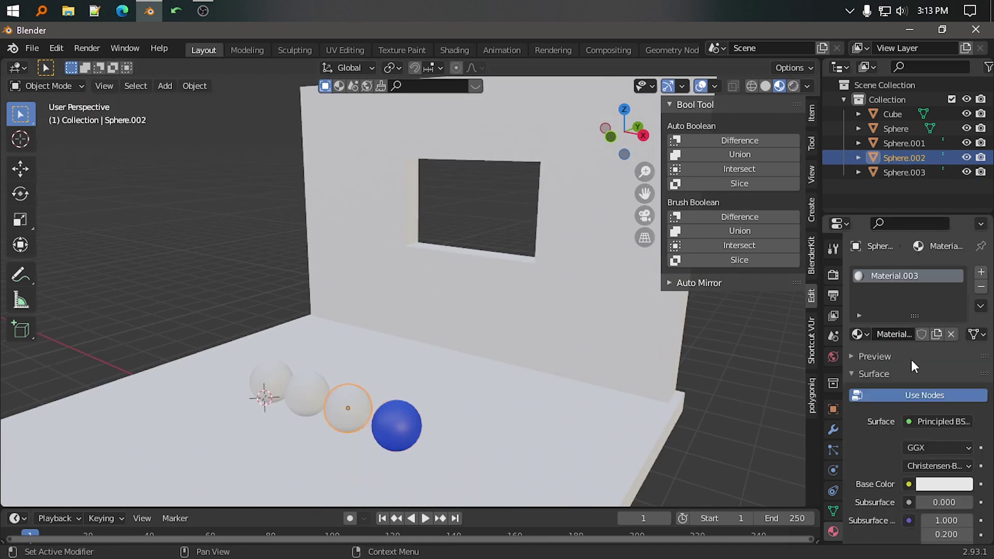
{"action": "left_click", "coordinate": [941, 482]}
{"action": "left_click", "coordinate": [859, 321]}
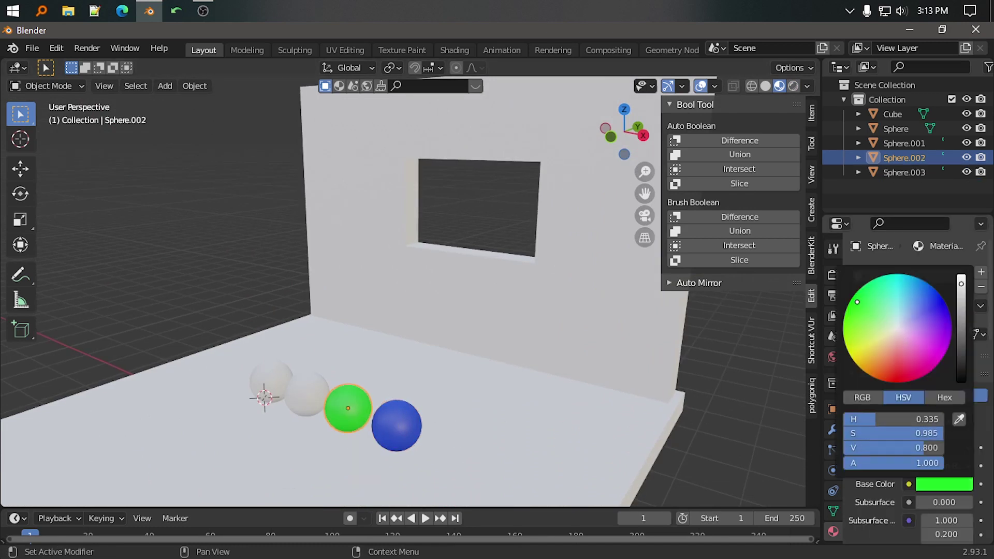
Give the second sphere from the left a new red material.
{"action": "left_click", "coordinate": [307, 405]}
{"action": "left_click", "coordinate": [905, 334]}
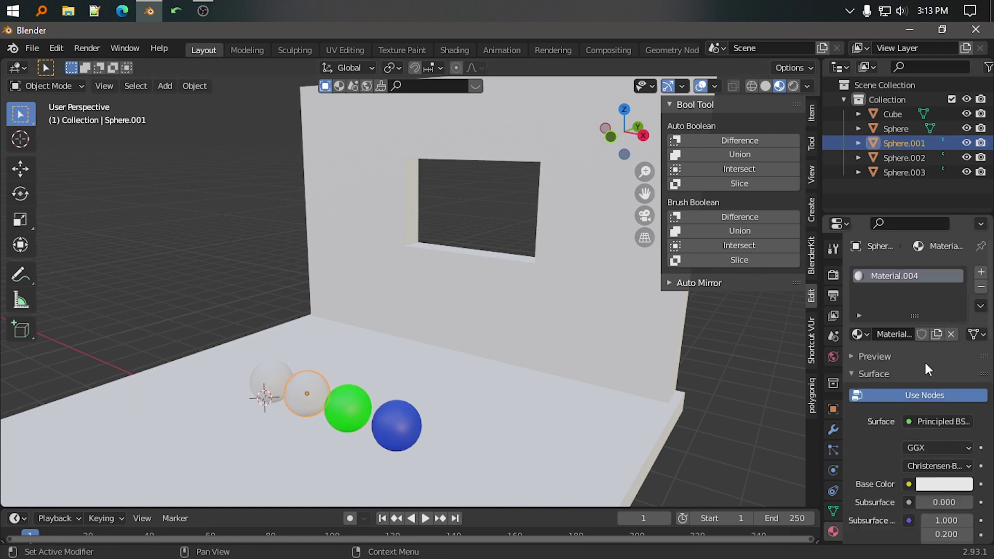
{"action": "left_click", "coordinate": [942, 487]}
{"action": "left_click_drag", "start_coordinate": [880, 433], "coordinate": [932, 433]}
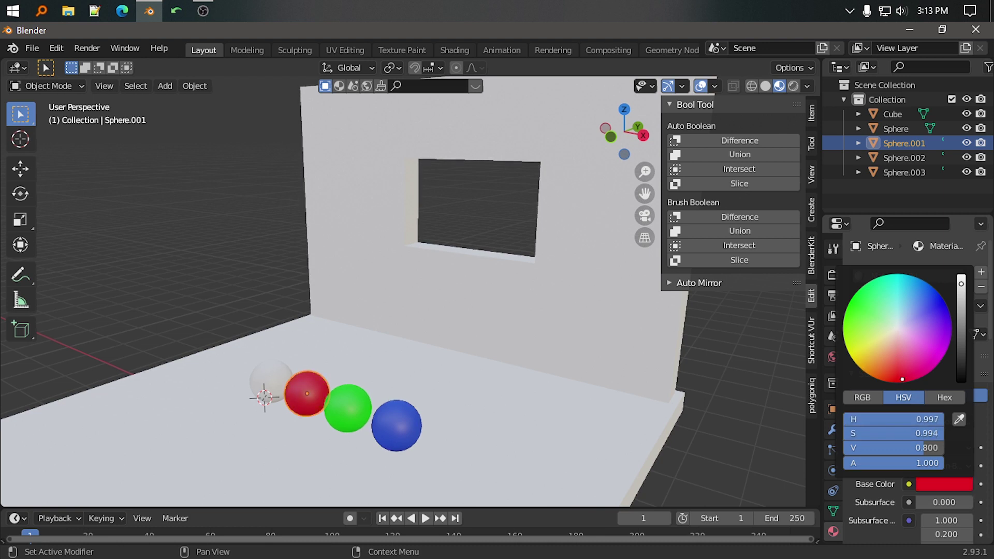
Give the leftmost sphere a new yellow material.
{"action": "left_click", "coordinate": [269, 380]}
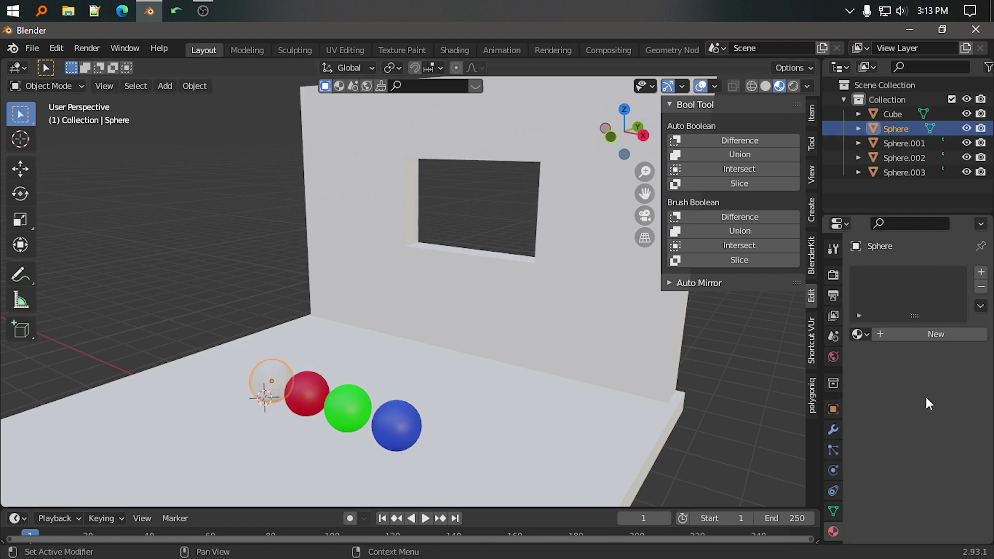
{"action": "left_click", "coordinate": [930, 334]}
{"action": "left_click", "coordinate": [961, 487]}
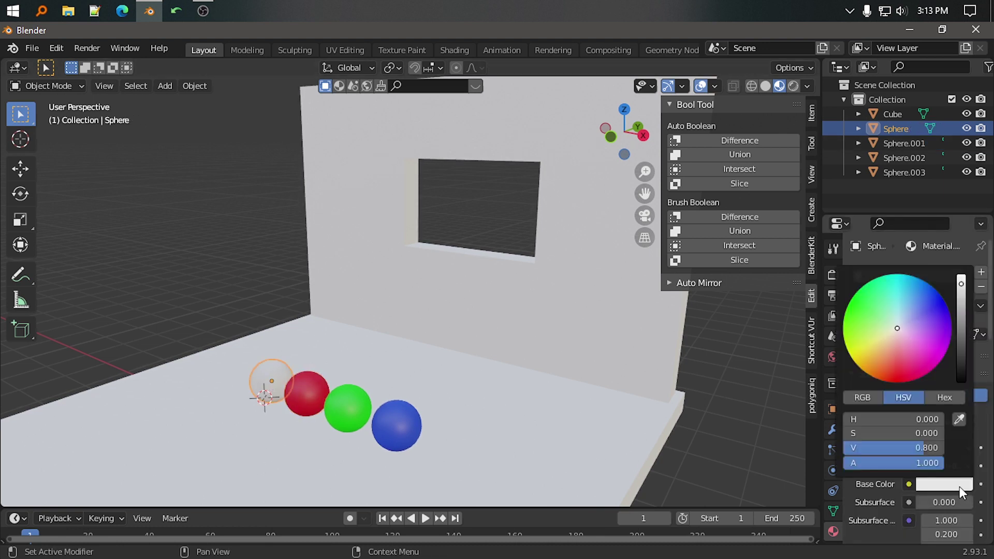
{"action": "left_click", "coordinate": [877, 331]}
Switch to rendered shading and the front orthographic view.
{"action": "scroll", "coordinate": [736, 435], "scroll_direction": "down", "scroll_amount": 4}
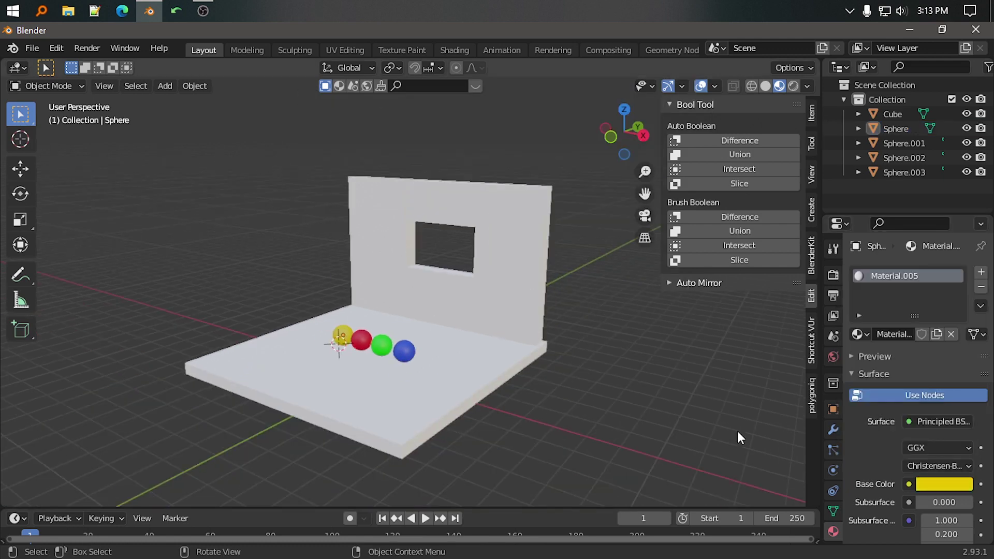
{"action": "mouse_move", "coordinate": [737, 431]}
{"action": "middle_mouse_down"}
{"action": "mouse_move", "coordinate": [582, 378]}
{"action": "mouse_move", "coordinate": [707, 415]}
{"action": "mouse_move", "coordinate": [590, 439]}
{"action": "mouse_move", "coordinate": [660, 423]}
{"action": "mouse_move", "coordinate": [618, 418]}
{"action": "middle_mouse_up"}
{"action": "scroll", "coordinate": [706, 416], "scroll_direction": "up", "scroll_amount": 3}
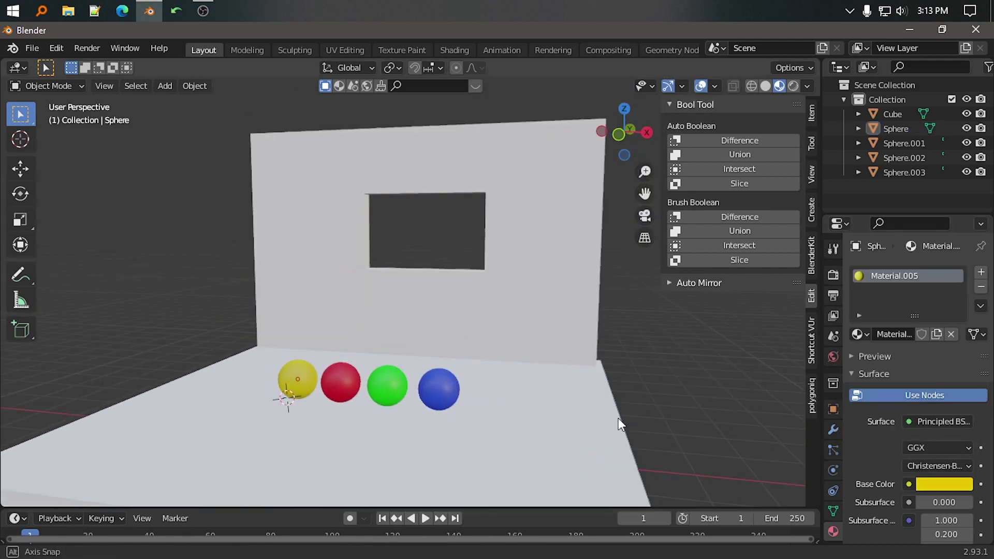
{"action": "left_click", "coordinate": [792, 86]}
{"action": "key", "text": "KP_1"}
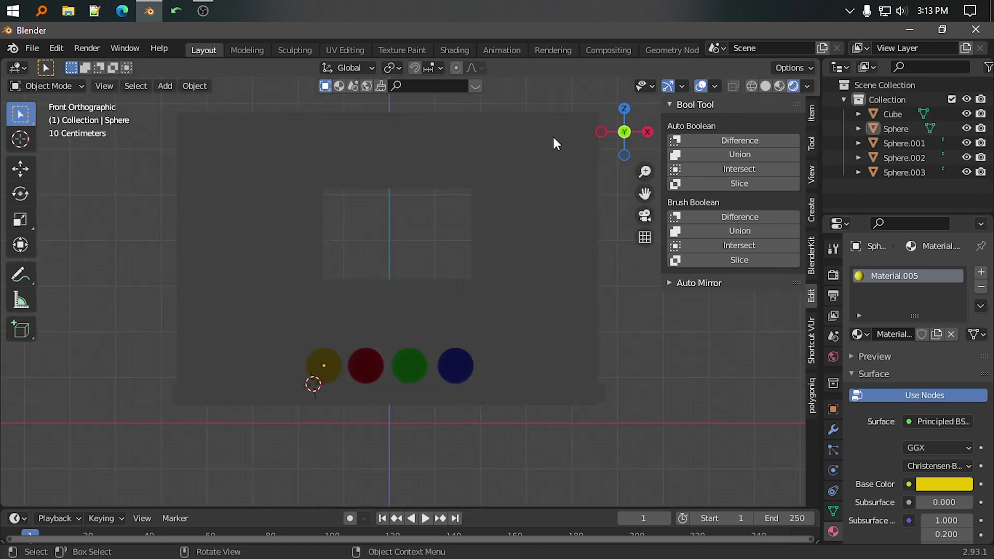
{"action": "scroll", "coordinate": [418, 324], "scroll_direction": "down", "scroll_amount": 1}
{"action": "scroll", "coordinate": [417, 324], "scroll_direction": "down", "scroll_amount": 4}
{"action": "scroll", "coordinate": [417, 324], "scroll_direction": "up", "scroll_amount": 4}
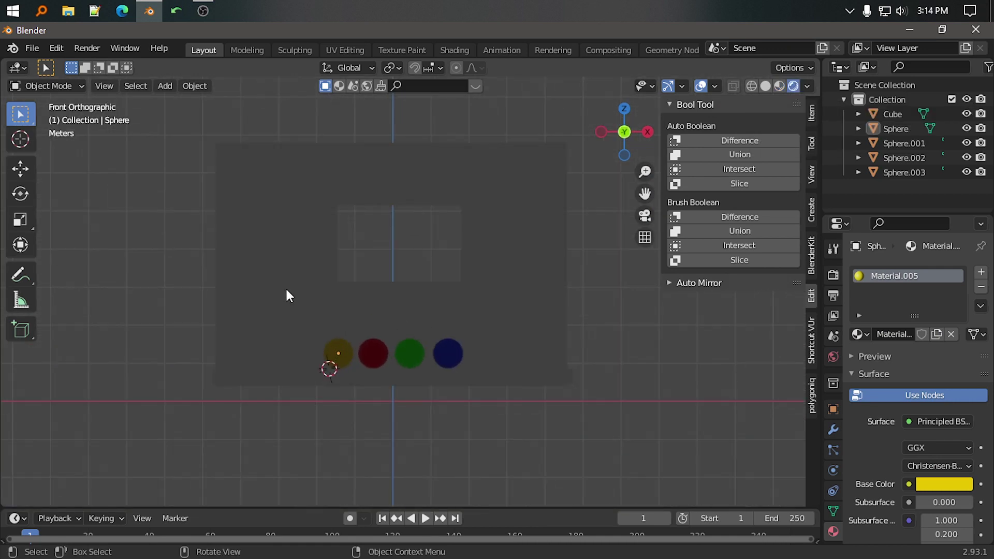
{"action": "key", "text": "z"}
Select everything and move it about 0.19 m down along Z.
{"action": "key", "text": "a"}
{"action": "key", "text": "g"}
{"action": "key", "text": "z"}
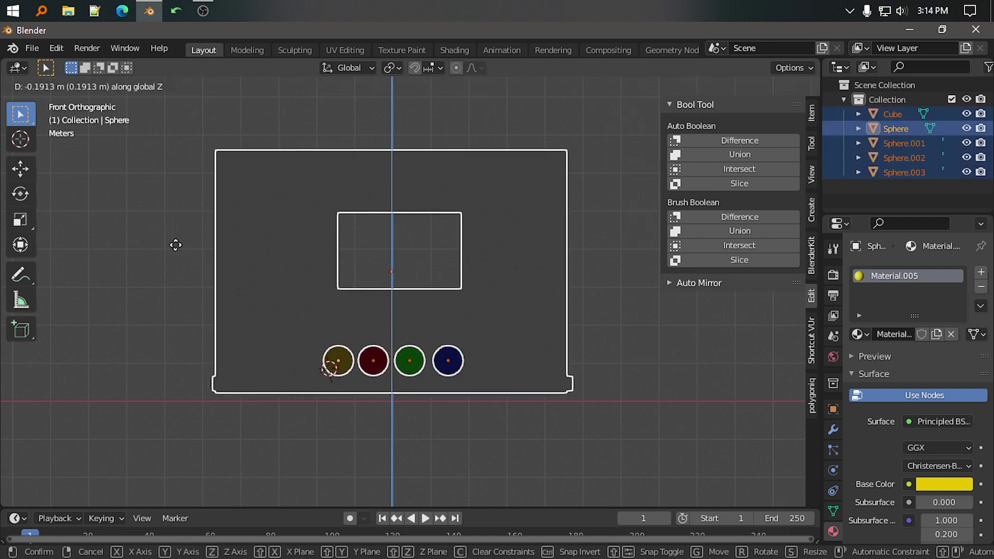
{"action": "left_click", "coordinate": [174, 246]}
{"action": "mouse_move", "coordinate": [174, 246]}
{"action": "middle_mouse_down"}
{"action": "mouse_move", "coordinate": [564, 328]}
{"action": "mouse_move", "coordinate": [531, 357]}
{"action": "mouse_move", "coordinate": [626, 347]}
{"action": "mouse_move", "coordinate": [661, 331]}
{"action": "middle_mouse_up"}
{"action": "left_click", "coordinate": [661, 331]}
{"action": "middle_click_drag", "start_coordinate": [573, 343], "coordinate": [467, 350]}
Add a point light at the world origin and raise it vertically above the spheres.
{"action": "key", "text": "shift+a"}
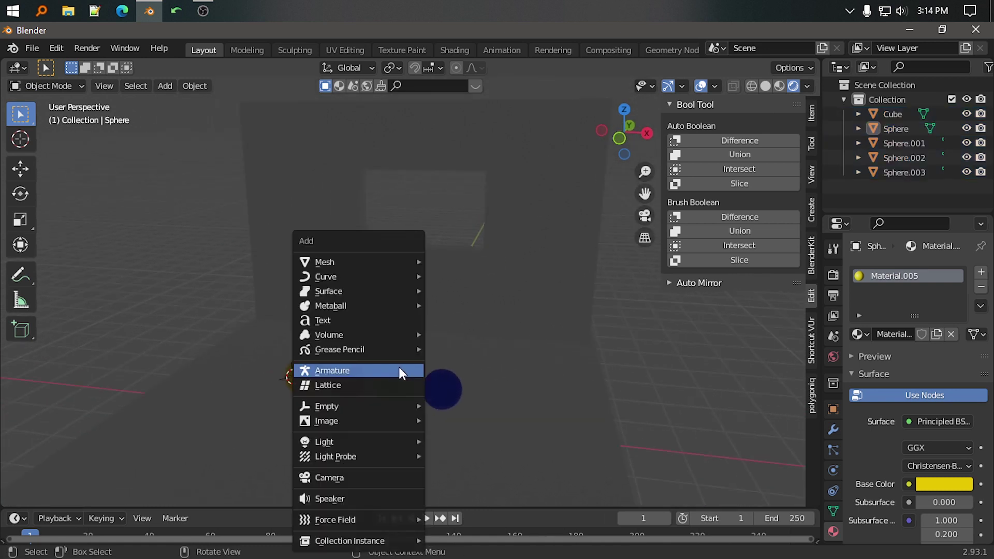
{"action": "key", "text": "shift+s"}
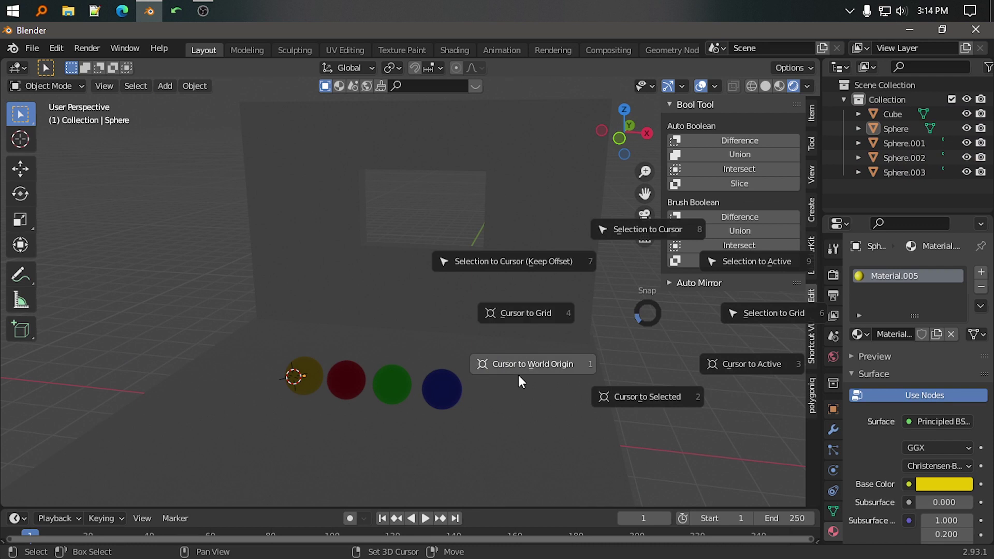
{"action": "left_click", "coordinate": [518, 372]}
{"action": "key", "text": "shift+a"}
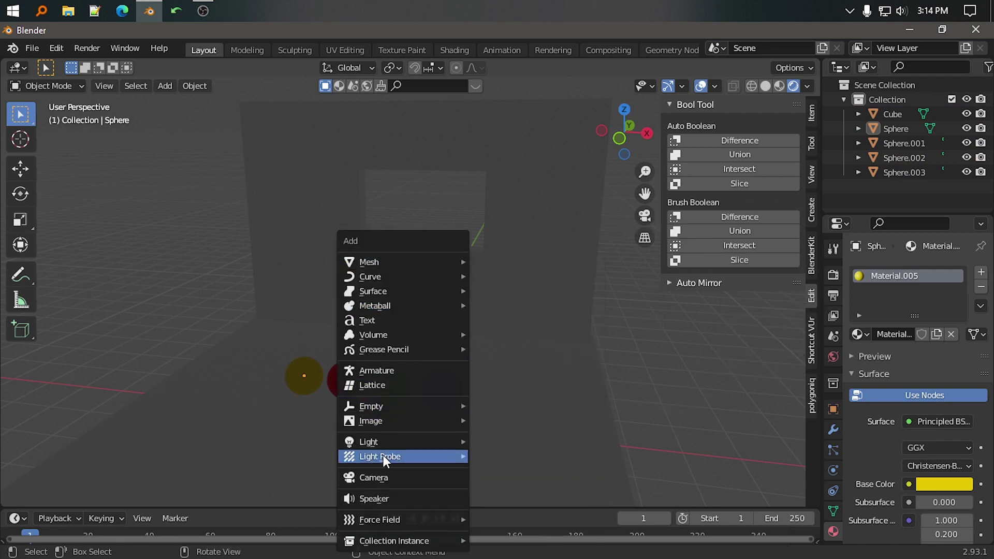
{"action": "mouse_move", "coordinate": [402, 441]}
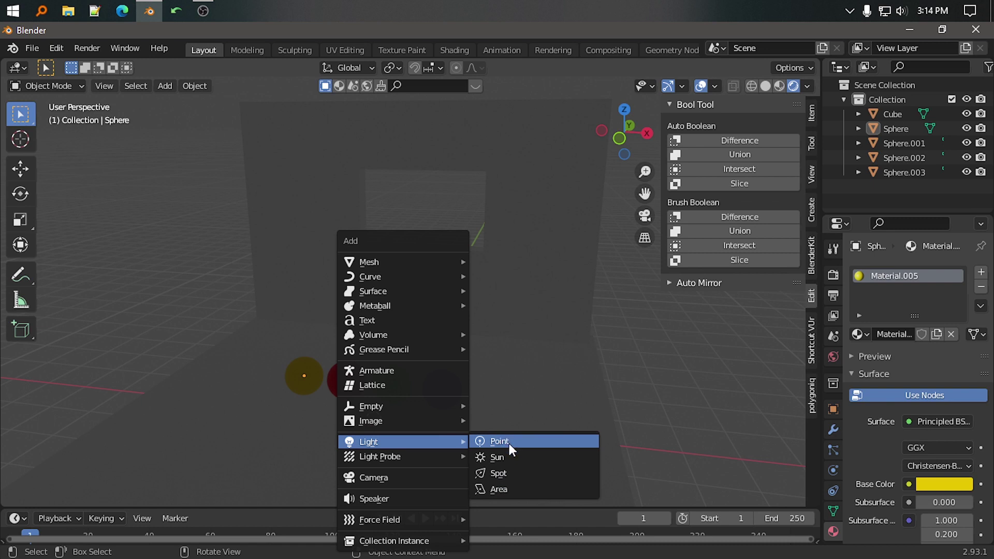
{"action": "left_click", "coordinate": [508, 439]}
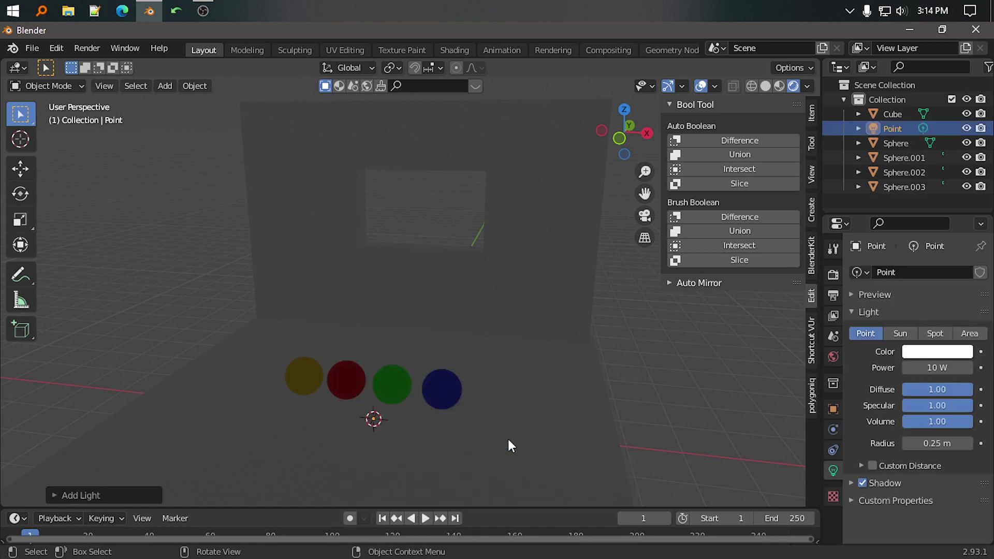
{"action": "key", "text": "g"}
{"action": "key", "text": "z"}
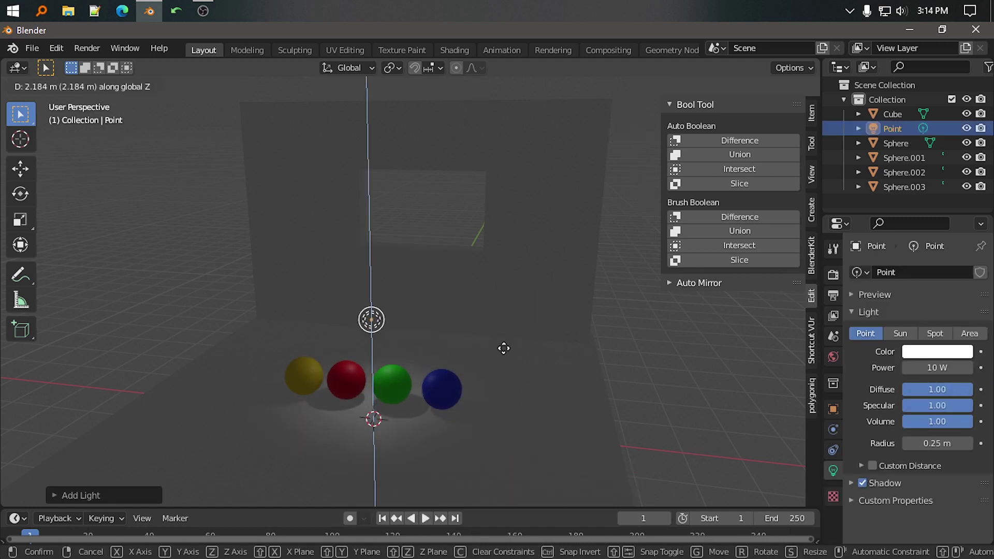
{"action": "left_click", "coordinate": [472, 371]}
Give the point light a 0.52 m radius, white colour and 500 W power.
{"action": "scroll", "coordinate": [469, 370], "scroll_direction": "up", "scroll_amount": 3}
{"action": "scroll", "coordinate": [482, 311], "scroll_direction": "up", "scroll_amount": 2}
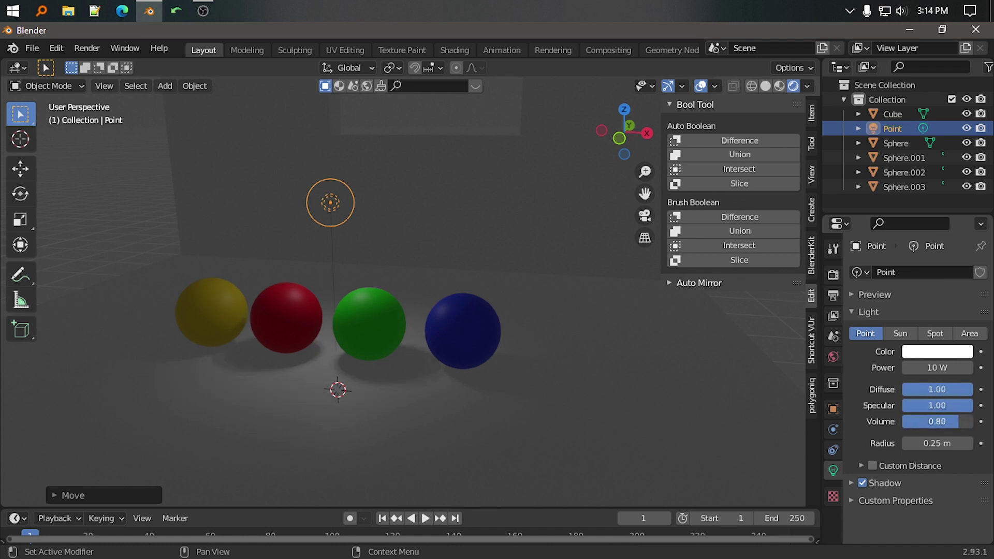
{"action": "left_click_drag", "start_coordinate": [938, 444], "coordinate": [953, 443]}
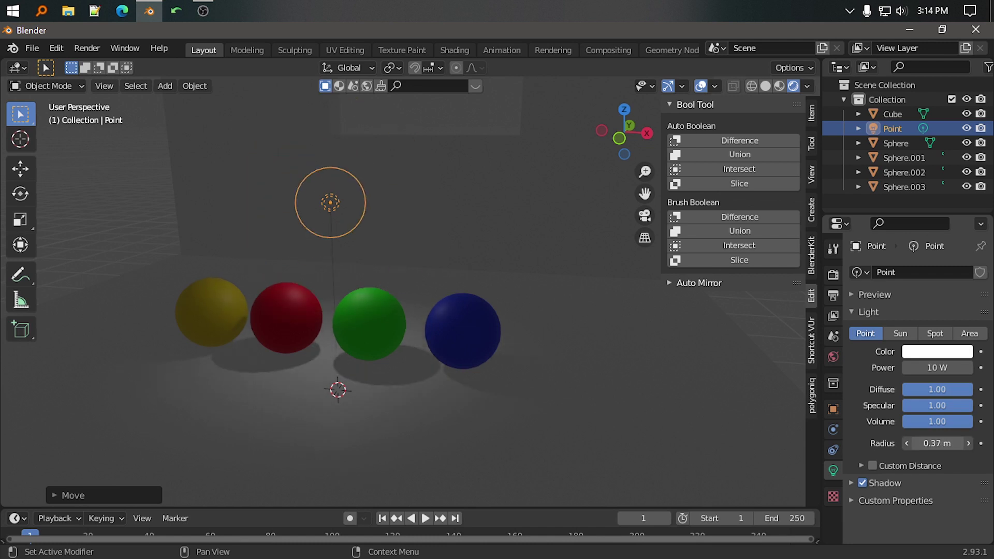
{"action": "mouse_move", "coordinate": [932, 366]}
{"action": "left_mouse_down"}
{"action": "mouse_move", "coordinate": [953, 367]}
{"action": "mouse_move", "coordinate": [936, 364]}
{"action": "left_mouse_up"}
{"action": "left_click", "coordinate": [943, 352]}
{"action": "mouse_move", "coordinate": [900, 245]}
{"action": "left_mouse_down"}
{"action": "mouse_move", "coordinate": [875, 192]}
{"action": "mouse_move", "coordinate": [899, 211]}
{"action": "left_mouse_up"}
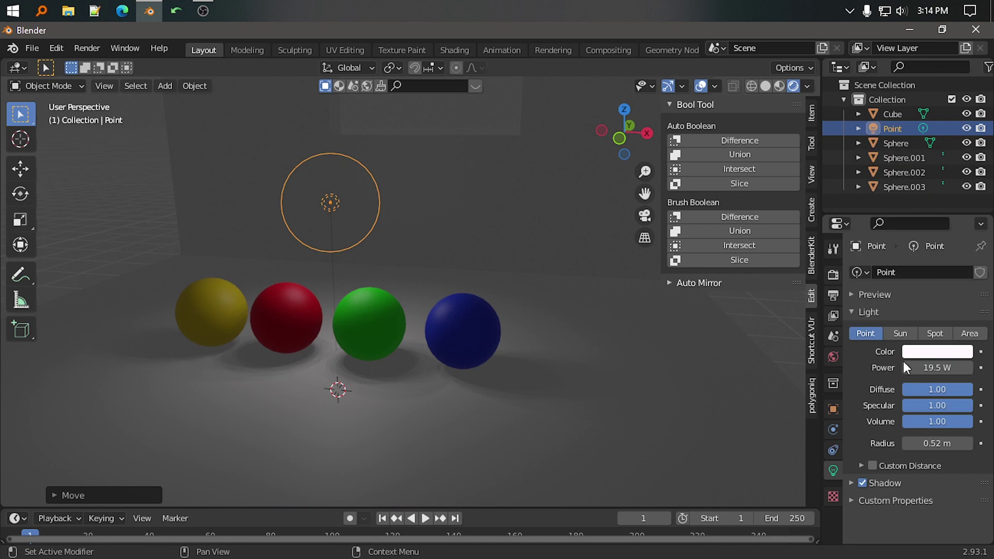
{"action": "left_click", "coordinate": [937, 367]}
{"action": "type", "text": "0"}
{"action": "key", "text": "Return"}
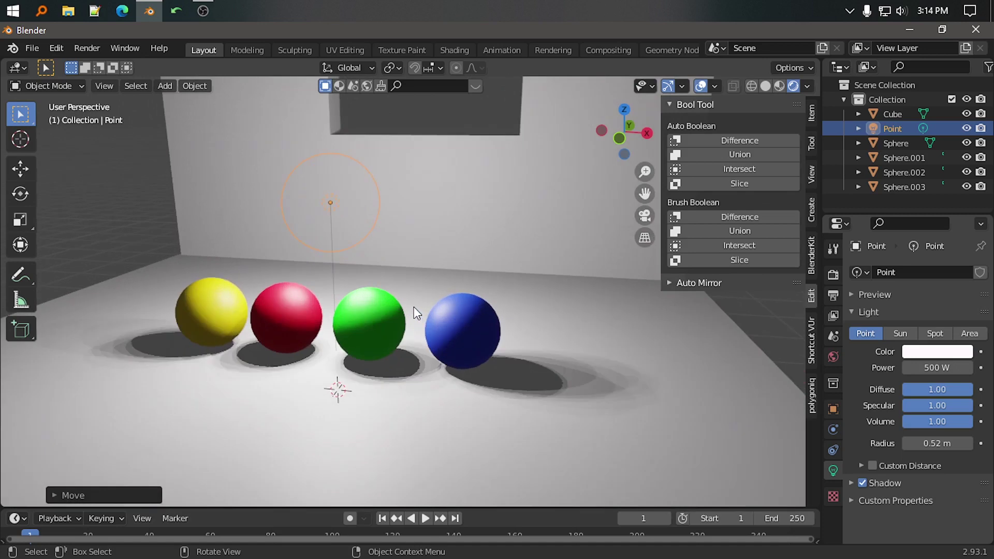
{"action": "scroll", "coordinate": [414, 306], "scroll_direction": "down", "scroll_amount": 4}
{"action": "middle_click_drag", "start_coordinate": [412, 306], "coordinate": [443, 353]}
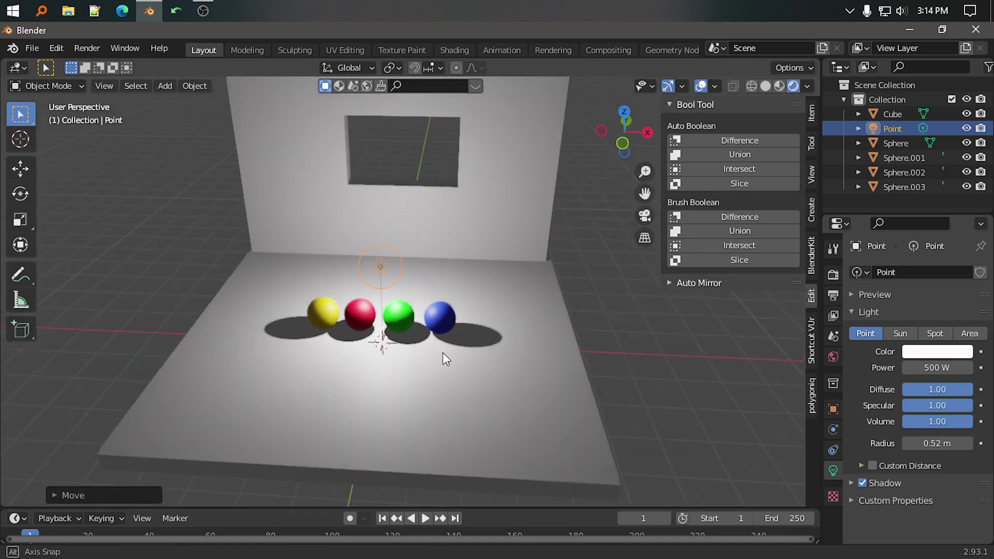
{"action": "scroll", "coordinate": [445, 355], "scroll_direction": "up", "scroll_amount": 3}
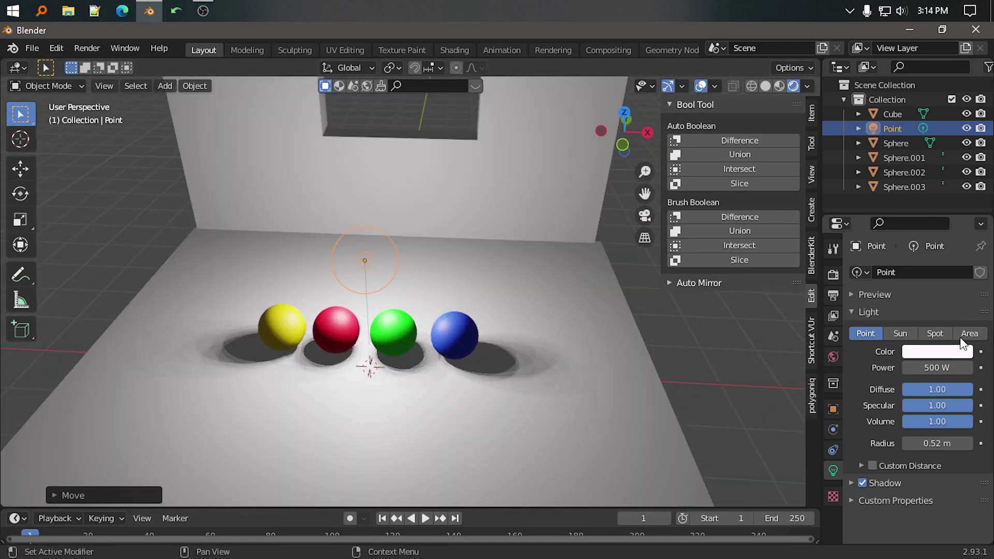
Try the lamp as Sun, Spot and Area, then keep it as a Point light.
{"action": "left_click", "coordinate": [903, 337]}
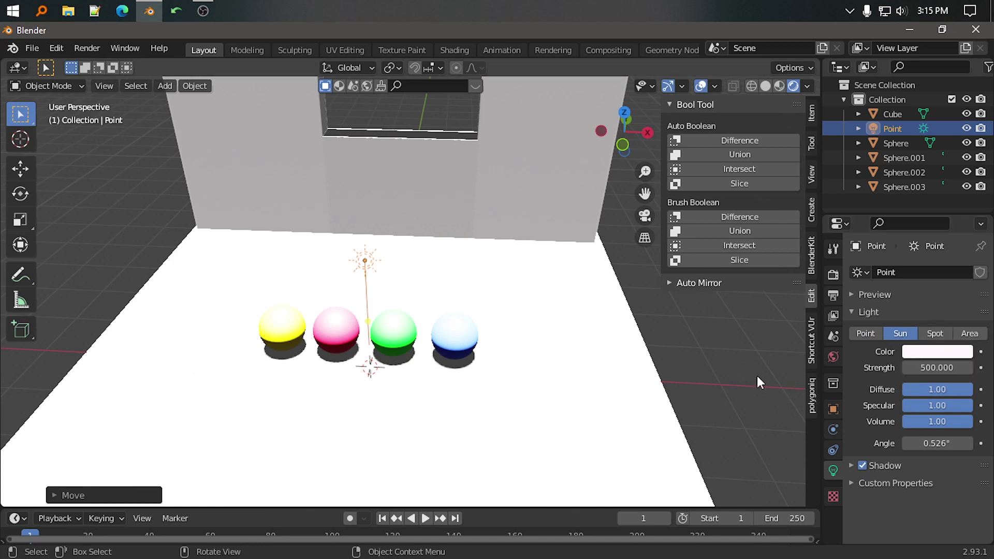
{"action": "left_click", "coordinate": [937, 335]}
{"action": "left_click", "coordinate": [974, 336]}
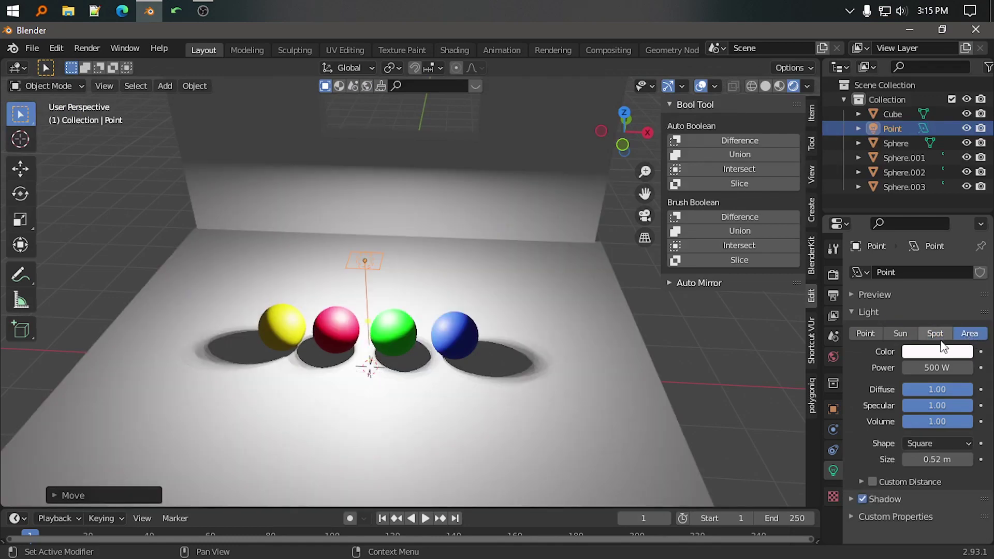
{"action": "left_click", "coordinate": [853, 336]}
{"action": "scroll", "coordinate": [615, 334], "scroll_direction": "up", "scroll_amount": 3}
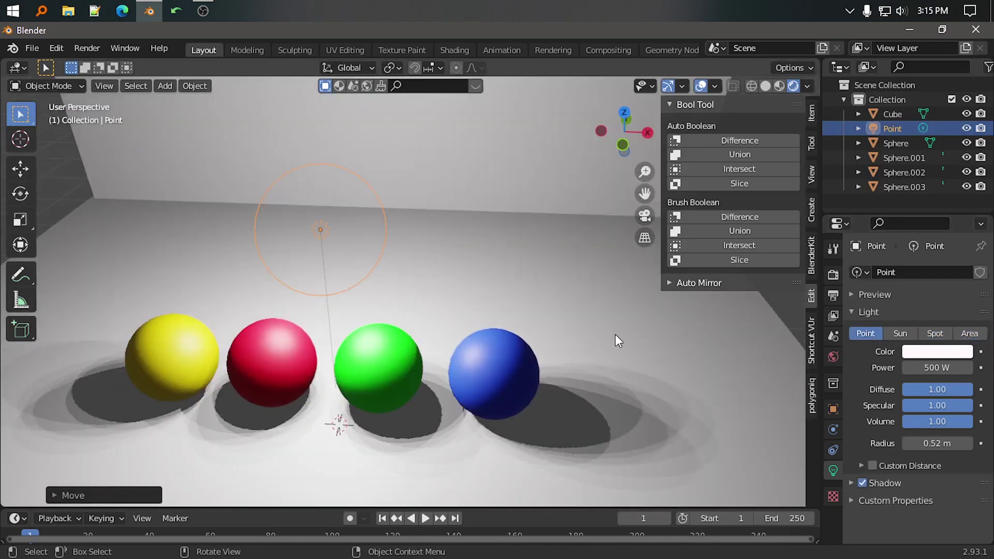
{"action": "scroll", "coordinate": [579, 344], "scroll_direction": "down", "scroll_amount": 1}
{"action": "scroll", "coordinate": [579, 344], "scroll_direction": "down", "scroll_amount": 2}
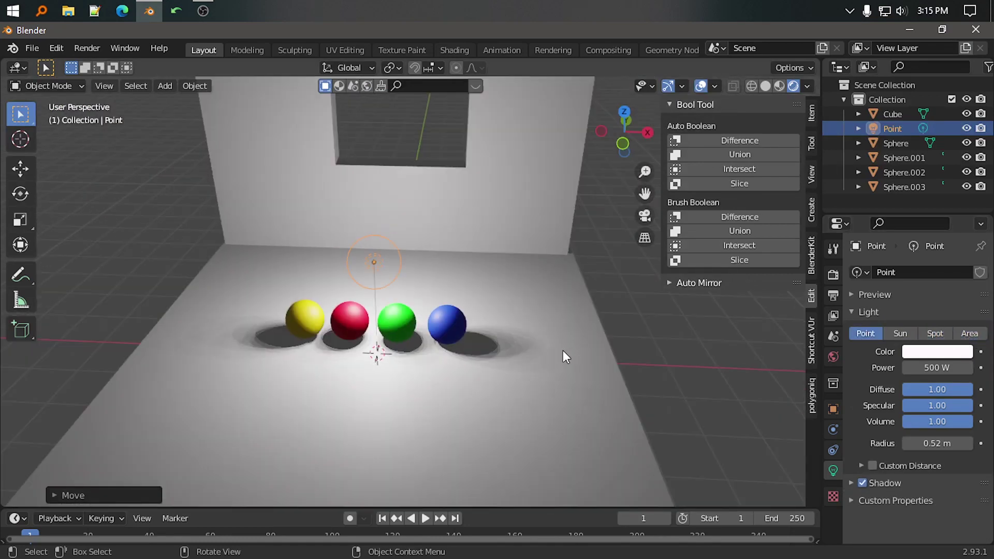
Enable a 40 m custom distance and contact shadows on the point light.
{"action": "left_click", "coordinate": [873, 465]}
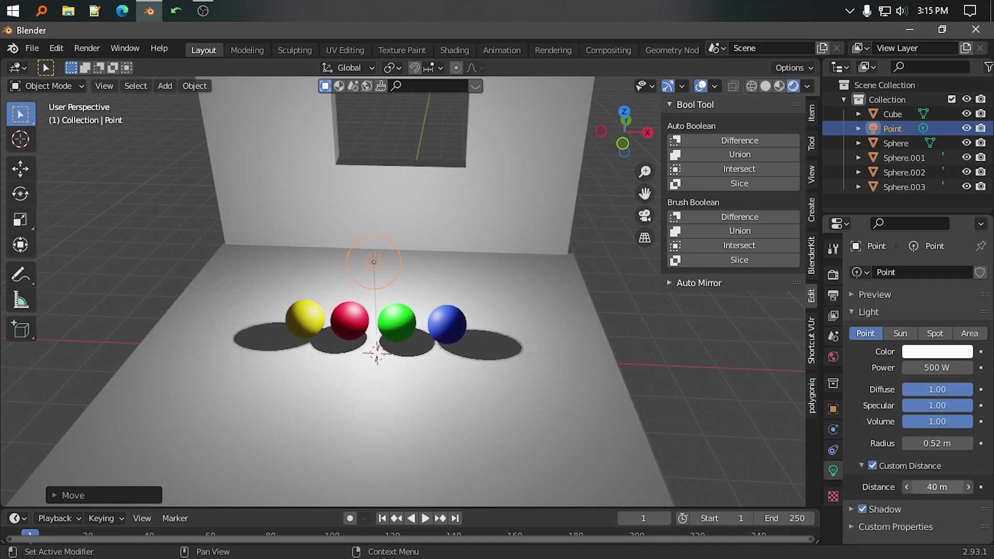
{"action": "scroll", "coordinate": [764, 452], "scroll_direction": "down", "scroll_amount": 1}
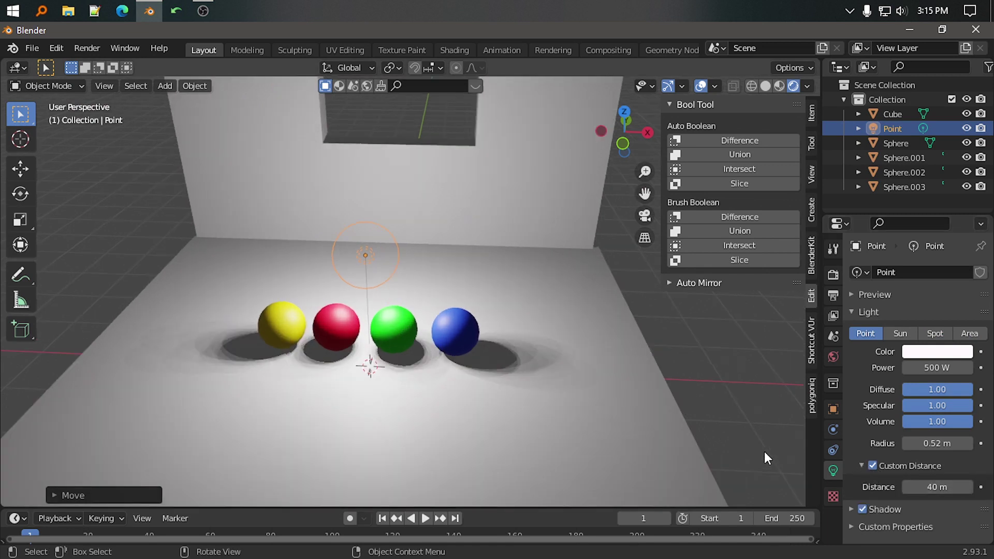
{"action": "left_click", "coordinate": [851, 510]}
{"action": "scroll", "coordinate": [927, 497], "scroll_direction": "down", "scroll_amount": 5}
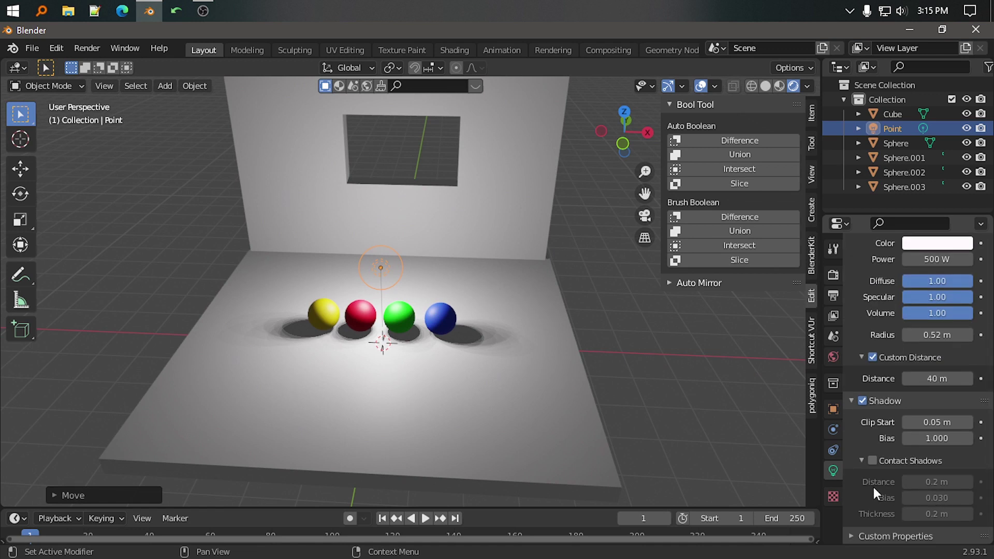
{"action": "left_click", "coordinate": [873, 460]}
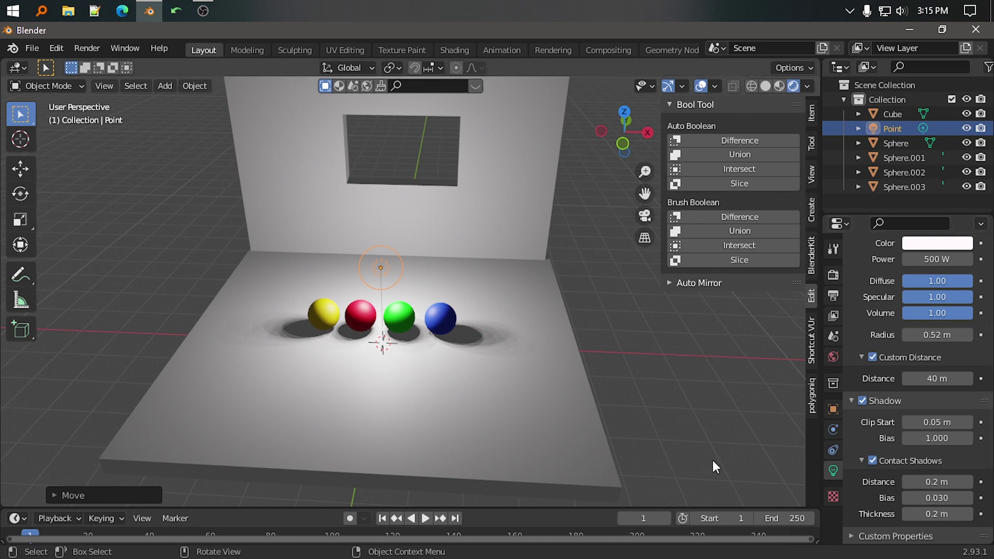
{"action": "mouse_move", "coordinate": [654, 402]}
{"action": "middle_mouse_down"}
{"action": "mouse_move", "coordinate": [500, 328]}
{"action": "mouse_move", "coordinate": [581, 408]}
{"action": "mouse_move", "coordinate": [639, 422]}
{"action": "mouse_move", "coordinate": [562, 407]}
{"action": "middle_mouse_up"}
{"action": "scroll", "coordinate": [595, 412], "scroll_direction": "up", "scroll_amount": 3}
Delete the point light and add a Sun light to the room.
{"action": "key", "text": "x"}
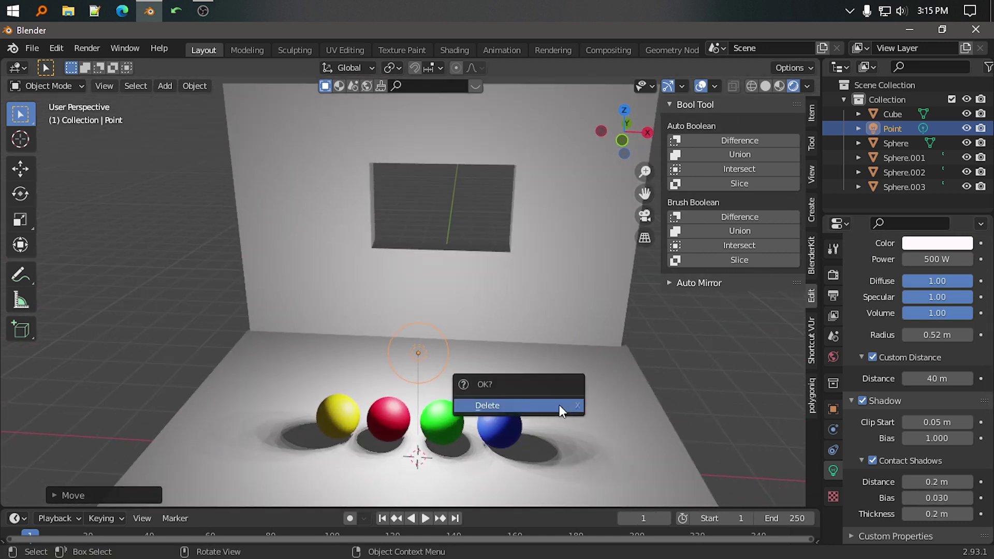
{"action": "left_click", "coordinate": [559, 405]}
{"action": "key", "text": "shift+a"}
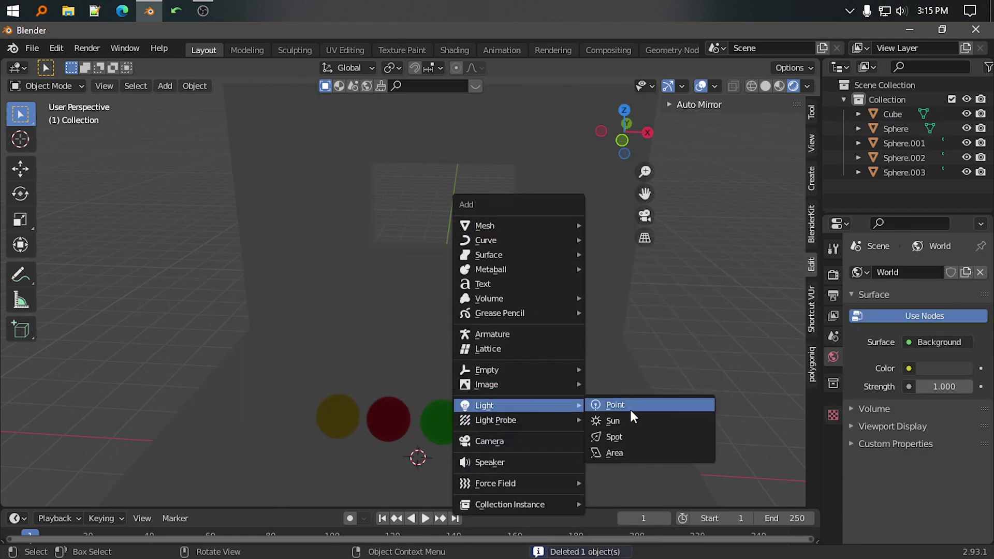
{"action": "left_click", "coordinate": [631, 421]}
{"action": "scroll", "coordinate": [607, 411], "scroll_direction": "down", "scroll_amount": 2}
{"action": "scroll", "coordinate": [571, 434], "scroll_direction": "down", "scroll_amount": 3}
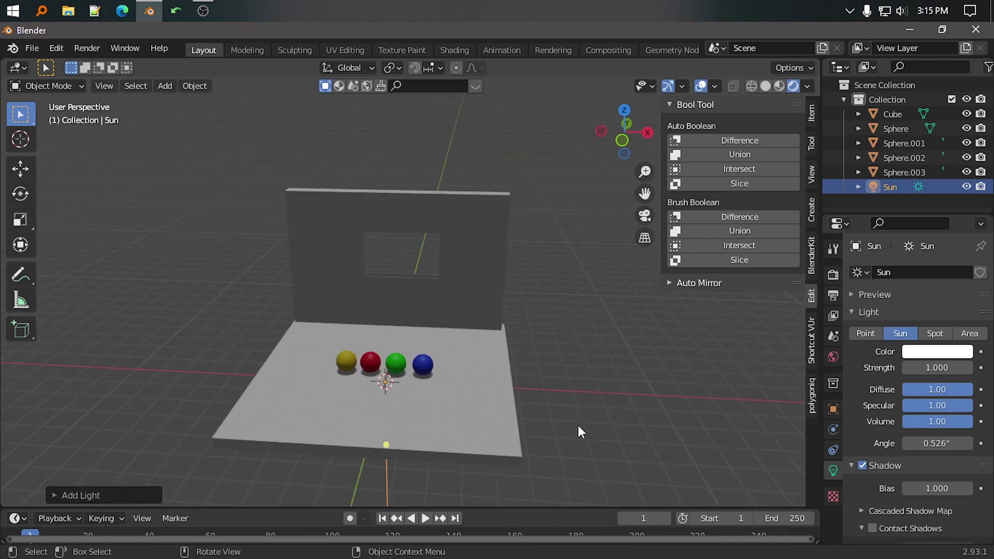
{"action": "mouse_move", "coordinate": [578, 424]}
{"action": "middle_mouse_down"}
{"action": "mouse_move", "coordinate": [585, 417]}
{"action": "mouse_move", "coordinate": [410, 374]}
{"action": "middle_mouse_up"}
In right side view, place the sun high beyond the wall and aim it through the window.
{"action": "key", "text": "KP_1"}
{"action": "key", "text": "KP_3"}
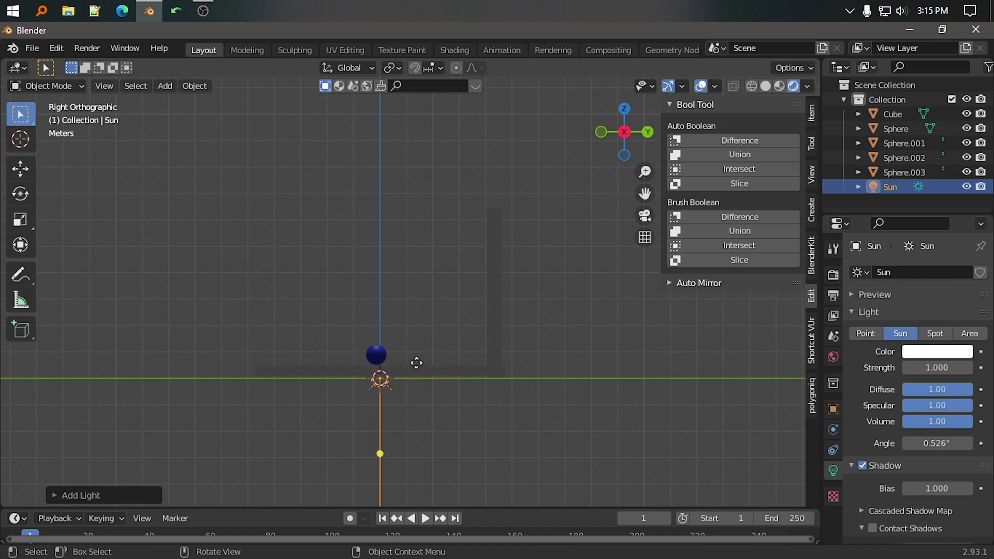
{"action": "key", "text": "g"}
{"action": "left_click", "coordinate": [369, 262]}
{"action": "key", "text": "g"}
{"action": "left_click", "coordinate": [603, 223]}
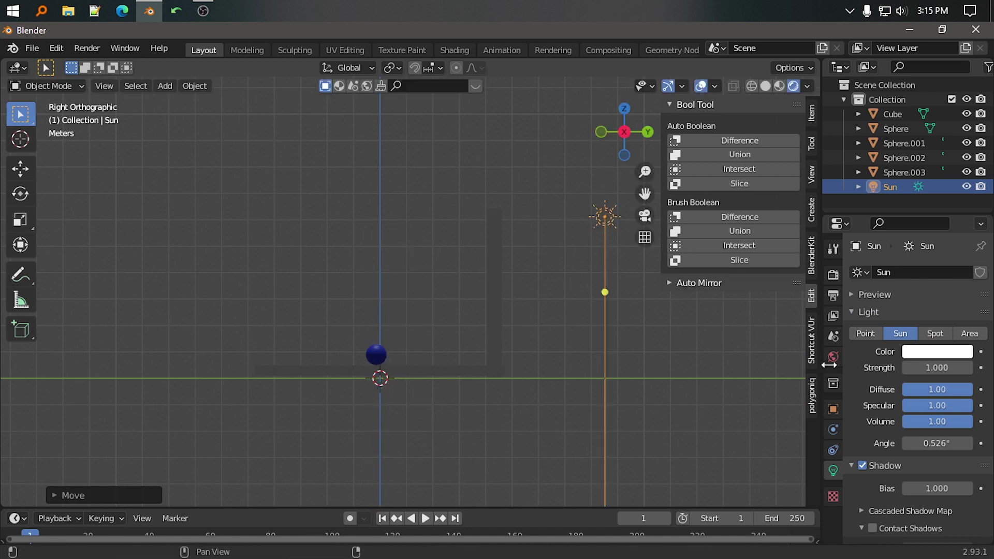
{"action": "key", "text": "r"}
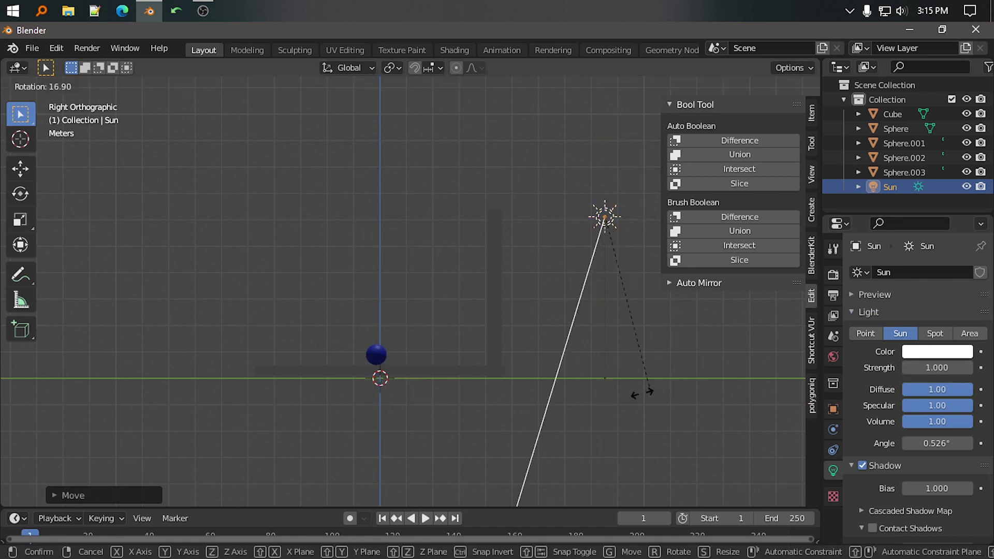
{"action": "left_click", "coordinate": [502, 403]}
Fine-tune the sun's position and check the sunlight falling through the window.
{"action": "scroll", "coordinate": [536, 346], "scroll_direction": "down", "scroll_amount": 5}
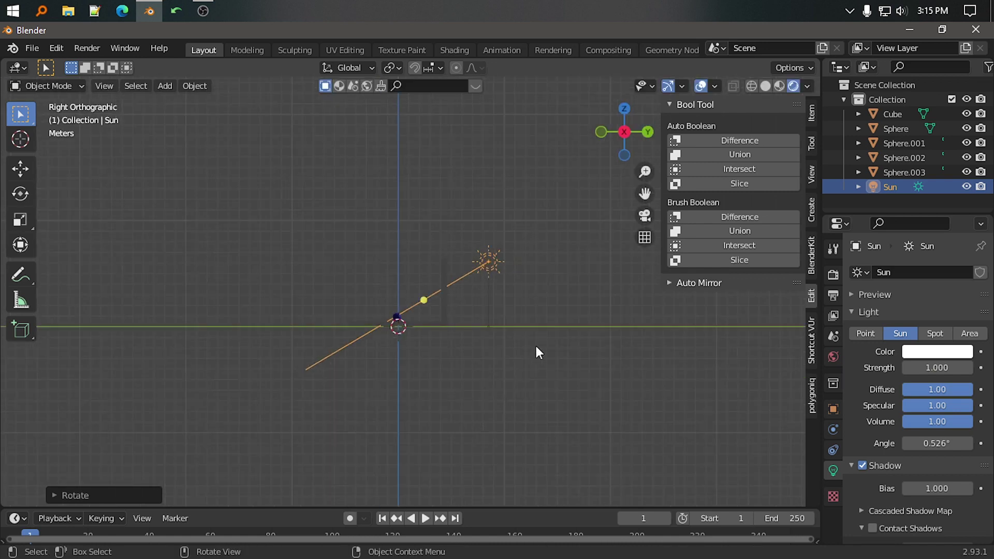
{"action": "key", "text": "g"}
{"action": "left_click", "coordinate": [508, 331]}
{"action": "mouse_move", "coordinate": [508, 332]}
{"action": "middle_mouse_down"}
{"action": "mouse_move", "coordinate": [627, 380]}
{"action": "mouse_move", "coordinate": [556, 351]}
{"action": "mouse_move", "coordinate": [543, 427]}
{"action": "mouse_move", "coordinate": [468, 434]}
{"action": "mouse_move", "coordinate": [481, 294]}
{"action": "mouse_move", "coordinate": [502, 334]}
{"action": "mouse_move", "coordinate": [490, 342]}
{"action": "mouse_move", "coordinate": [461, 333]}
{"action": "mouse_move", "coordinate": [482, 352]}
{"action": "mouse_move", "coordinate": [569, 208]}
{"action": "middle_mouse_up"}
{"action": "scroll", "coordinate": [556, 351], "scroll_direction": "up", "scroll_amount": 2}
{"action": "scroll", "coordinate": [537, 399], "scroll_direction": "up", "scroll_amount": 2}
{"action": "scroll", "coordinate": [538, 401], "scroll_direction": "up", "scroll_amount": 2}
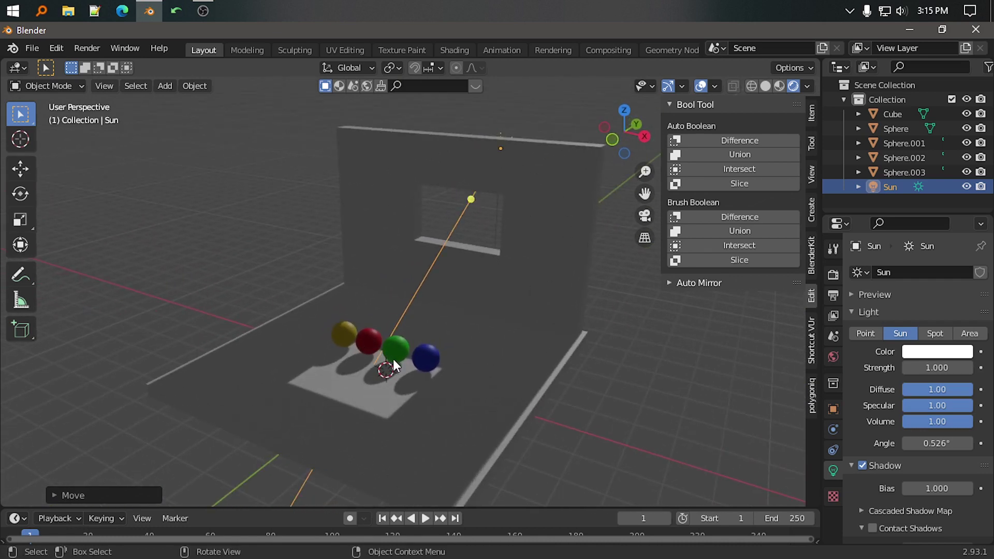
{"action": "mouse_move", "coordinate": [474, 355]}
{"action": "middle_mouse_down"}
{"action": "mouse_move", "coordinate": [533, 359]}
{"action": "mouse_move", "coordinate": [573, 376]}
{"action": "mouse_move", "coordinate": [475, 365]}
{"action": "middle_mouse_up"}
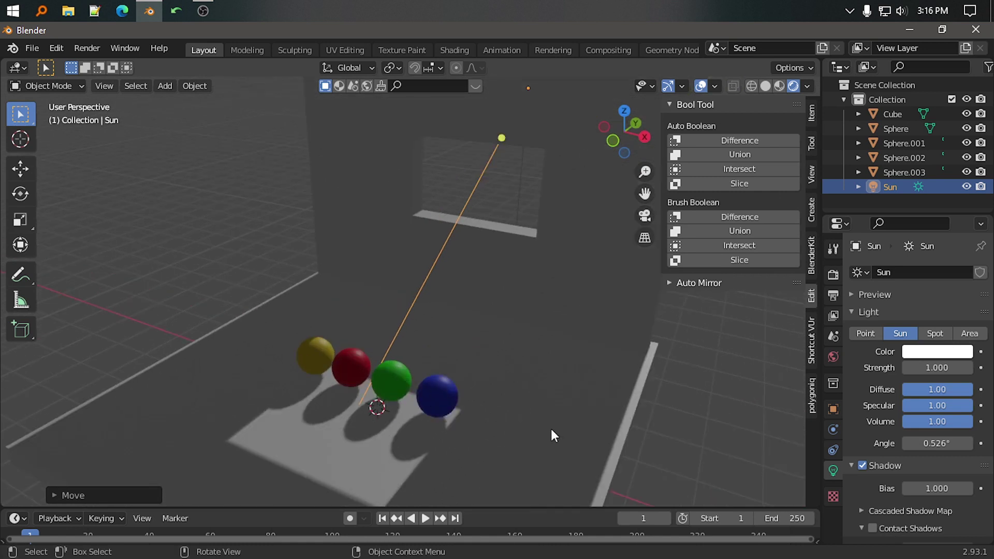
Enable render ambient occlusion with a 5 m distance.
{"action": "left_click", "coordinate": [838, 273]}
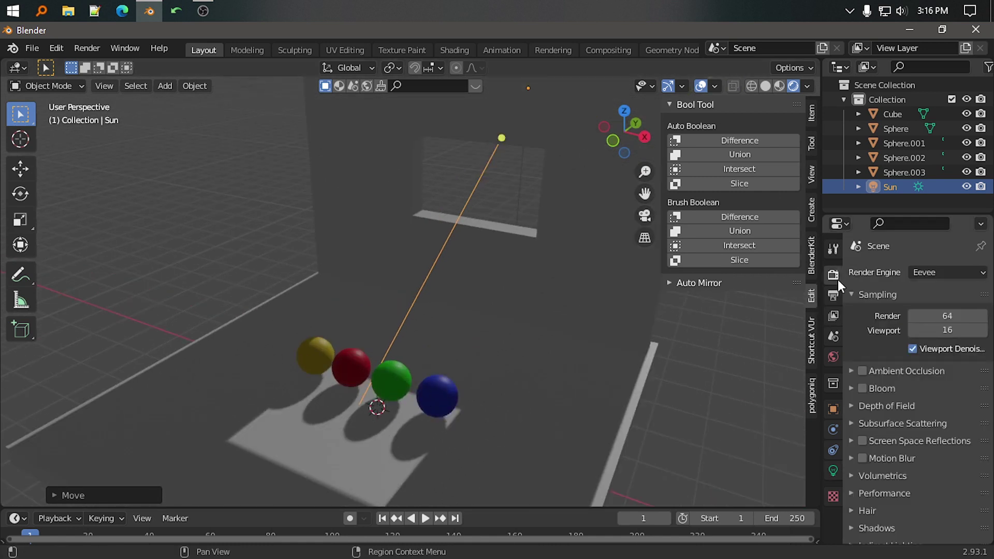
{"action": "left_click", "coordinate": [862, 371]}
{"action": "left_click", "coordinate": [950, 394]}
{"action": "type", "text": "5"}
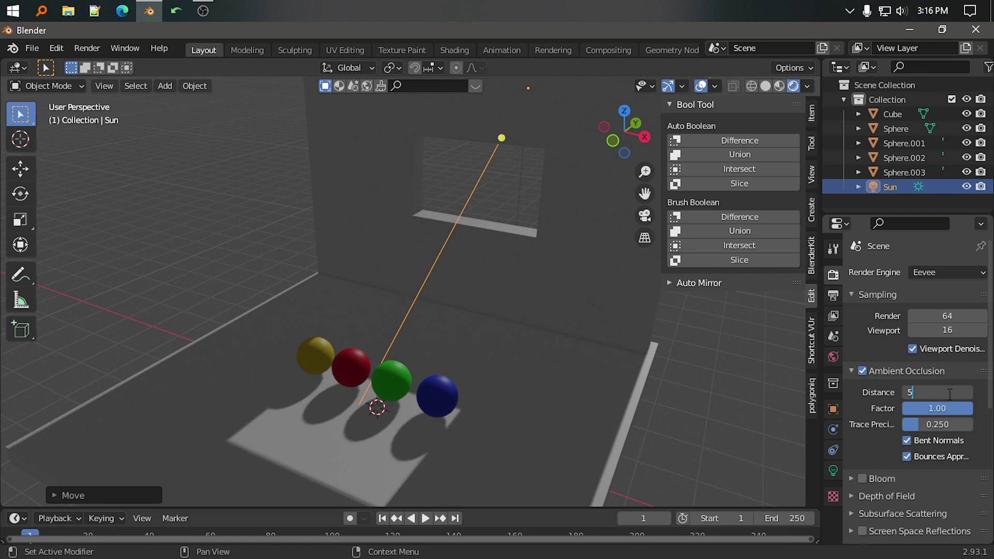
{"action": "key", "text": "Return"}
{"action": "mouse_move", "coordinate": [636, 396]}
{"action": "middle_mouse_down"}
{"action": "mouse_move", "coordinate": [519, 409]}
{"action": "mouse_move", "coordinate": [477, 450]}
{"action": "mouse_move", "coordinate": [472, 396]}
{"action": "mouse_move", "coordinate": [429, 368]}
{"action": "middle_mouse_up"}
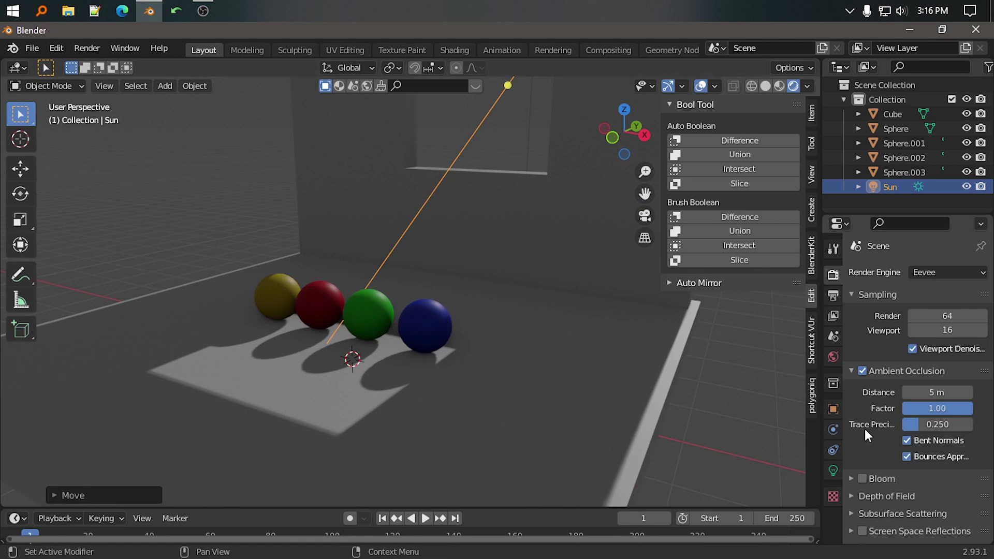
Review the render shadow settings, leaving cube shadow size at 512 px.
{"action": "scroll", "coordinate": [866, 429], "scroll_direction": "down", "scroll_amount": 5}
{"action": "left_click", "coordinate": [856, 381]}
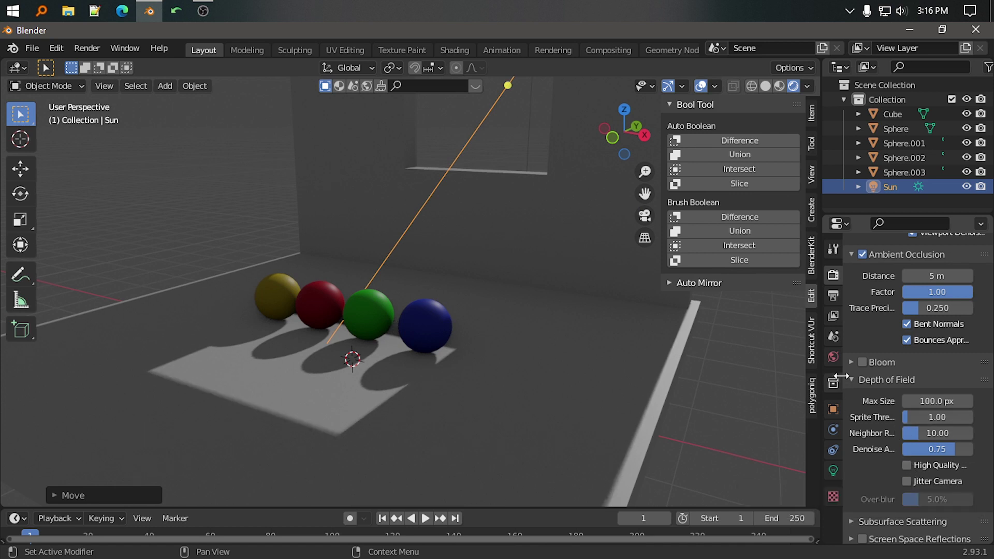
{"action": "left_click", "coordinate": [854, 377]}
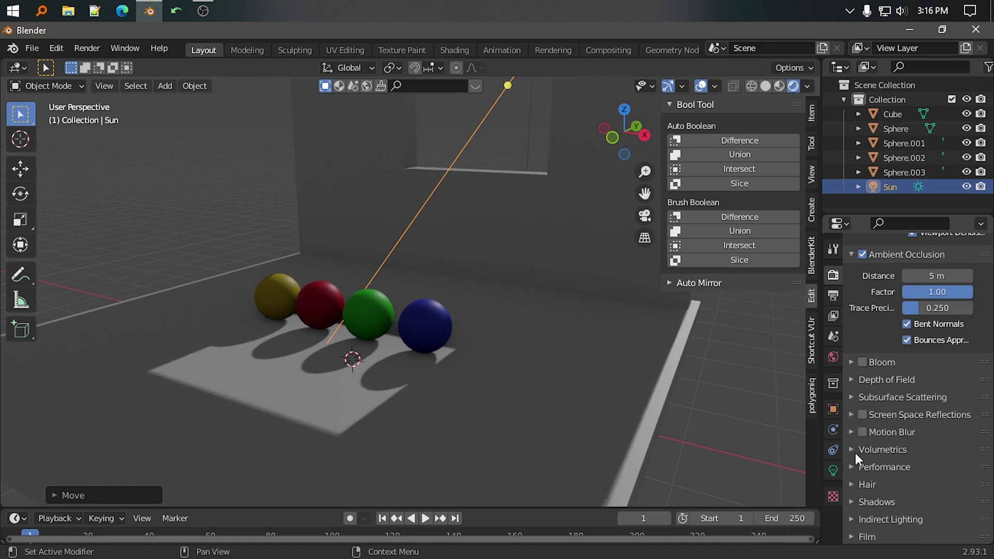
{"action": "left_click", "coordinate": [855, 503]}
{"action": "scroll", "coordinate": [880, 482], "scroll_direction": "down", "scroll_amount": 5}
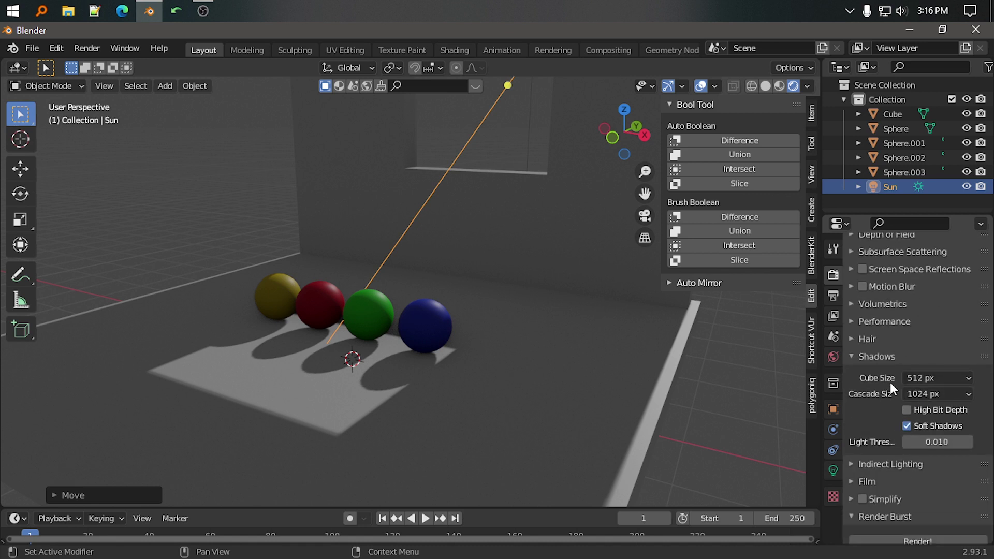
{"action": "left_click", "coordinate": [950, 377]}
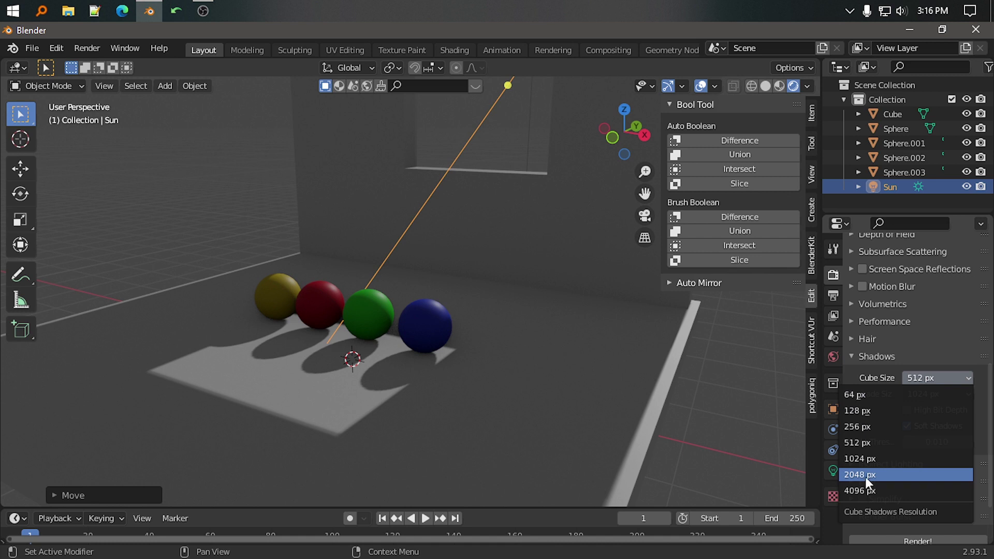
{"action": "left_click", "coordinate": [916, 377]}
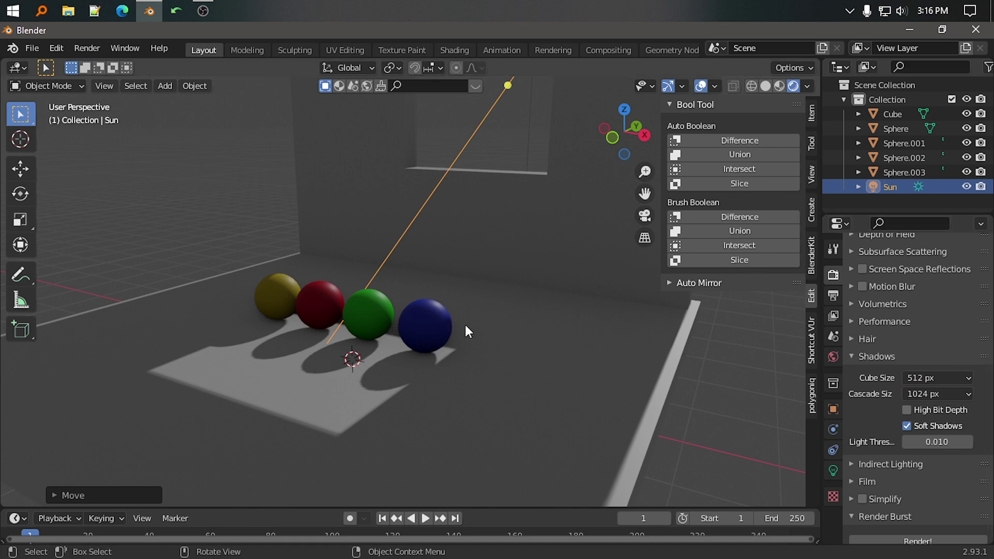
Orbit around the spheres and nudge the sun lamp slightly.
{"action": "scroll", "coordinate": [466, 328], "scroll_direction": "down", "scroll_amount": 3}
{"action": "mouse_move", "coordinate": [455, 324]}
{"action": "middle_mouse_down"}
{"action": "mouse_move", "coordinate": [484, 363]}
{"action": "mouse_move", "coordinate": [518, 363]}
{"action": "middle_mouse_up"}
{"action": "scroll", "coordinate": [532, 403], "scroll_direction": "up", "scroll_amount": 3}
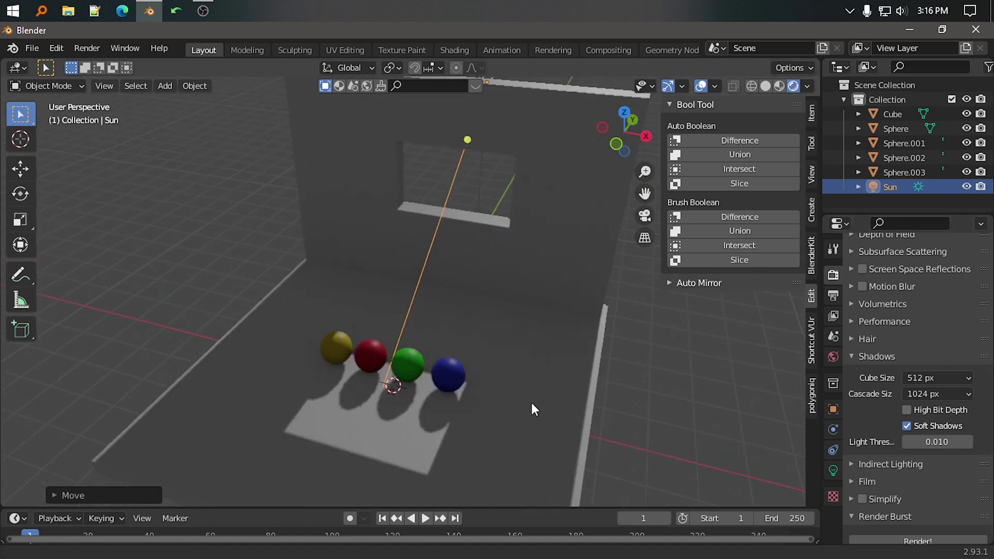
{"action": "scroll", "coordinate": [520, 390], "scroll_direction": "up", "scroll_amount": 2}
{"action": "scroll", "coordinate": [492, 339], "scroll_direction": "down", "scroll_amount": 3}
{"action": "mouse_move", "coordinate": [463, 318]}
{"action": "middle_mouse_down"}
{"action": "mouse_move", "coordinate": [477, 330]}
{"action": "mouse_move", "coordinate": [446, 291]}
{"action": "mouse_move", "coordinate": [399, 294]}
{"action": "mouse_move", "coordinate": [536, 210]}
{"action": "mouse_move", "coordinate": [498, 267]}
{"action": "mouse_move", "coordinate": [707, 341]}
{"action": "middle_mouse_up"}
{"action": "scroll", "coordinate": [471, 328], "scroll_direction": "up", "scroll_amount": 2}
{"action": "scroll", "coordinate": [446, 290], "scroll_direction": "down", "scroll_amount": 4}
{"action": "key", "text": "g"}
{"action": "left_click", "coordinate": [545, 198]}
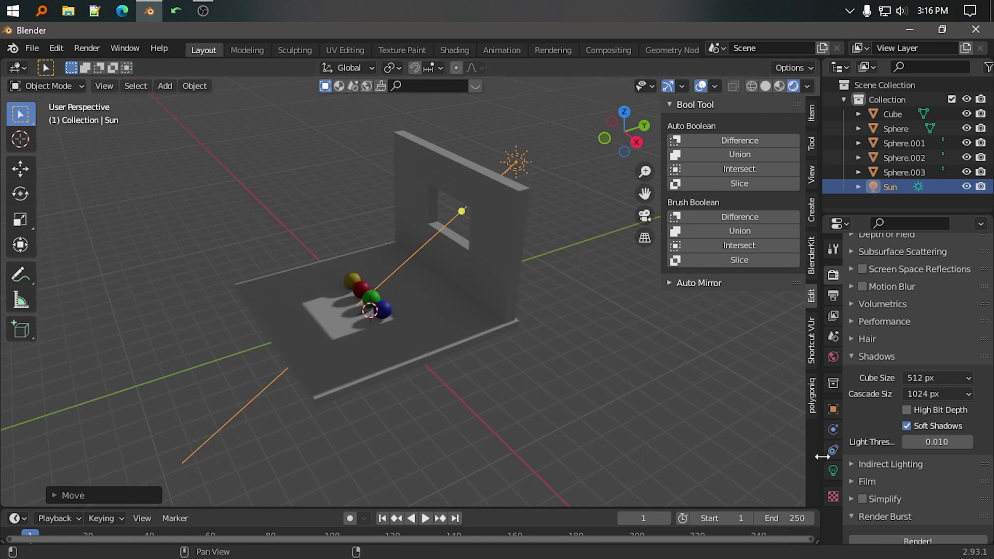
Set the sun's strength to 5.
{"action": "left_click", "coordinate": [833, 470]}
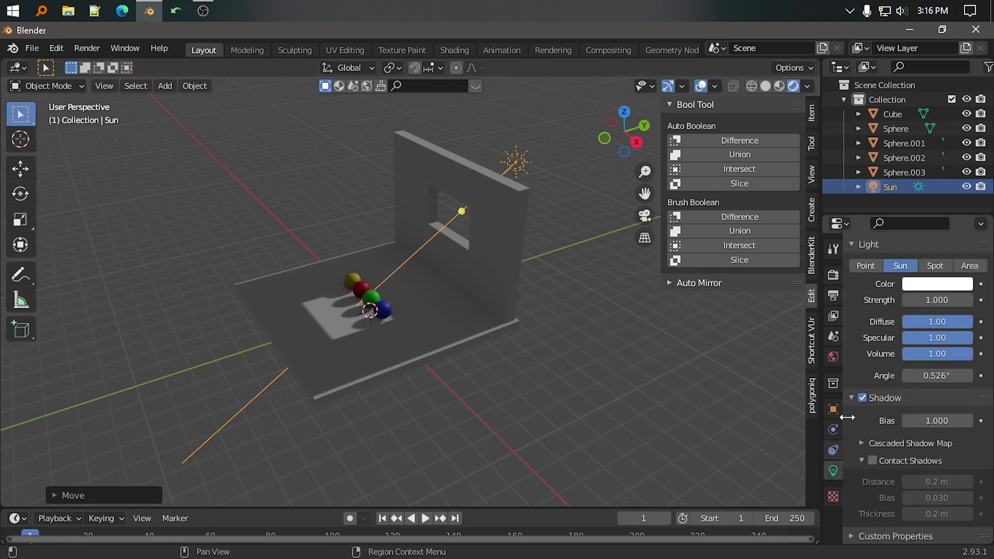
{"action": "left_click", "coordinate": [935, 300]}
{"action": "type", "text": "5.000"}
{"action": "key", "text": "Return"}
{"action": "middle_click_drag", "start_coordinate": [636, 290], "coordinate": [734, 287]}
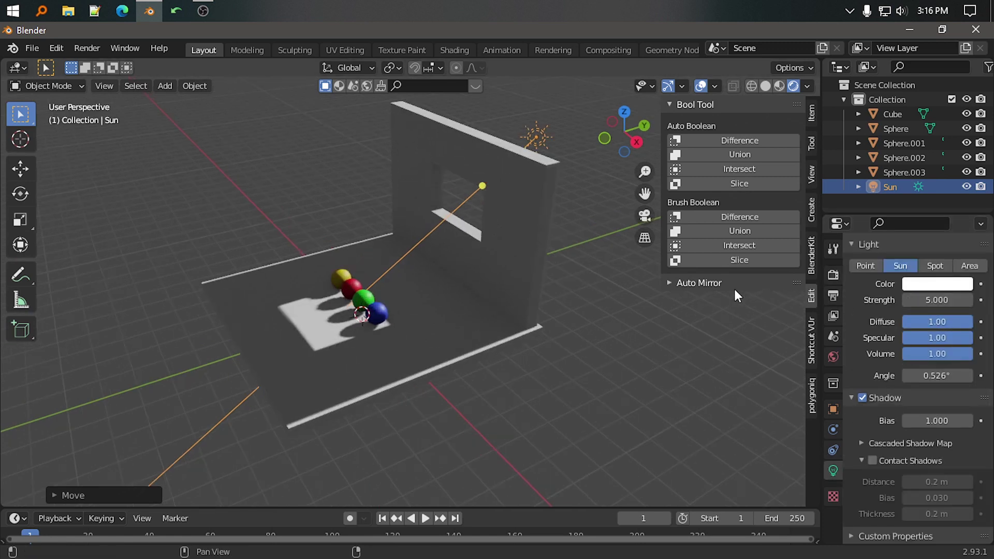
{"action": "mouse_move", "coordinate": [672, 284]}
{"action": "middle_mouse_down"}
{"action": "mouse_move", "coordinate": [588, 308]}
{"action": "mouse_move", "coordinate": [395, 309]}
{"action": "mouse_move", "coordinate": [465, 301]}
{"action": "mouse_move", "coordinate": [498, 312]}
{"action": "middle_mouse_up"}
{"action": "scroll", "coordinate": [395, 309], "scroll_direction": "up", "scroll_amount": 2}
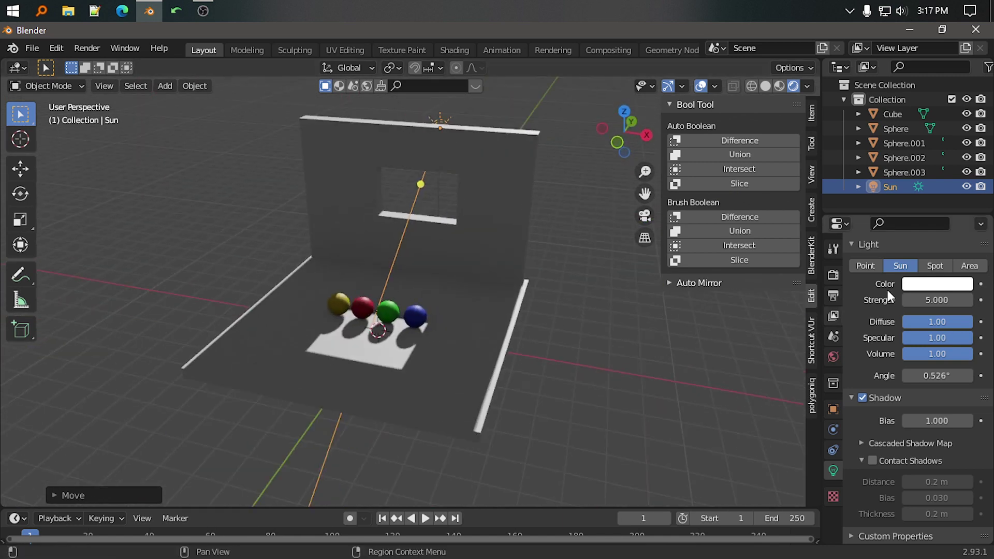
Try Point, Spot and Area types on the lamp, returning it to Sun.
{"action": "left_click", "coordinate": [870, 266]}
{"action": "left_click", "coordinate": [903, 268]}
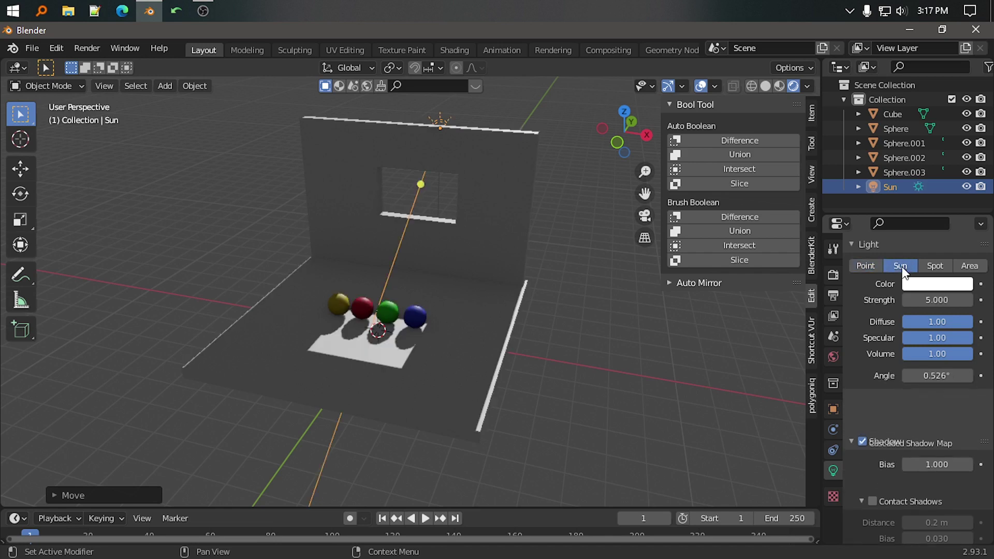
{"action": "left_click", "coordinate": [935, 266]}
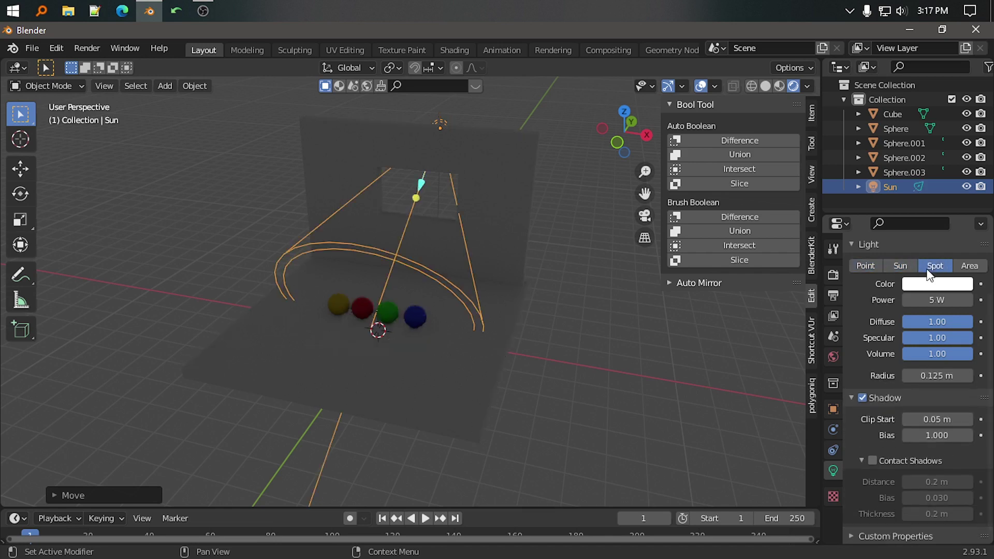
{"action": "left_click", "coordinate": [969, 266]}
{"action": "left_click", "coordinate": [902, 266]}
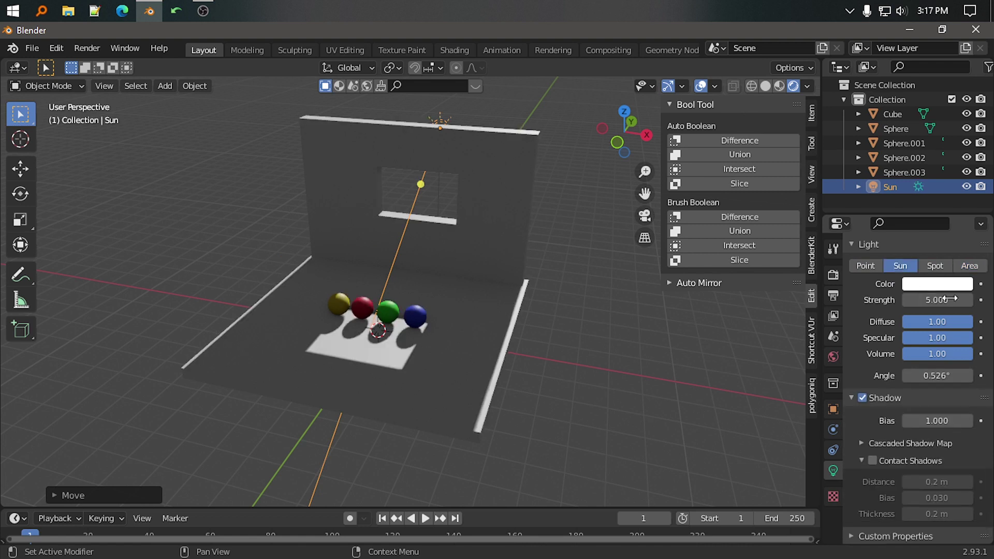
{"action": "scroll", "coordinate": [648, 321], "scroll_direction": "up", "scroll_amount": 2}
{"action": "scroll", "coordinate": [578, 368], "scroll_direction": "up", "scroll_amount": 1}
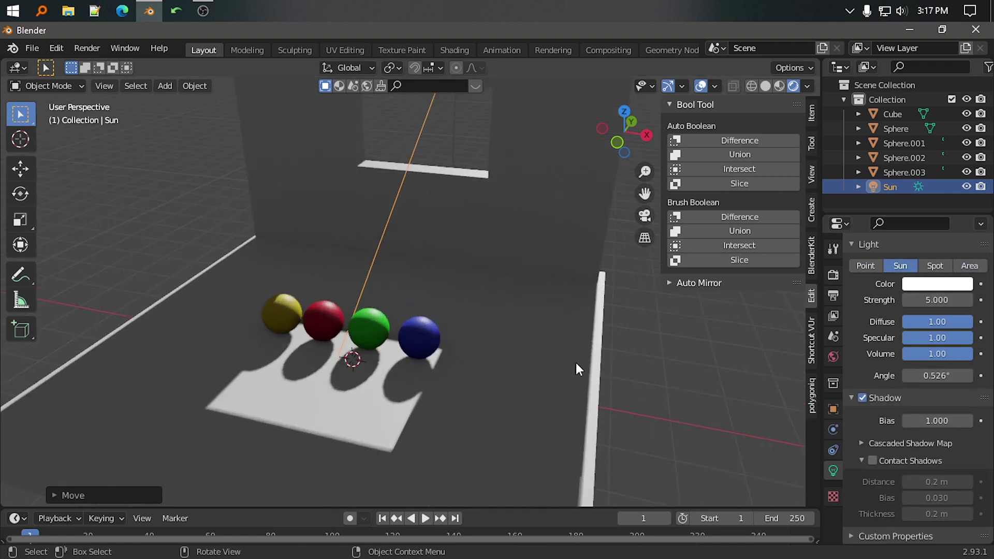
{"action": "scroll", "coordinate": [579, 360], "scroll_direction": "down", "scroll_amount": 1}
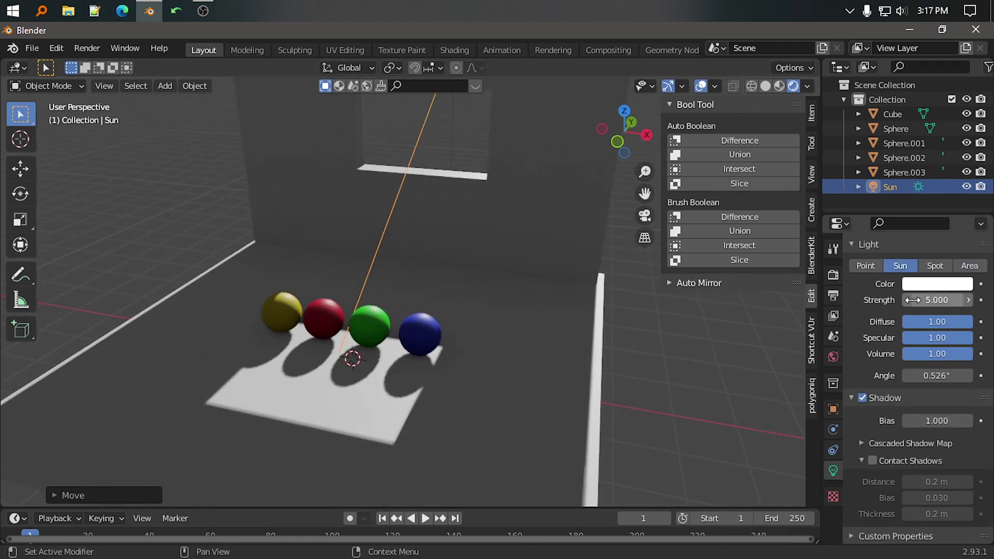
{"action": "left_click", "coordinate": [935, 267]}
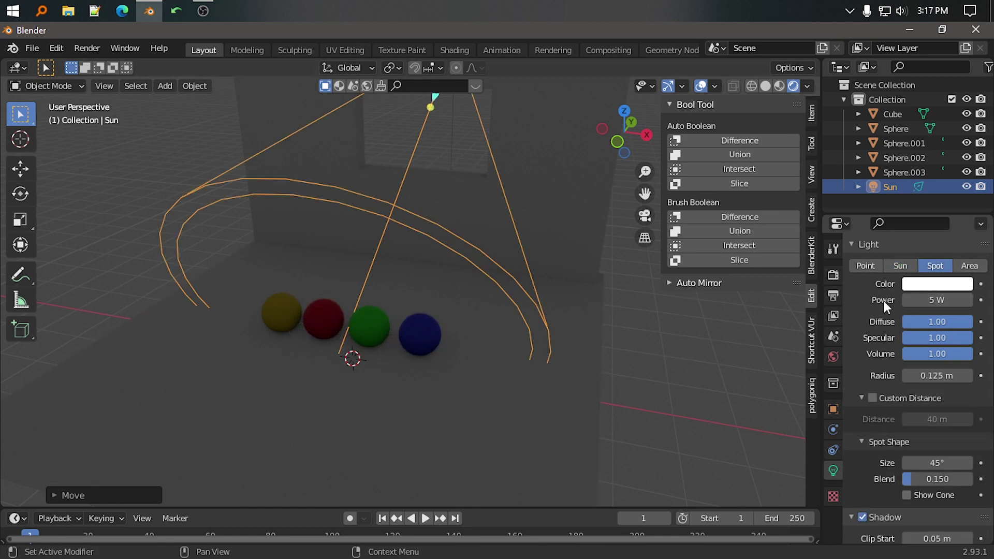
{"action": "middle_click_drag", "start_coordinate": [530, 311], "coordinate": [545, 337]}
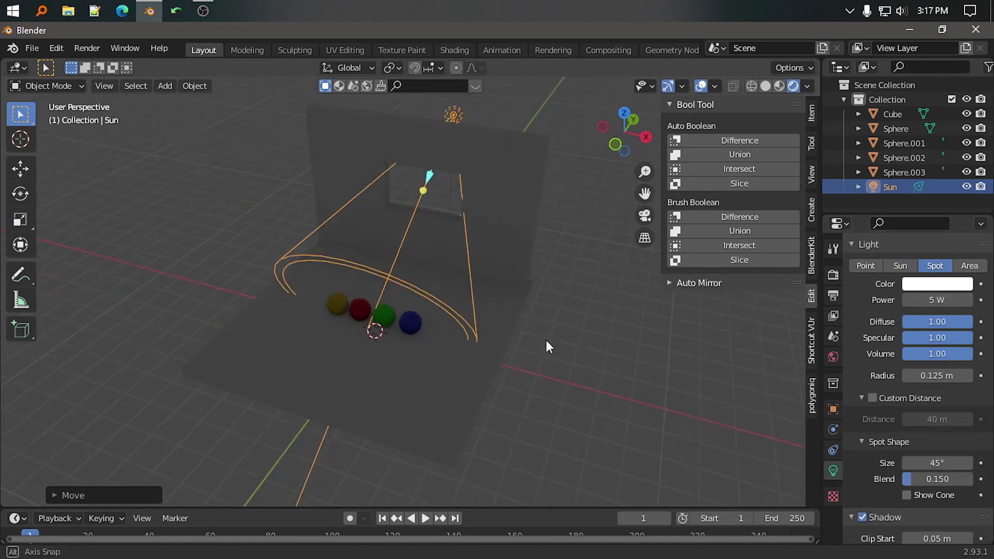
{"action": "left_click", "coordinate": [901, 266]}
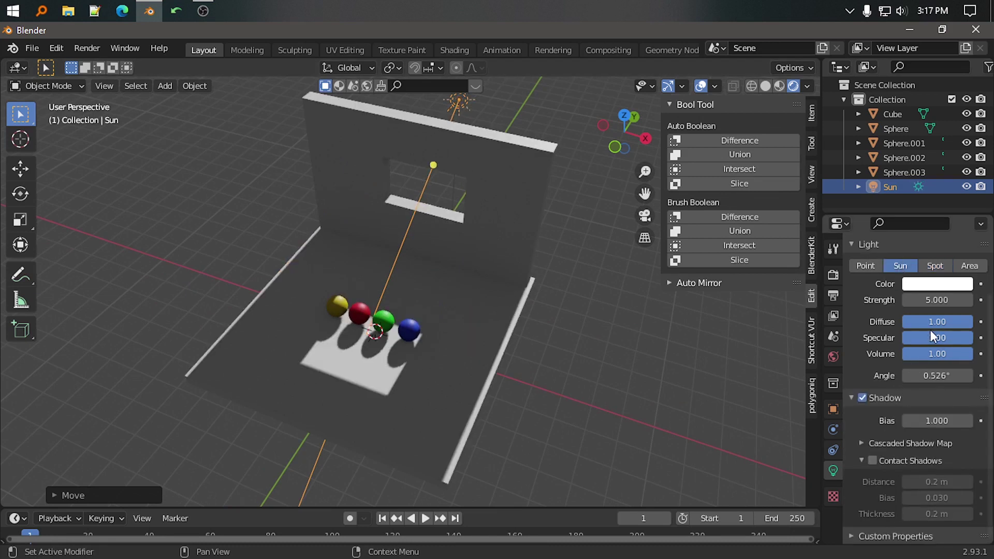
Collapse the shadow settings and delete the Sun light.
{"action": "left_click", "coordinate": [870, 398]}
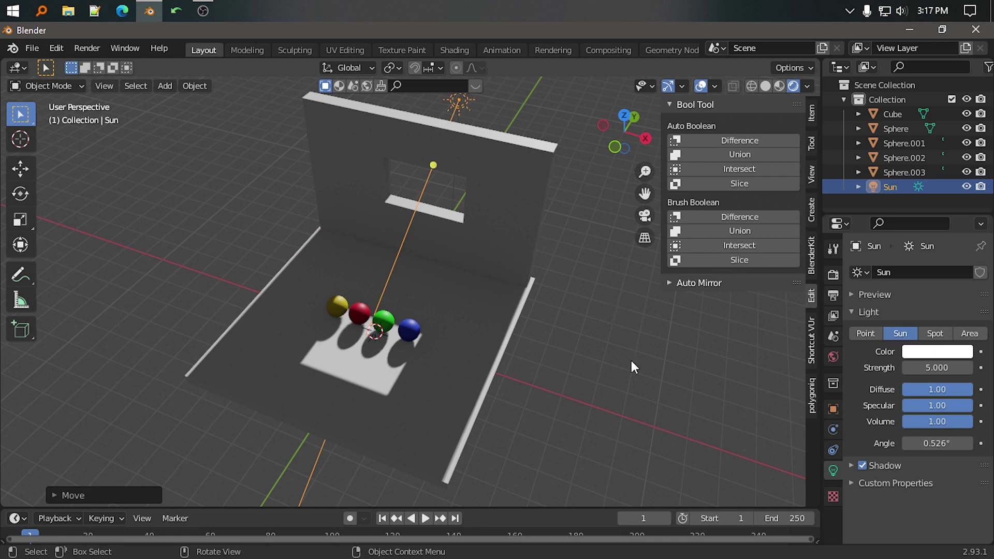
{"action": "mouse_move", "coordinate": [634, 367]}
{"action": "middle_mouse_down"}
{"action": "mouse_move", "coordinate": [674, 375]}
{"action": "mouse_move", "coordinate": [648, 373]}
{"action": "mouse_move", "coordinate": [659, 350]}
{"action": "mouse_move", "coordinate": [632, 355]}
{"action": "mouse_move", "coordinate": [651, 387]}
{"action": "middle_mouse_up"}
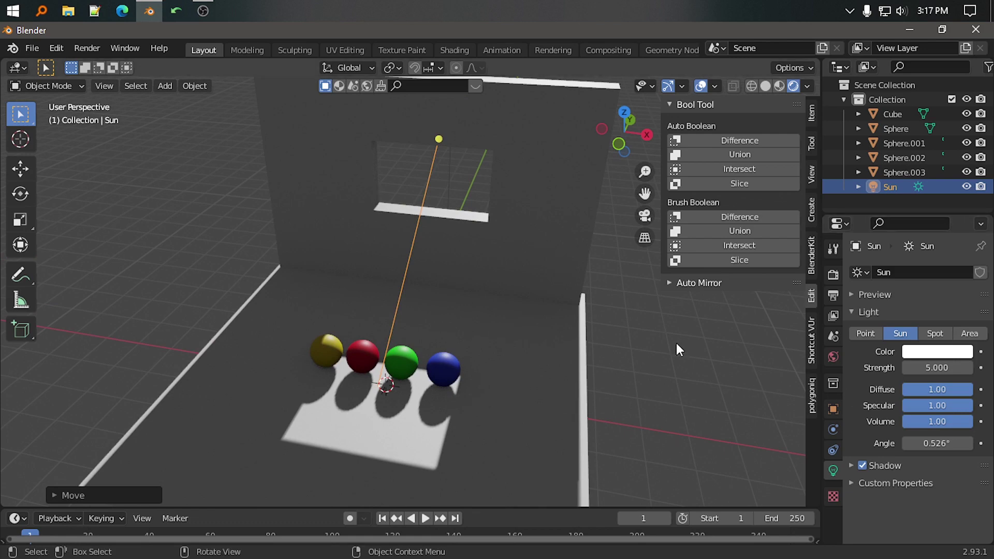
{"action": "mouse_move", "coordinate": [788, 335]}
{"action": "middle_mouse_down"}
{"action": "mouse_move", "coordinate": [676, 349]}
{"action": "mouse_move", "coordinate": [555, 248]}
{"action": "middle_mouse_up"}
{"action": "key", "text": "x"}
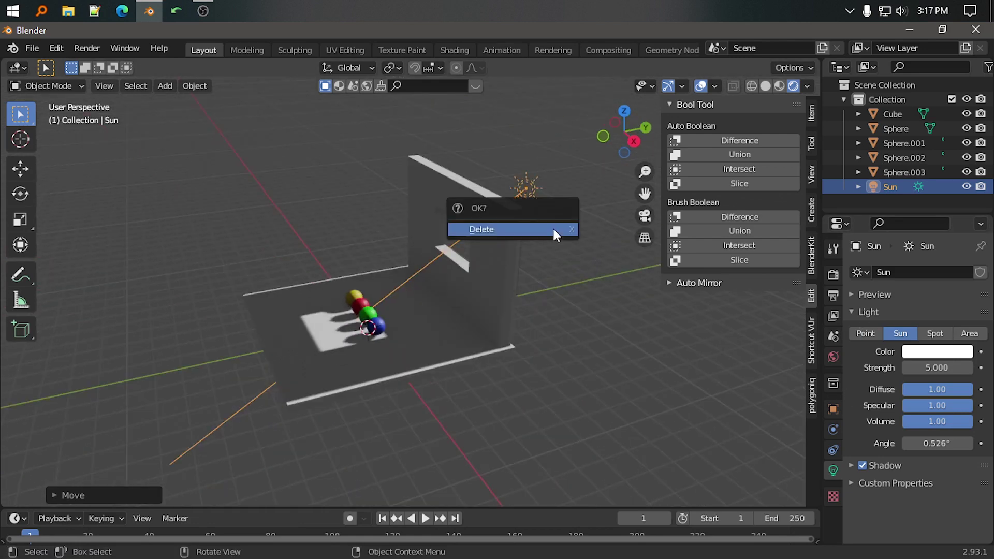
{"action": "left_click", "coordinate": [553, 228]}
{"action": "key", "text": "shift+a"}
{"action": "mouse_move", "coordinate": [404, 283]}
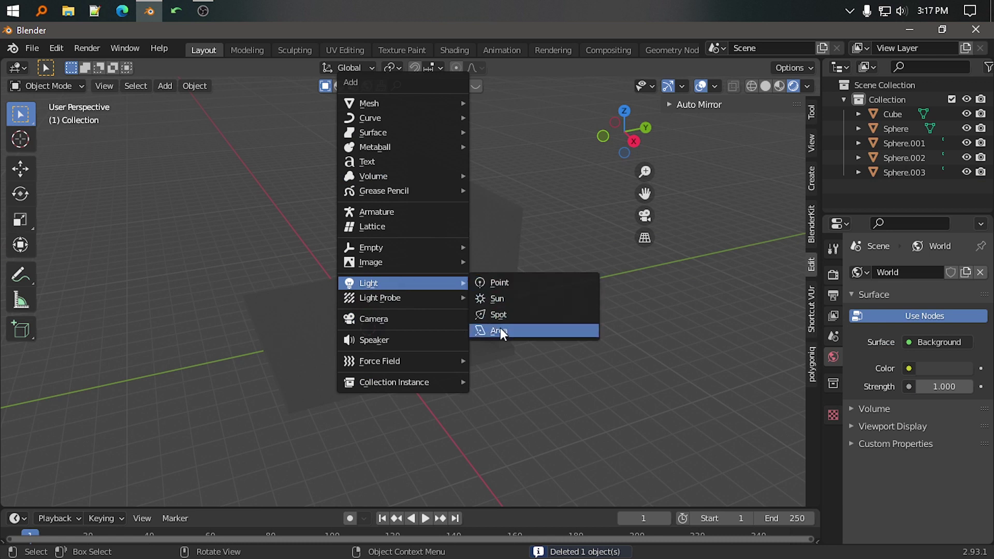
Add a Spot light, raise it above the spheres and stretch its cone vertically.
{"action": "left_click", "coordinate": [509, 312]}
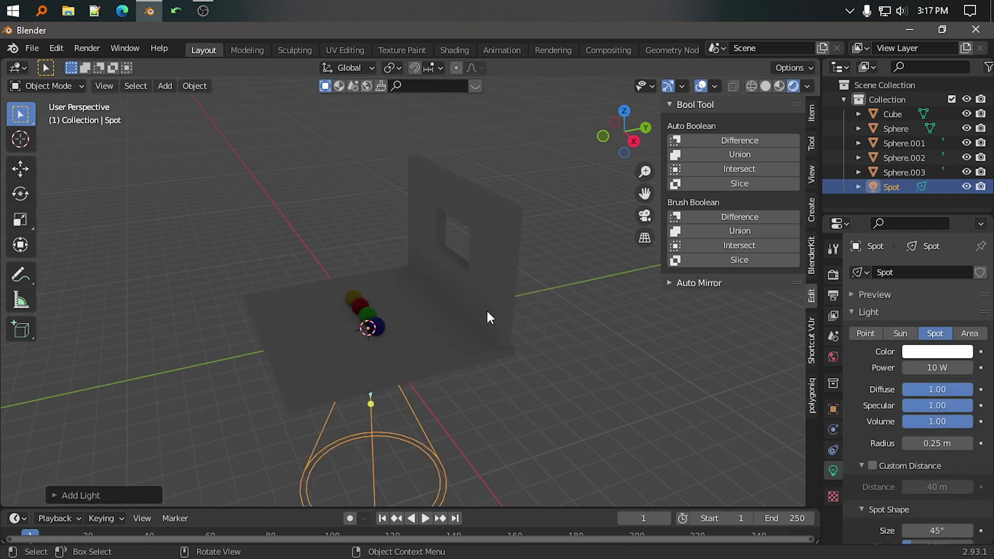
{"action": "key", "text": "g"}
{"action": "key", "text": "z"}
{"action": "left_click", "coordinate": [434, 496]}
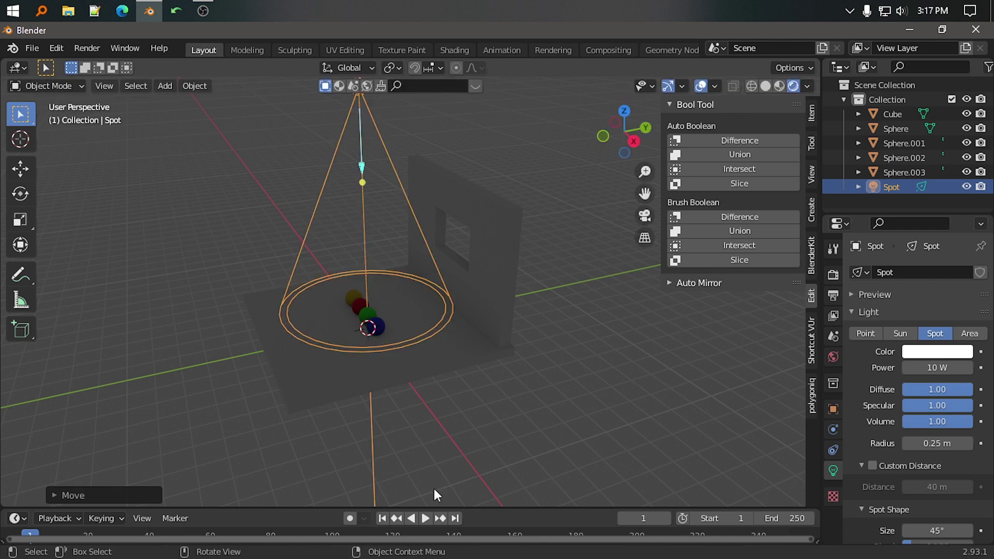
{"action": "key", "text": "s"}
{"action": "left_click", "coordinate": [471, 283]}
{"action": "key", "text": "g"}
{"action": "key", "text": "z"}
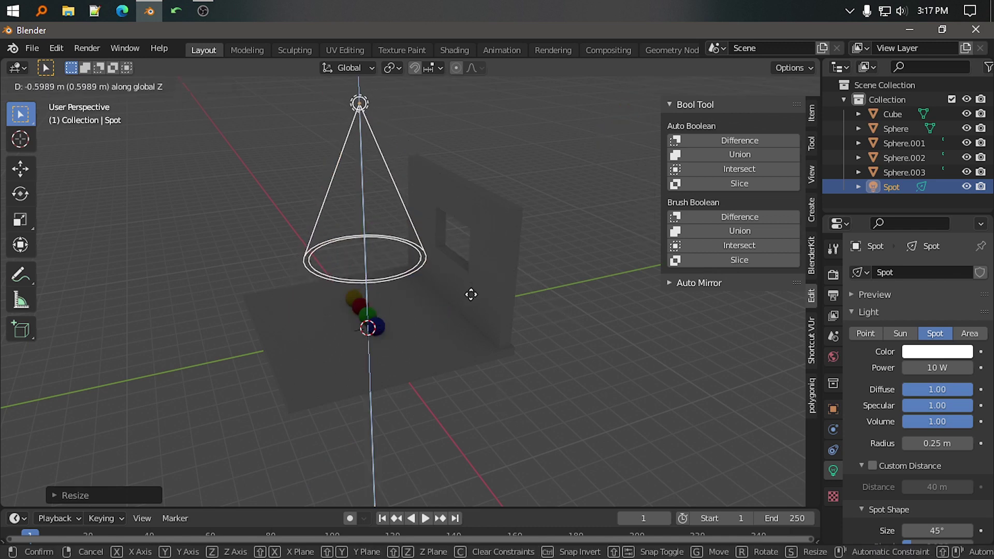
{"action": "left_click", "coordinate": [481, 309]}
{"action": "key", "text": "s"}
{"action": "key", "text": "z"}
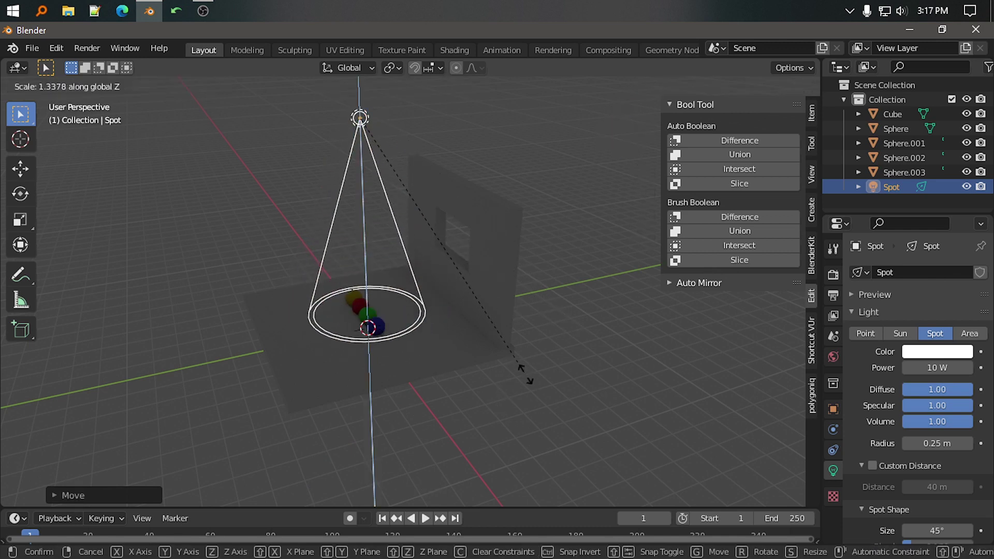
{"action": "left_click", "coordinate": [534, 382]}
Set the Spot light's power to 500 W.
{"action": "scroll", "coordinate": [536, 381], "scroll_direction": "up", "scroll_amount": 2}
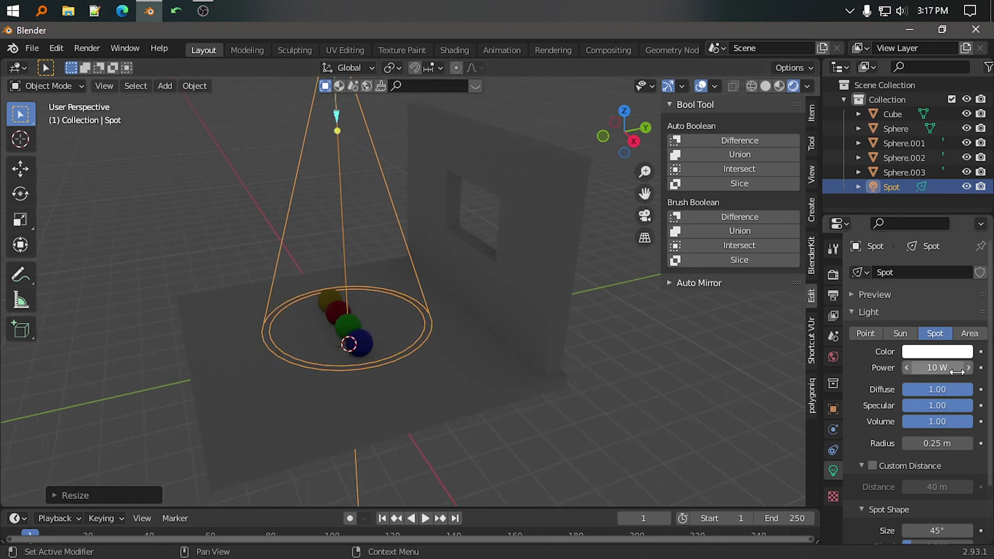
{"action": "left_click", "coordinate": [940, 353]}
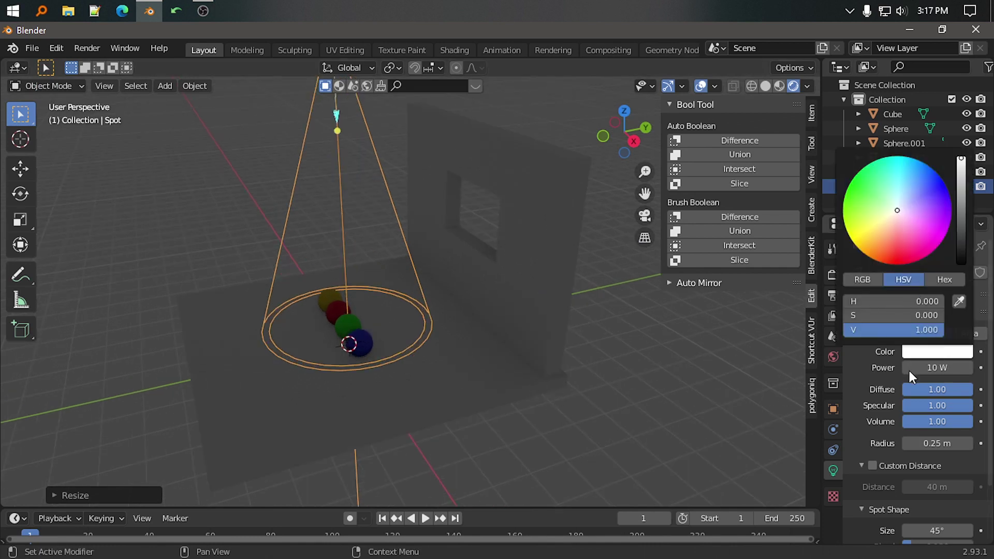
{"action": "left_click", "coordinate": [939, 369]}
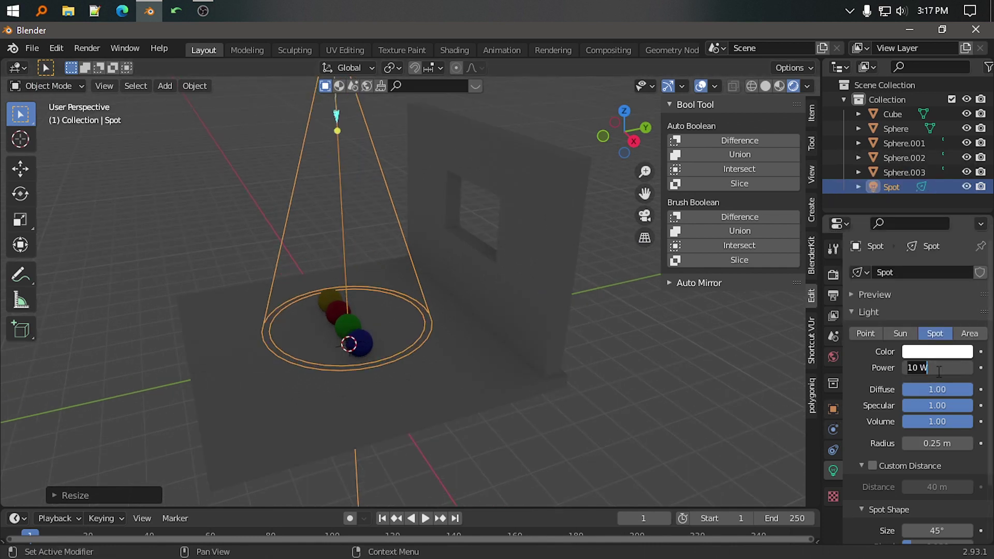
{"action": "type", "text": "50"}
{"action": "key", "text": "Return"}
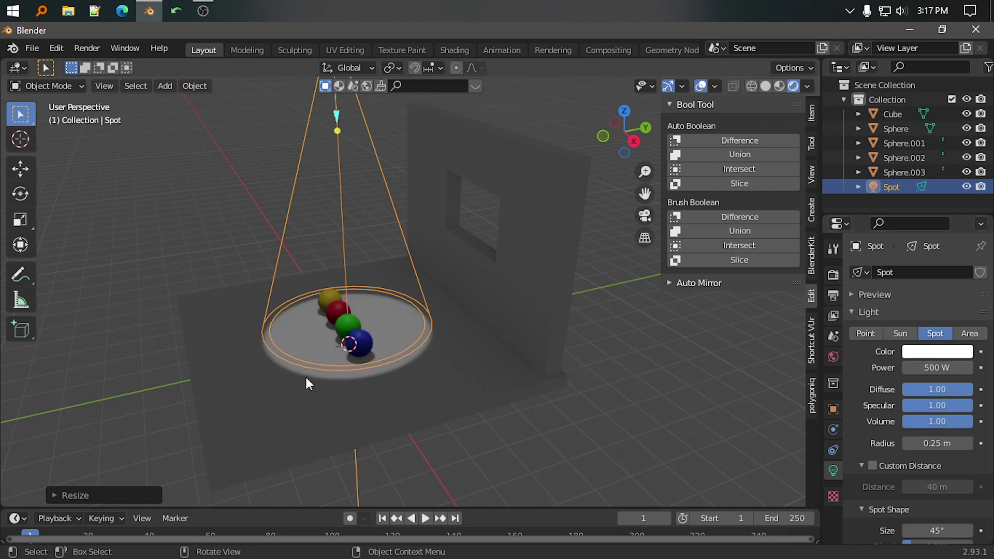
In right side view, move the Spot light off to the side.
{"action": "scroll", "coordinate": [391, 328], "scroll_direction": "down", "scroll_amount": 5}
{"action": "key", "text": "KP_3"}
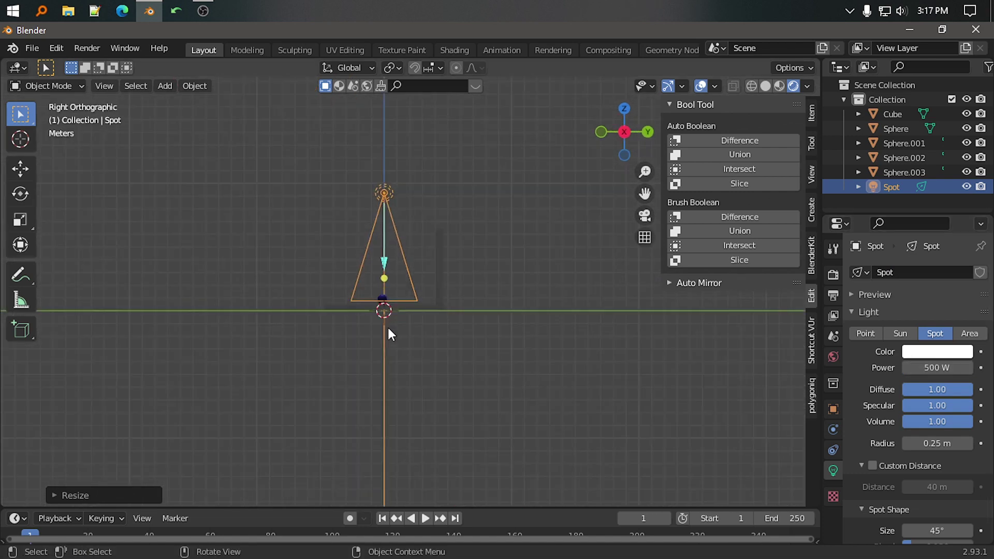
{"action": "scroll", "coordinate": [427, 265], "scroll_direction": "up", "scroll_amount": 2}
{"action": "middle_click_drag", "start_coordinate": [421, 247], "coordinate": [508, 305], "text": "shift"}
{"action": "key", "text": "g"}
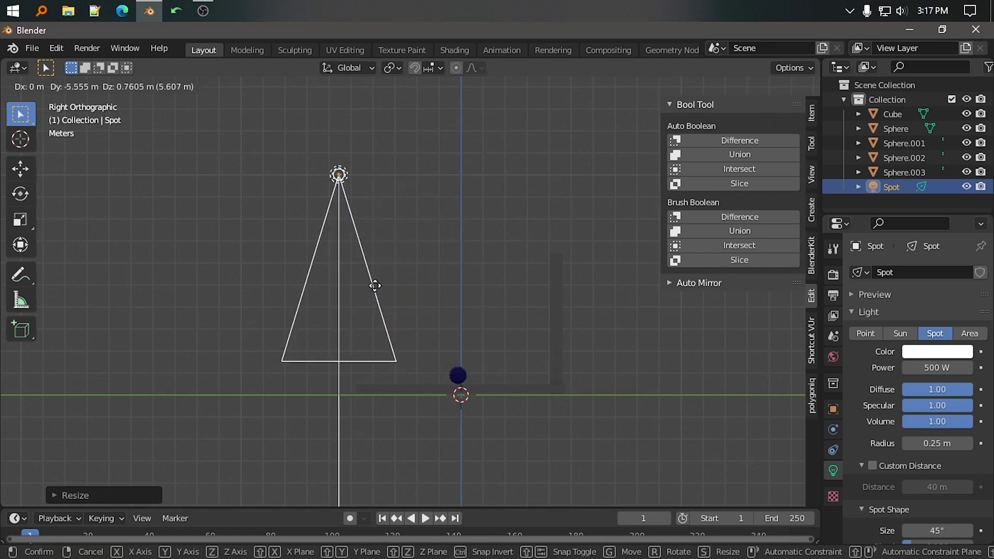
{"action": "left_click", "coordinate": [362, 293]}
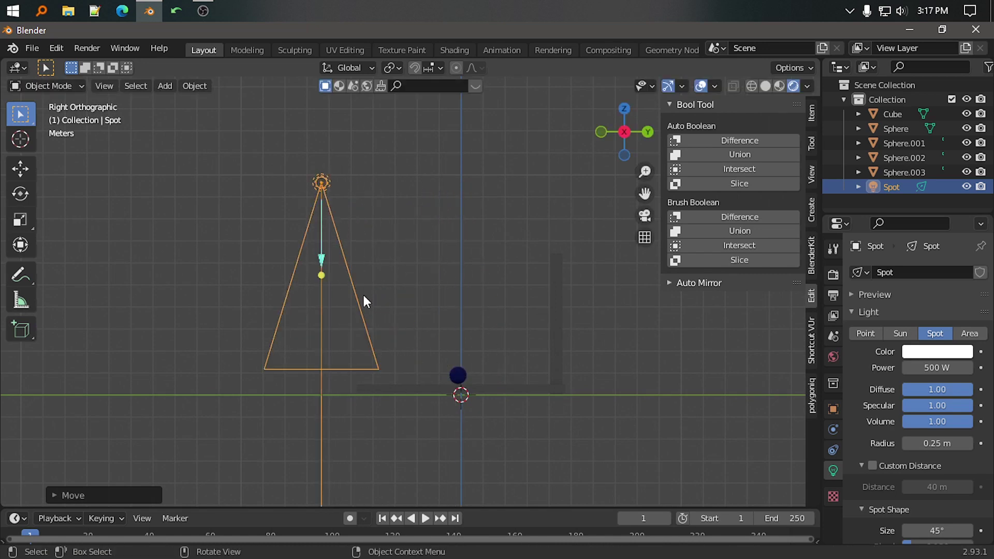
Aim the Spot light's cone at the spheres.
{"action": "key", "text": "KP_1"}
{"action": "mouse_move", "coordinate": [363, 294]}
{"action": "middle_mouse_down"}
{"action": "mouse_move", "coordinate": [412, 348]}
{"action": "mouse_move", "coordinate": [321, 377]}
{"action": "mouse_move", "coordinate": [306, 291]}
{"action": "middle_mouse_up"}
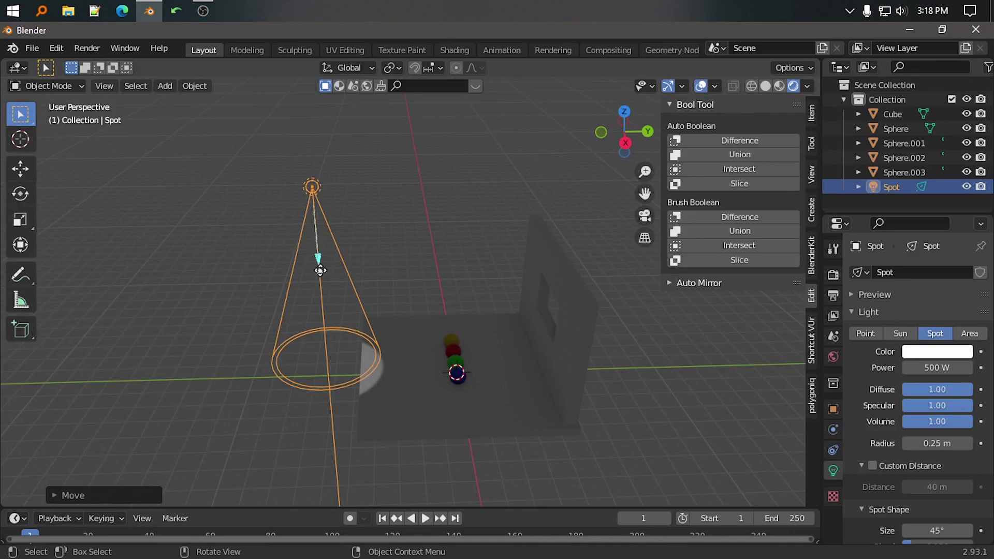
{"action": "mouse_move", "coordinate": [334, 277]}
{"action": "left_mouse_down"}
{"action": "mouse_move", "coordinate": [462, 362]}
{"action": "mouse_move", "coordinate": [455, 353]}
{"action": "left_mouse_up"}
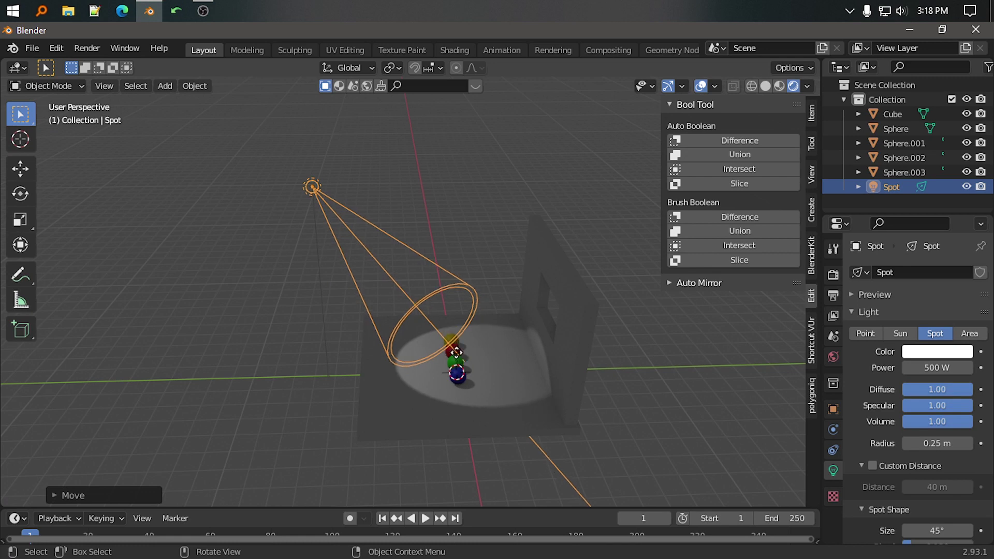
{"action": "middle_click_drag", "start_coordinate": [457, 350], "coordinate": [557, 362]}
{"action": "scroll", "coordinate": [557, 362], "scroll_direction": "up", "scroll_amount": 2}
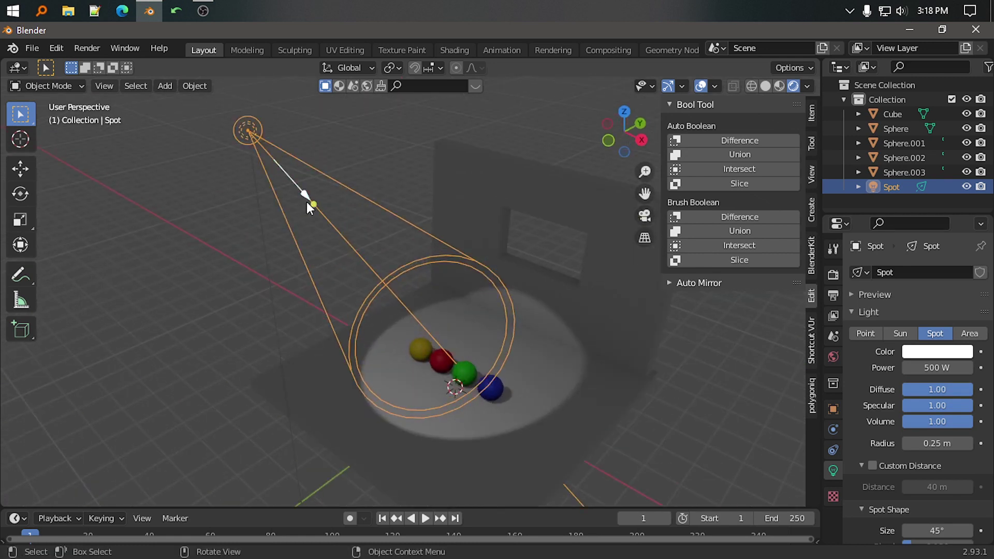
{"action": "mouse_move", "coordinate": [309, 208]}
{"action": "left_mouse_down"}
{"action": "mouse_move", "coordinate": [399, 240]}
{"action": "mouse_move", "coordinate": [255, 189]}
{"action": "mouse_move", "coordinate": [368, 236]}
{"action": "mouse_move", "coordinate": [257, 193]}
{"action": "mouse_move", "coordinate": [308, 195]}
{"action": "mouse_move", "coordinate": [351, 235]}
{"action": "mouse_move", "coordinate": [321, 255]}
{"action": "mouse_move", "coordinate": [328, 235]}
{"action": "mouse_move", "coordinate": [335, 242]}
{"action": "left_mouse_up"}
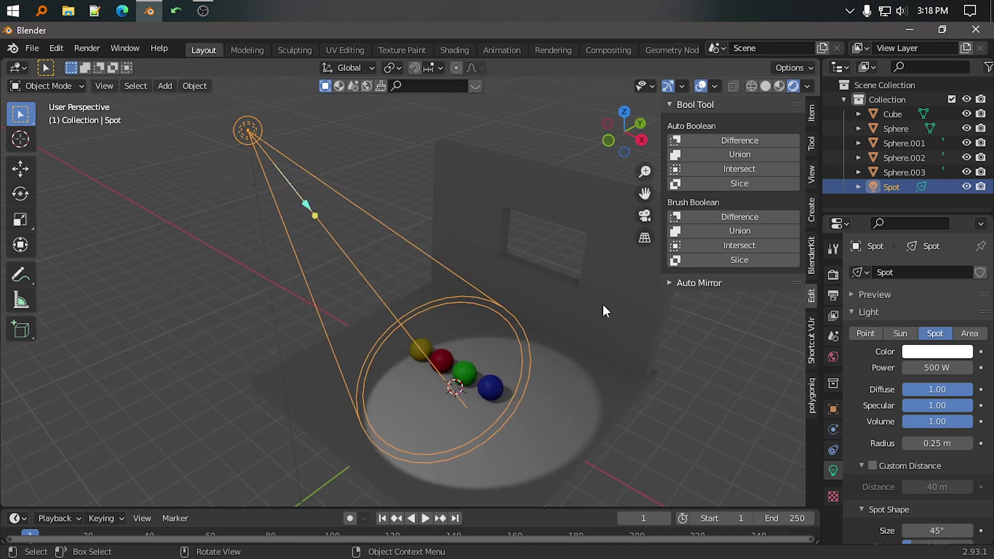
Soften the spotlight edge with a blend of 0.584.
{"action": "scroll", "coordinate": [928, 449], "scroll_direction": "down", "scroll_amount": 3}
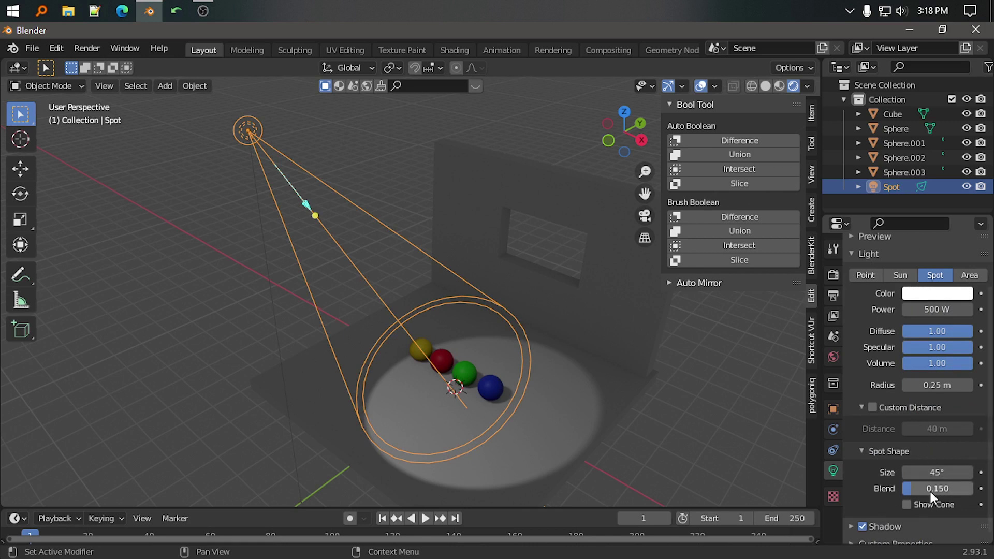
{"action": "mouse_move", "coordinate": [931, 491]}
{"action": "left_mouse_down"}
{"action": "mouse_move", "coordinate": [948, 489]}
{"action": "mouse_move", "coordinate": [939, 489]}
{"action": "mouse_move", "coordinate": [955, 472]}
{"action": "mouse_move", "coordinate": [944, 472]}
{"action": "left_mouse_up"}
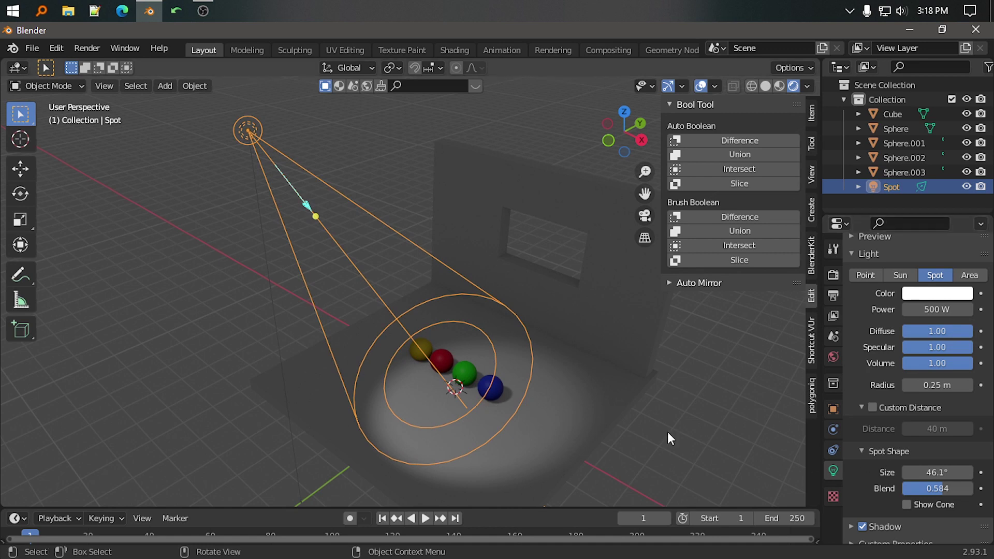
{"action": "scroll", "coordinate": [445, 368], "scroll_direction": "down", "scroll_amount": 5}
Replace the spot light with a new area light and raise it vertically.
{"action": "key", "text": "x"}
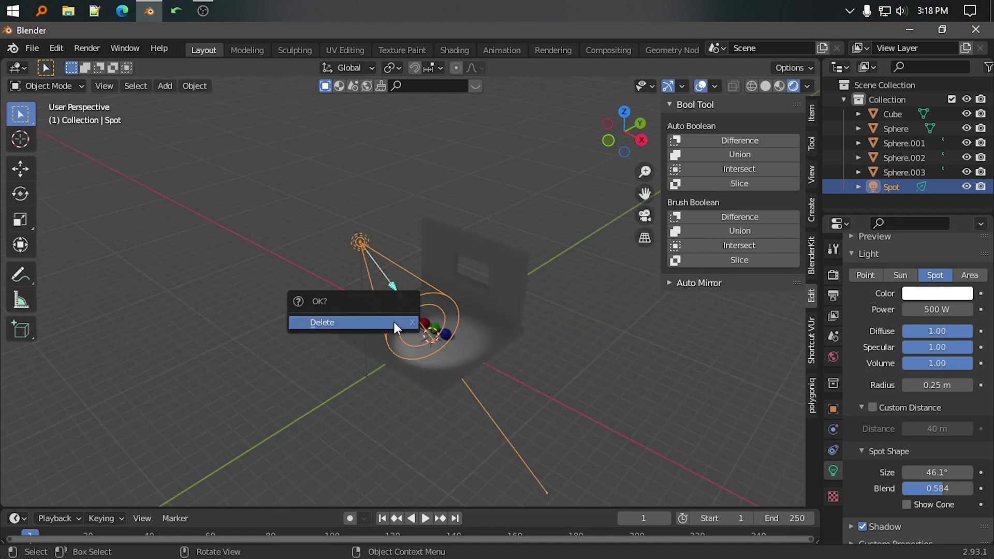
{"action": "left_click", "coordinate": [394, 320]}
{"action": "middle_click_drag", "start_coordinate": [481, 357], "coordinate": [463, 357]}
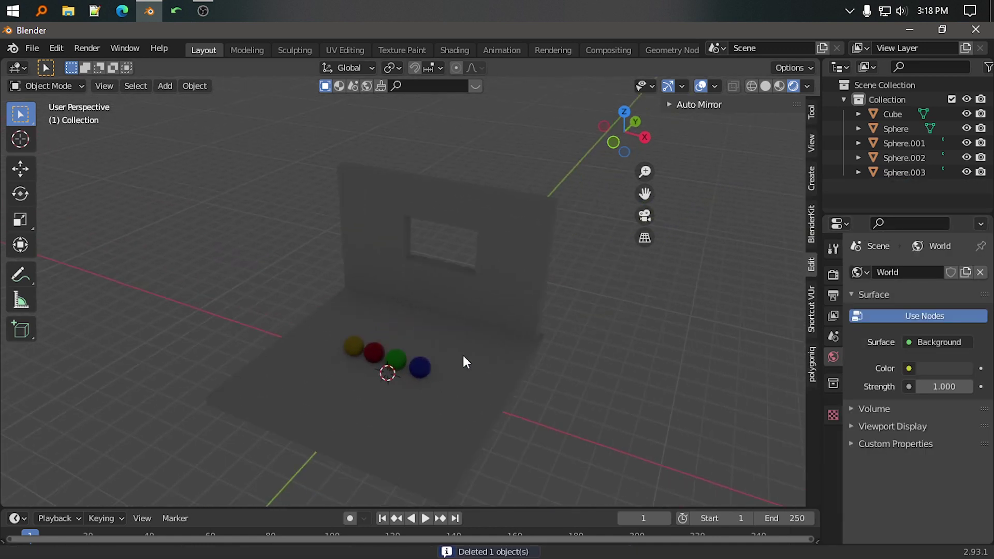
{"action": "key", "text": "shift+a"}
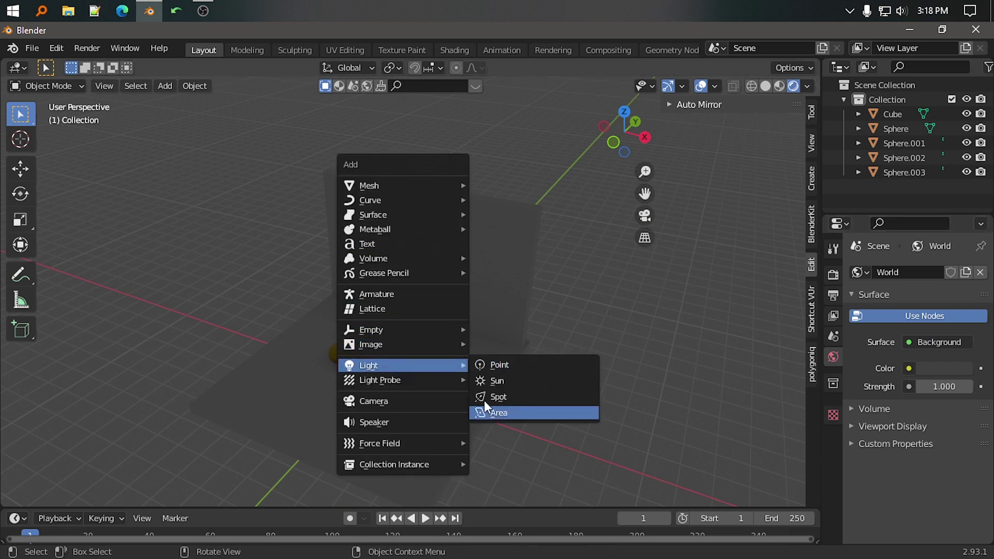
{"action": "left_click", "coordinate": [494, 412]}
{"action": "key", "text": "g"}
{"action": "key", "text": "z"}
{"action": "left_click", "coordinate": [437, 288]}
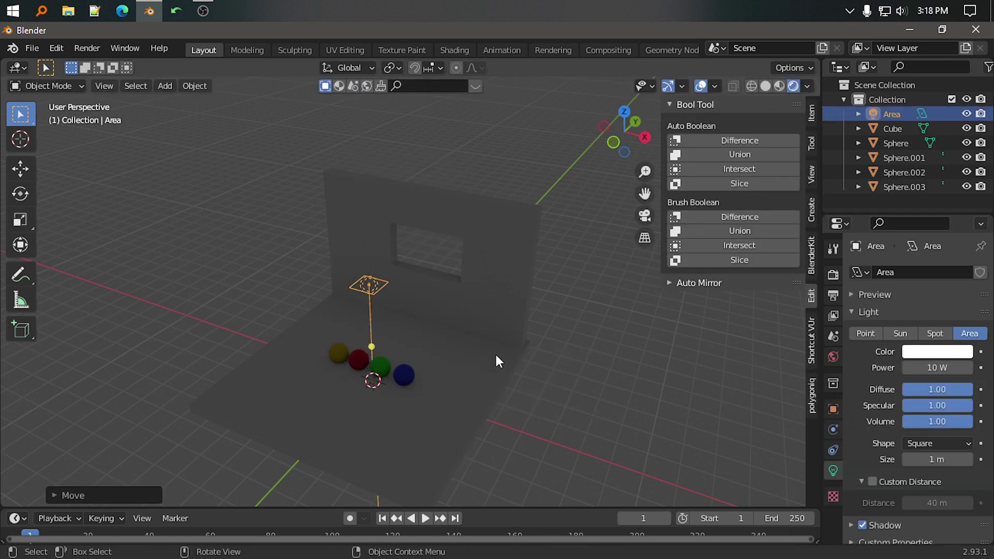
Enlarge the area light, abandoning an extra stretch along X.
{"action": "mouse_move", "coordinate": [495, 357]}
{"action": "middle_mouse_down"}
{"action": "mouse_move", "coordinate": [464, 289]}
{"action": "mouse_move", "coordinate": [451, 329]}
{"action": "mouse_move", "coordinate": [477, 343]}
{"action": "mouse_move", "coordinate": [433, 321]}
{"action": "middle_mouse_up"}
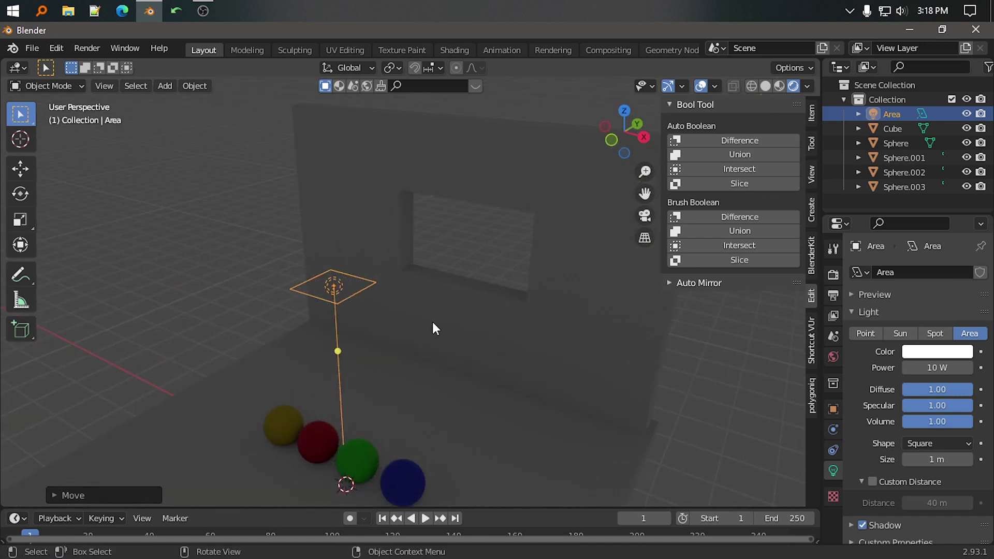
{"action": "key", "text": "s"}
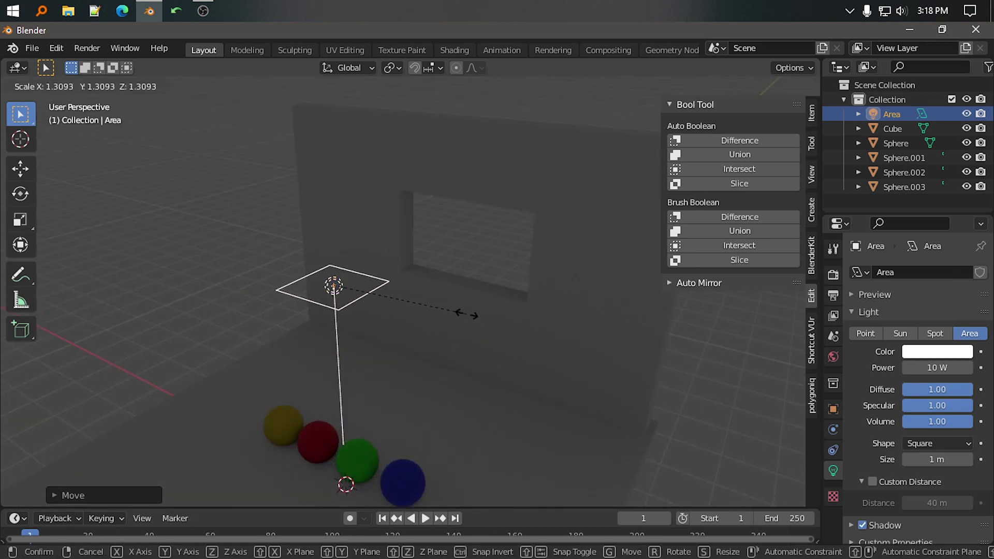
{"action": "left_click", "coordinate": [540, 364]}
{"action": "key", "text": "s"}
{"action": "key", "text": "x"}
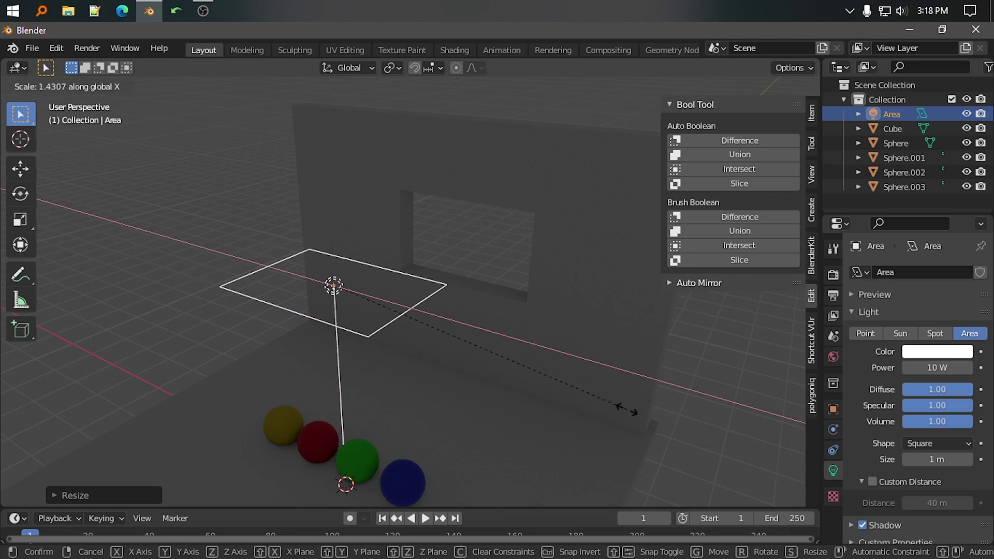
{"action": "key", "text": "Escape"}
Set the area light's power to 200 W.
{"action": "double_click", "coordinate": [950, 369]}
{"action": "type", "text": "500"}
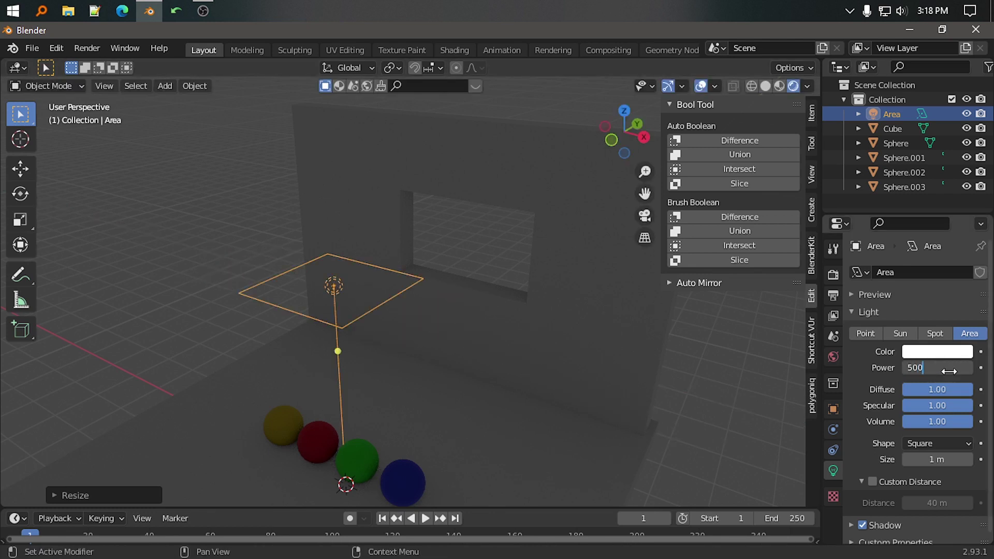
{"action": "key", "text": "Return"}
{"action": "double_click", "coordinate": [938, 369]}
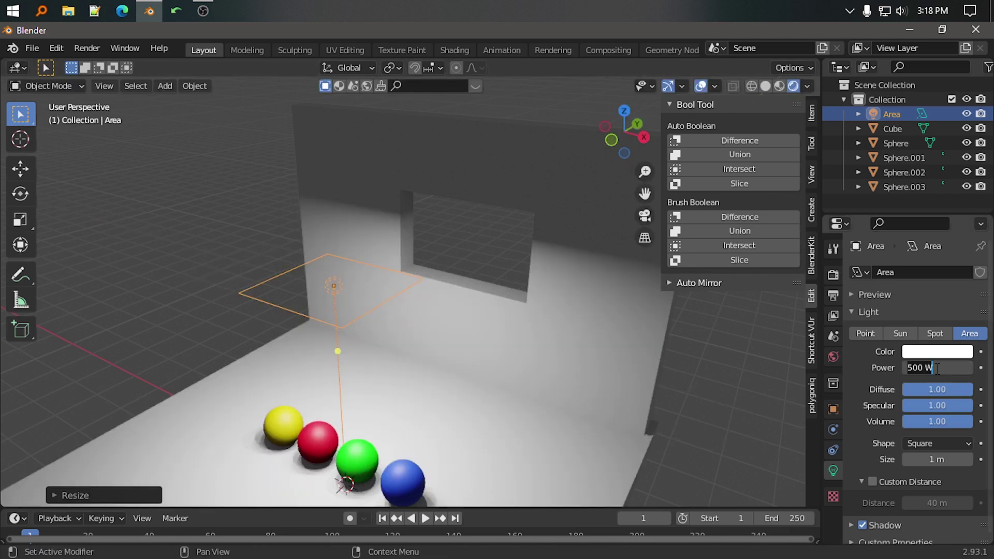
{"action": "type", "text": "200"}
{"action": "key", "text": "Return"}
Raise the area light higher above the spheres along Z.
{"action": "key", "text": "g"}
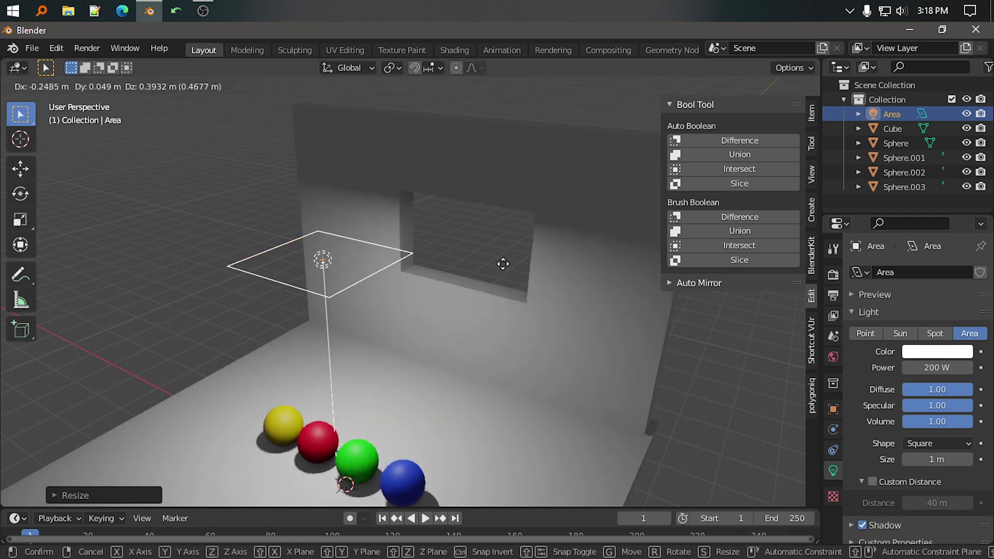
{"action": "key", "text": "z"}
{"action": "left_click", "coordinate": [504, 213]}
{"action": "scroll", "coordinate": [483, 319], "scroll_direction": "down", "scroll_amount": 3}
{"action": "mouse_move", "coordinate": [483, 319]}
{"action": "middle_mouse_down"}
{"action": "mouse_move", "coordinate": [309, 275]}
{"action": "mouse_move", "coordinate": [487, 306]}
{"action": "mouse_move", "coordinate": [497, 326]}
{"action": "mouse_move", "coordinate": [481, 254]}
{"action": "middle_mouse_up"}
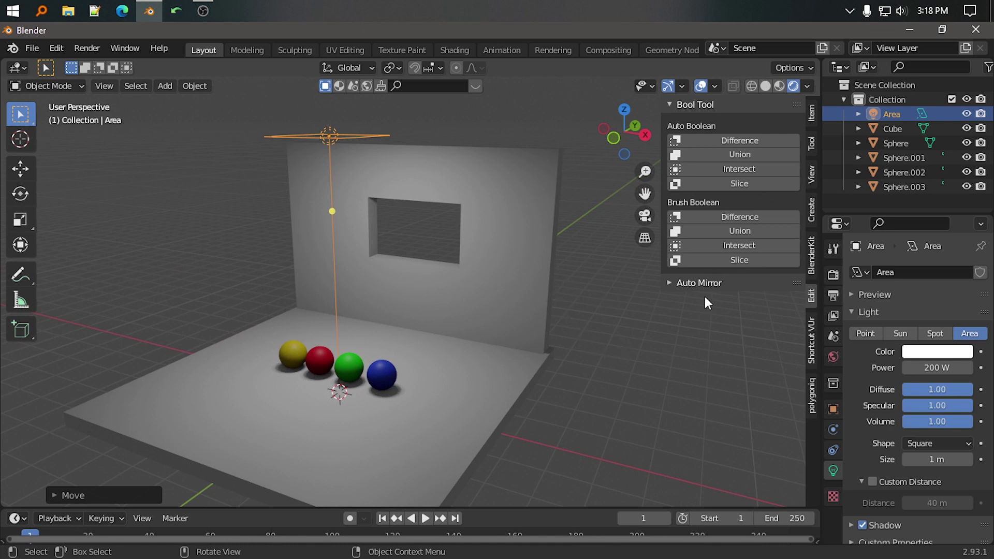
Change the render engine to Cycles, deselect, then reselect the area light.
{"action": "left_click", "coordinate": [832, 274]}
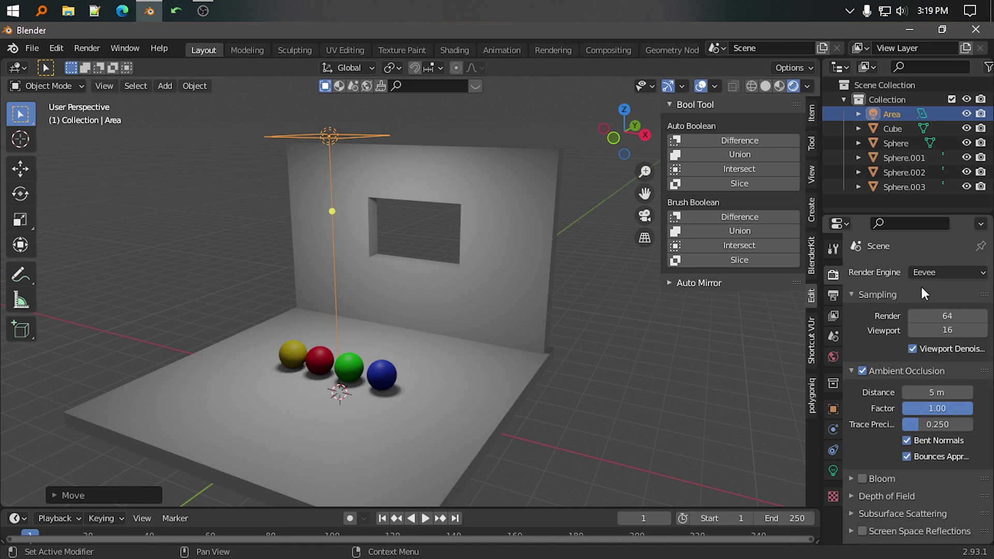
{"action": "left_click", "coordinate": [933, 272]}
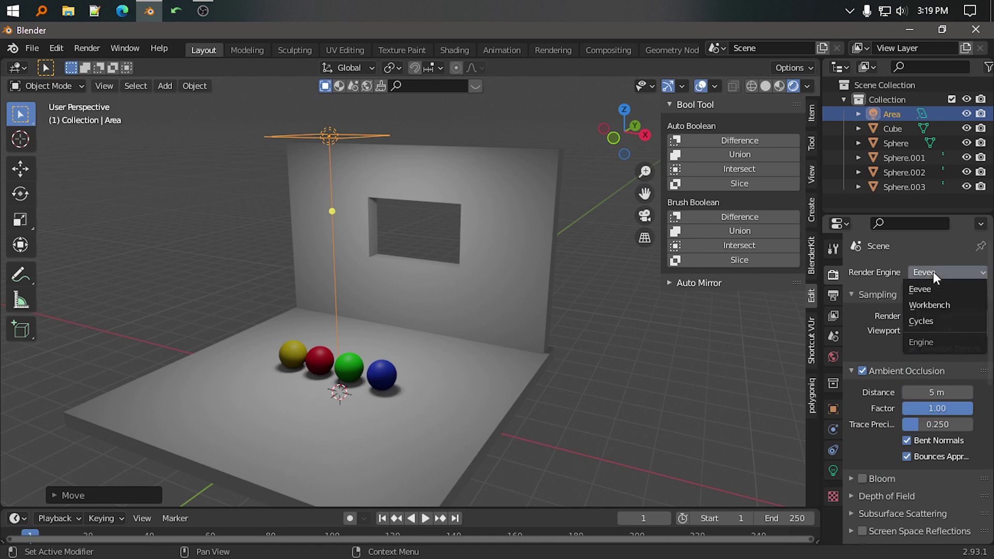
{"action": "left_click", "coordinate": [930, 318]}
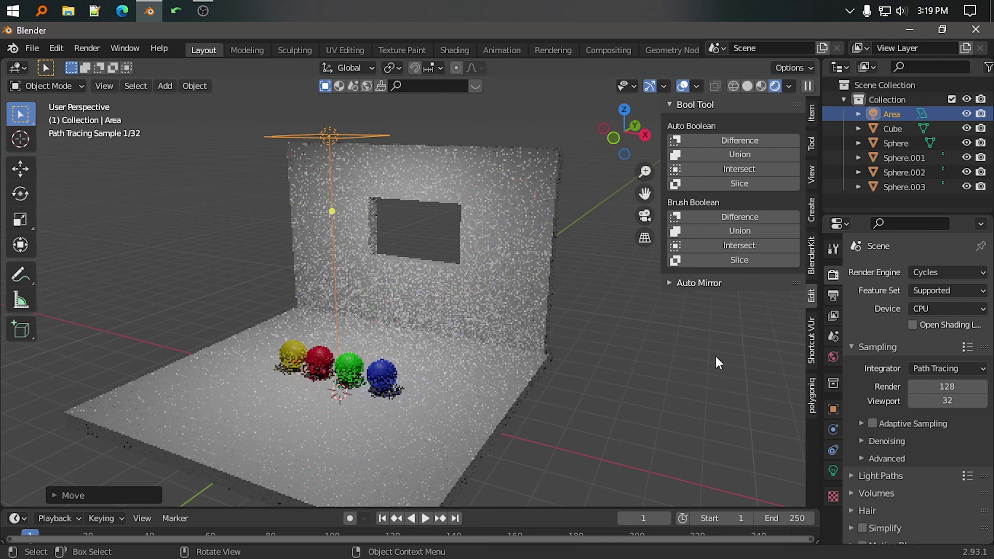
{"action": "left_click", "coordinate": [716, 356]}
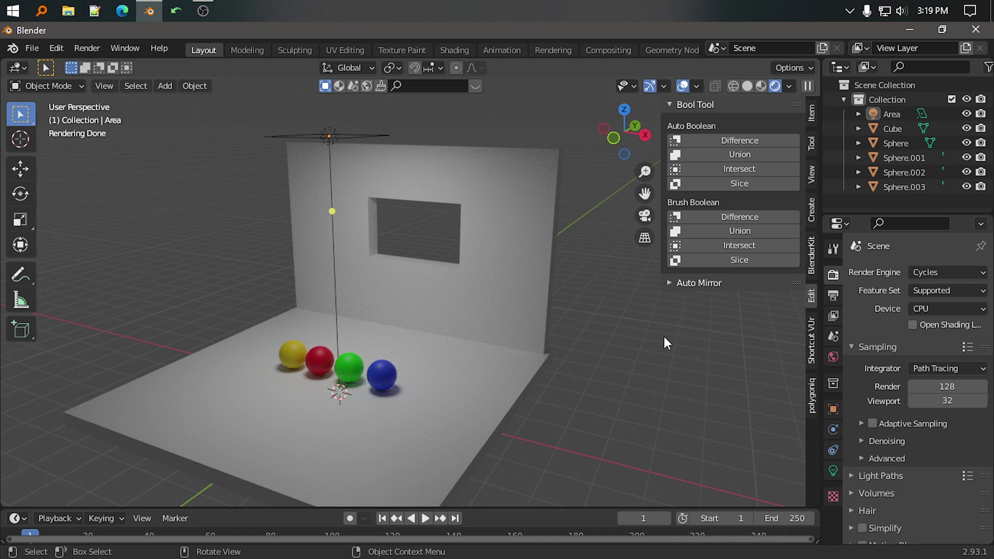
{"action": "left_click", "coordinate": [329, 135]}
Delete the area light, then bring it back.
{"action": "key", "text": "x"}
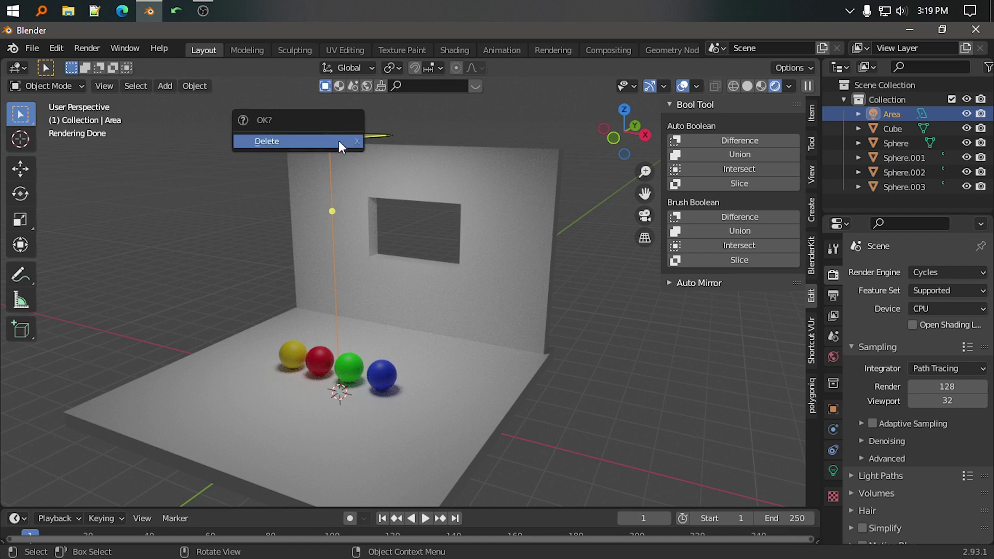
{"action": "left_click", "coordinate": [339, 141]}
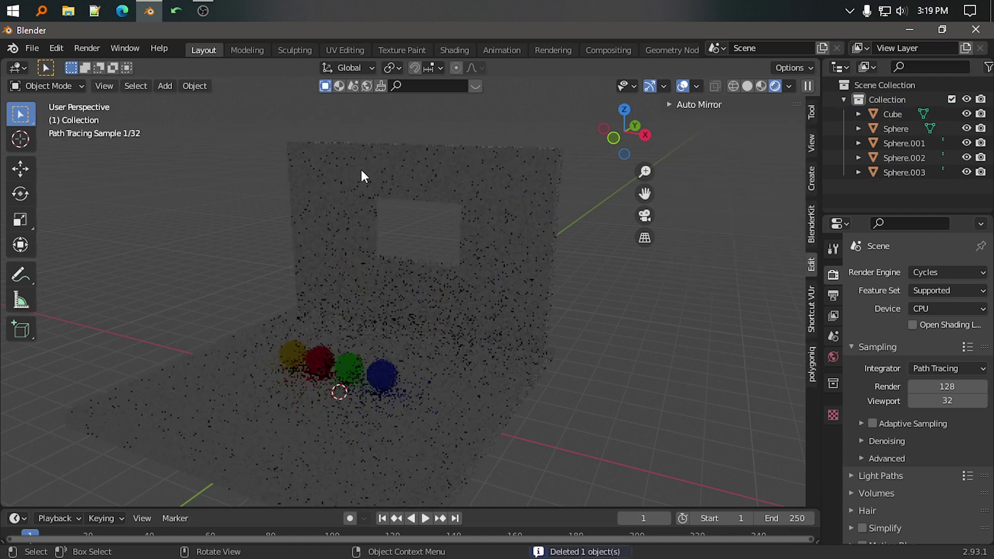
{"action": "left_click", "coordinate": [948, 272]}
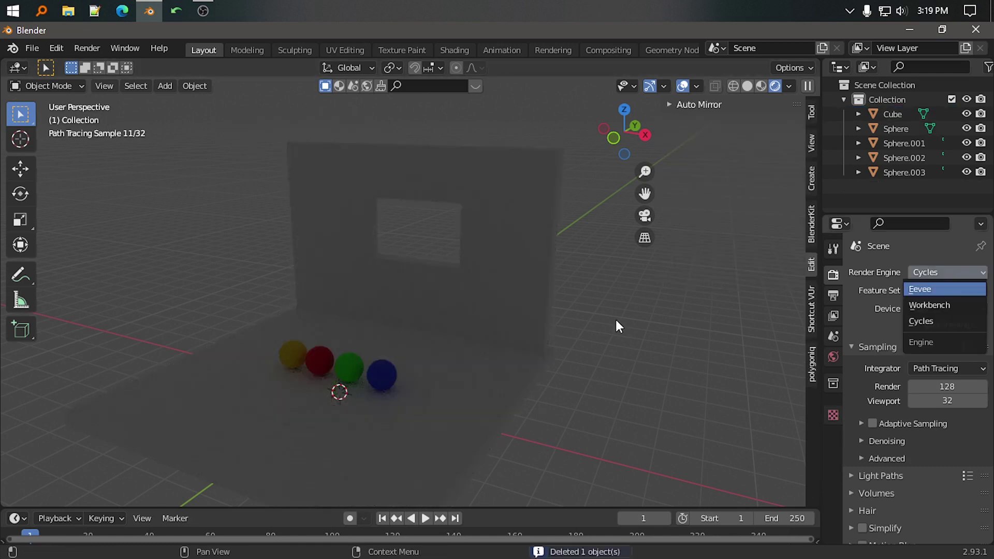
{"action": "key", "text": "Return"}
{"action": "middle_click_drag", "start_coordinate": [573, 328], "coordinate": [518, 334]}
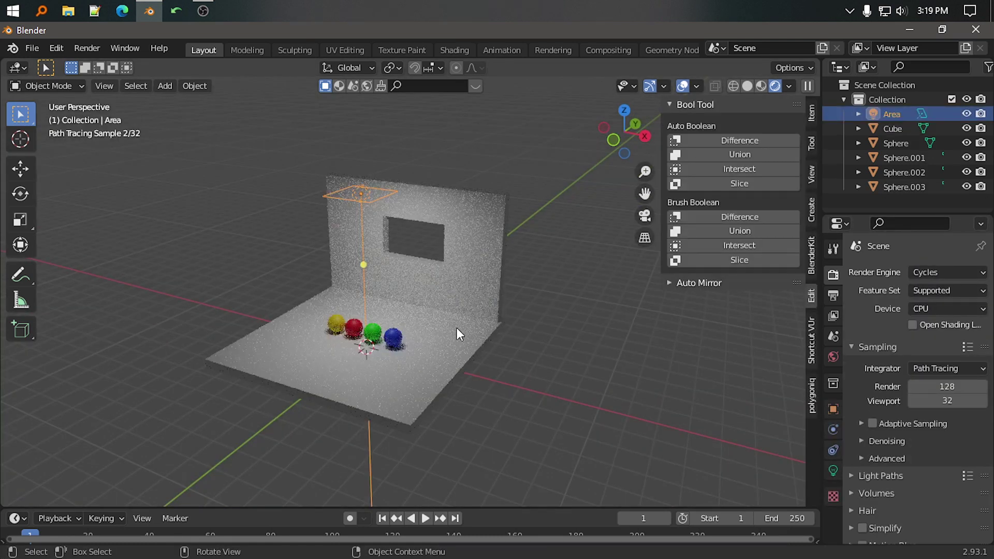
Switch the render engine back to Eevee and view from the front.
{"action": "left_click", "coordinate": [947, 272]}
{"action": "left_click", "coordinate": [927, 290]}
{"action": "key", "text": "KP_1"}
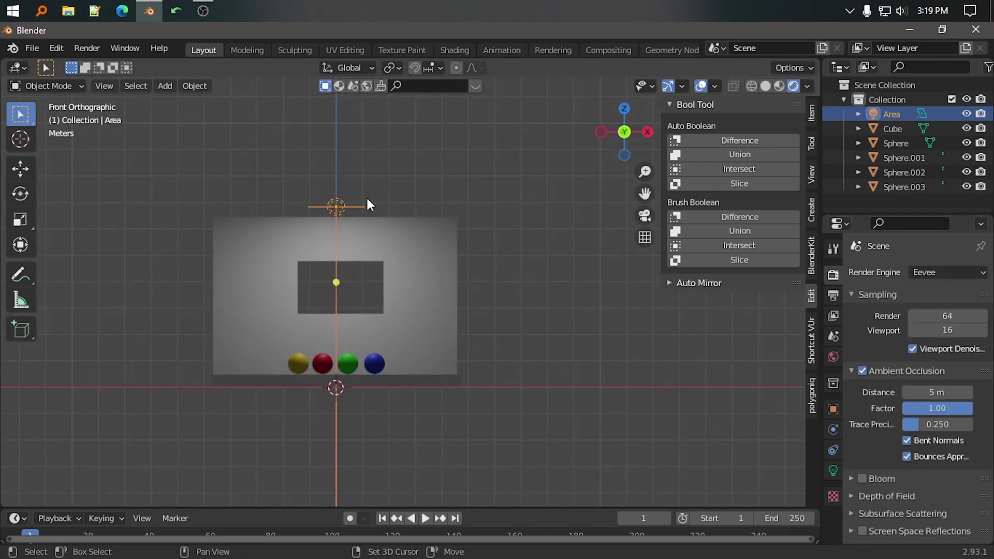
Duplicate the area light and move the copy to the room's right front.
{"action": "key", "text": "shift+d"}
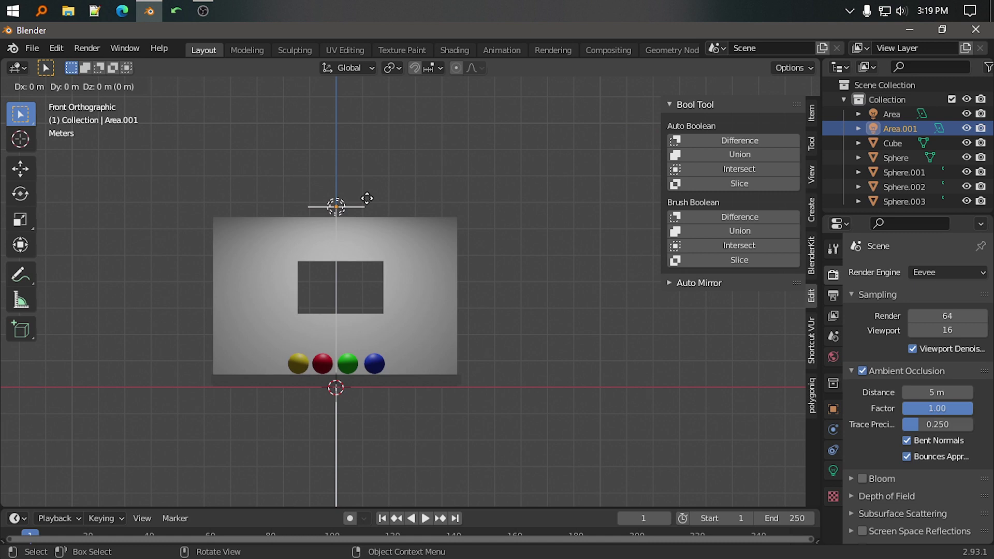
{"action": "left_click", "coordinate": [366, 198]}
{"action": "key", "text": "g"}
{"action": "left_click", "coordinate": [554, 223]}
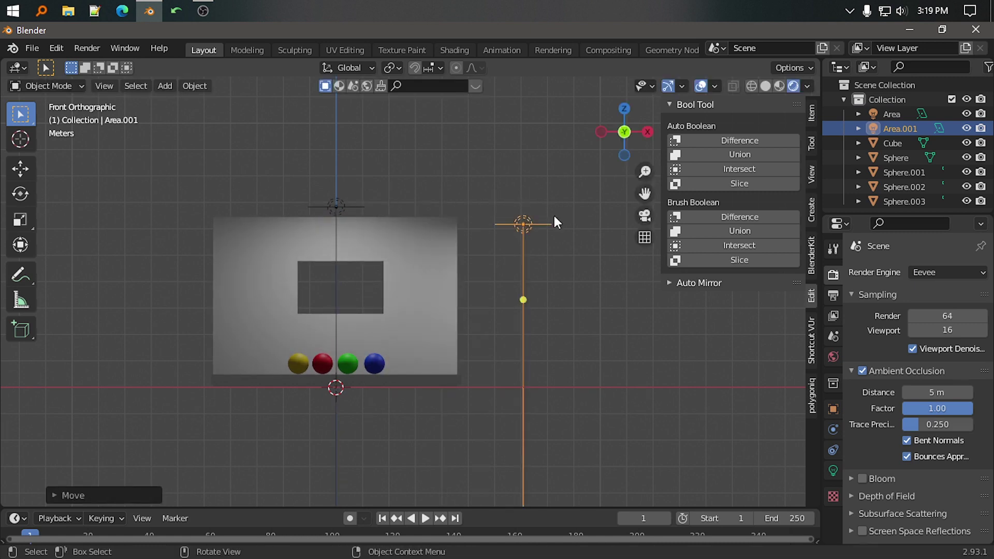
{"action": "key", "text": "KP_7"}
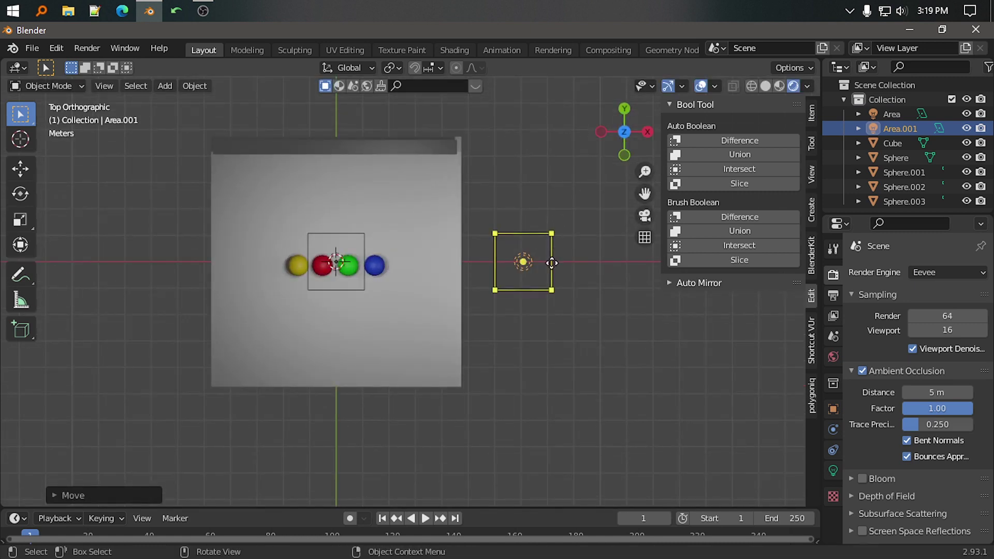
{"action": "left_click_drag", "start_coordinate": [552, 263], "coordinate": [539, 362]}
{"action": "key", "text": "KP_3"}
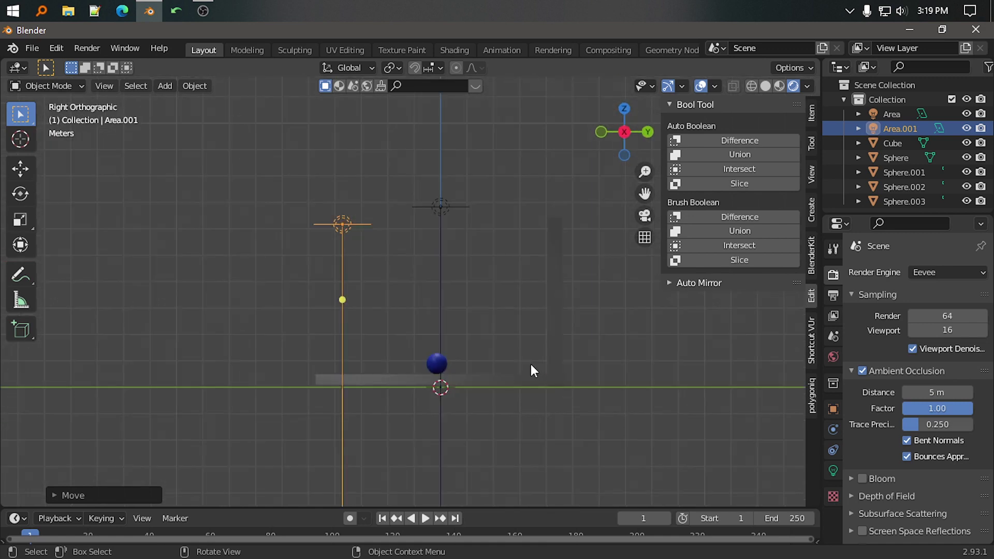
Tilt the light copy, lower it, and turn it to aim at the spheres.
{"action": "key", "text": "r"}
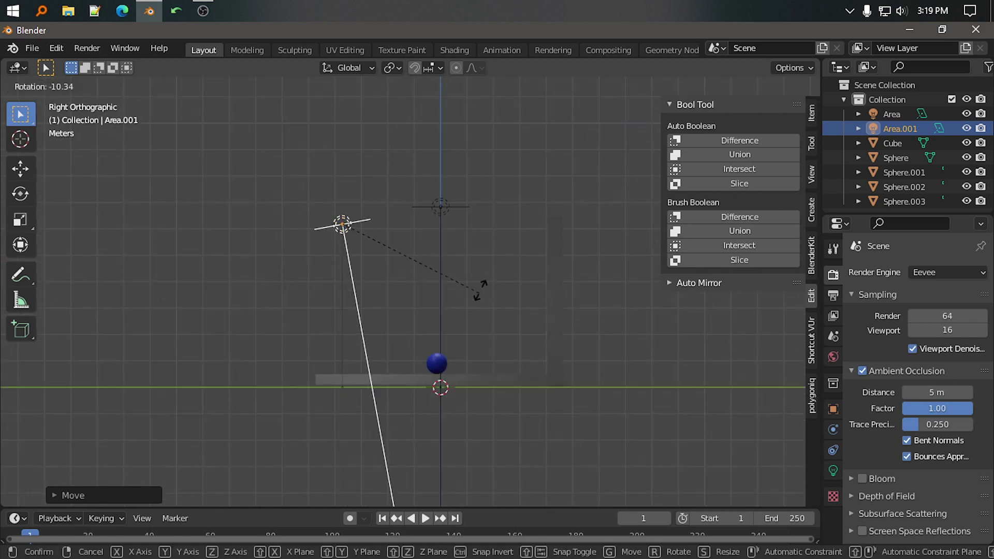
{"action": "left_click", "coordinate": [486, 193]}
{"action": "key", "text": "g"}
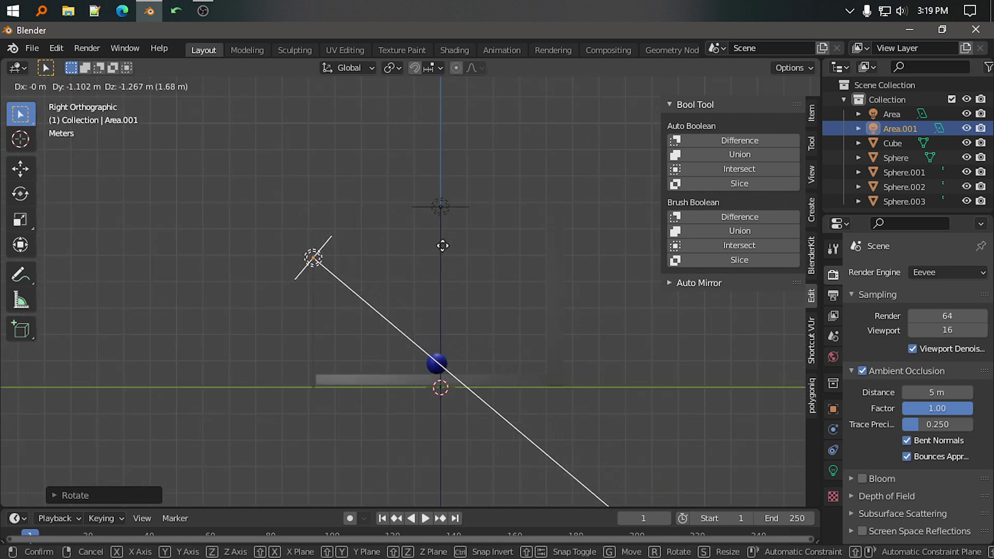
{"action": "left_click", "coordinate": [420, 222]}
{"action": "key", "text": "KP_7"}
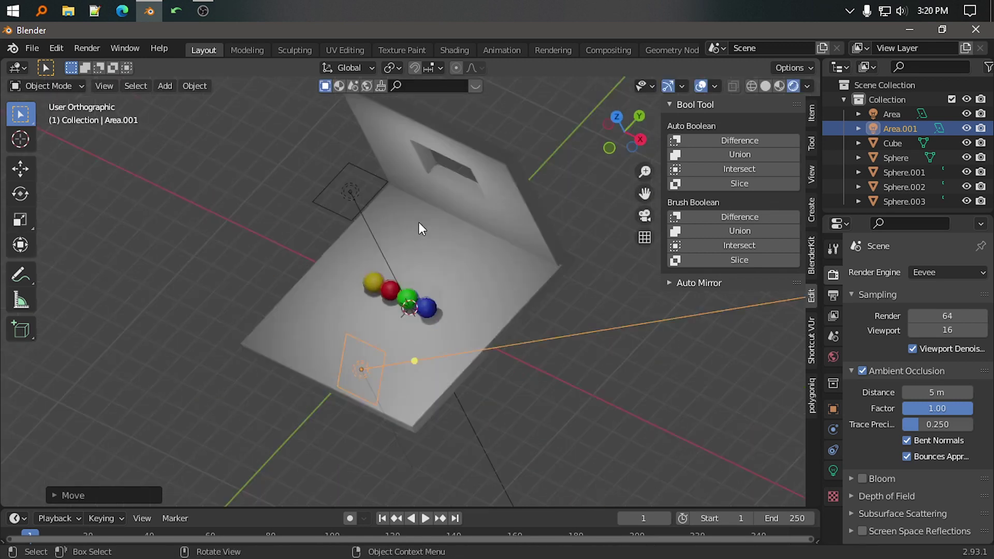
{"action": "key", "text": "r"}
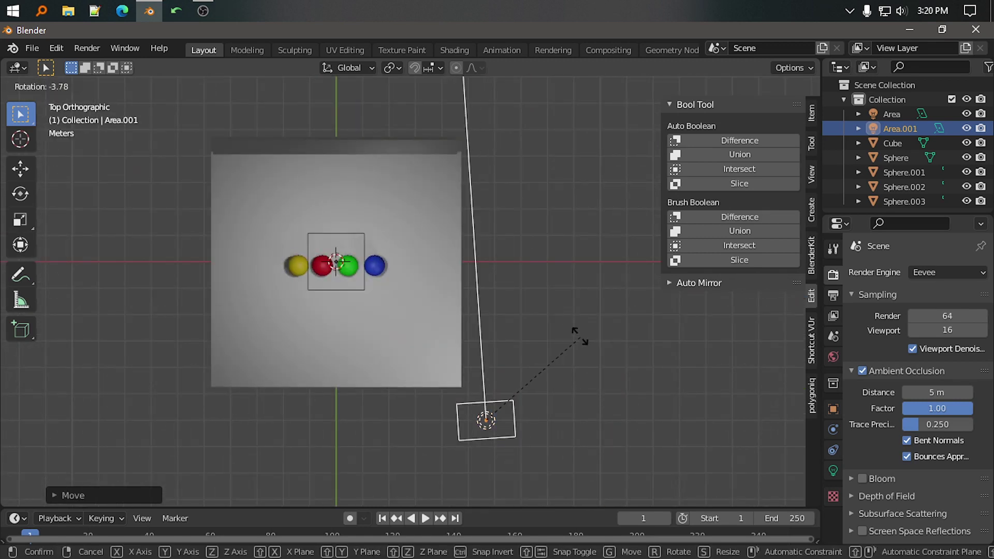
{"action": "left_click", "coordinate": [519, 243]}
Duplicate it again, rotating and placing Area.002 at the room's lower left.
{"action": "key", "text": "shift+d"}
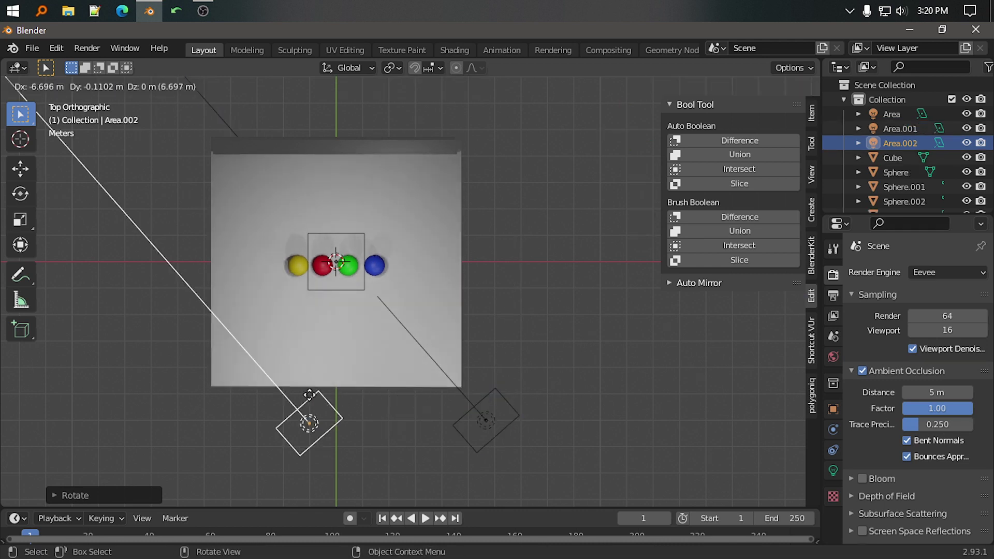
{"action": "left_click", "coordinate": [299, 405]}
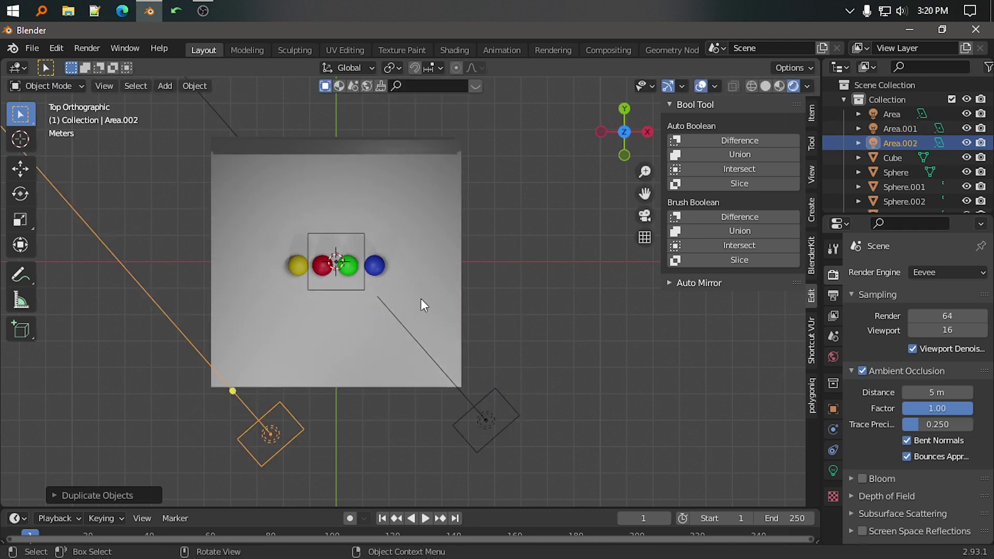
{"action": "key", "text": "r"}
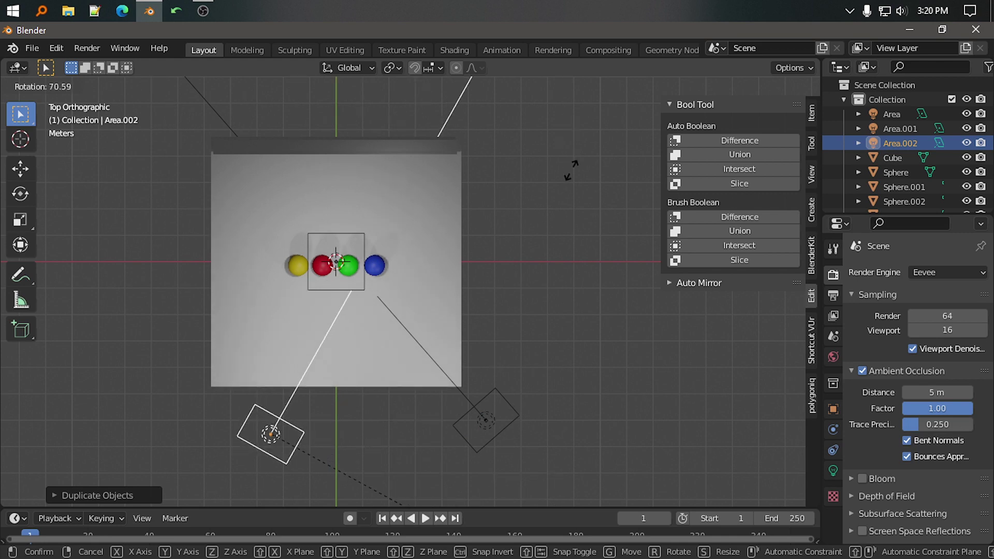
{"action": "left_click", "coordinate": [572, 170]}
{"action": "key", "text": "g"}
{"action": "left_click", "coordinate": [515, 195]}
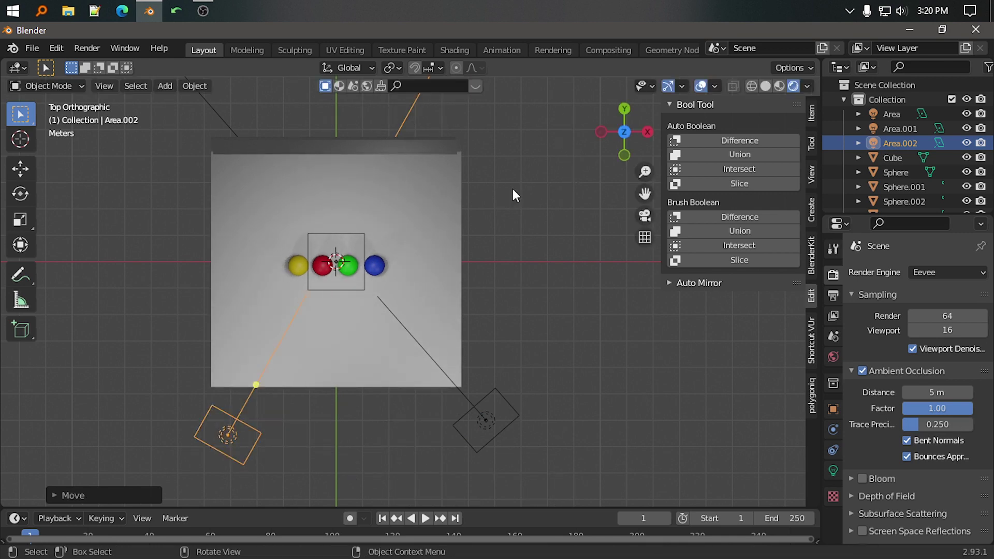
{"action": "key", "text": "KP_1"}
{"action": "mouse_move", "coordinate": [415, 221]}
{"action": "middle_mouse_down"}
{"action": "mouse_move", "coordinate": [361, 384]}
{"action": "mouse_move", "coordinate": [484, 312]}
{"action": "middle_mouse_up"}
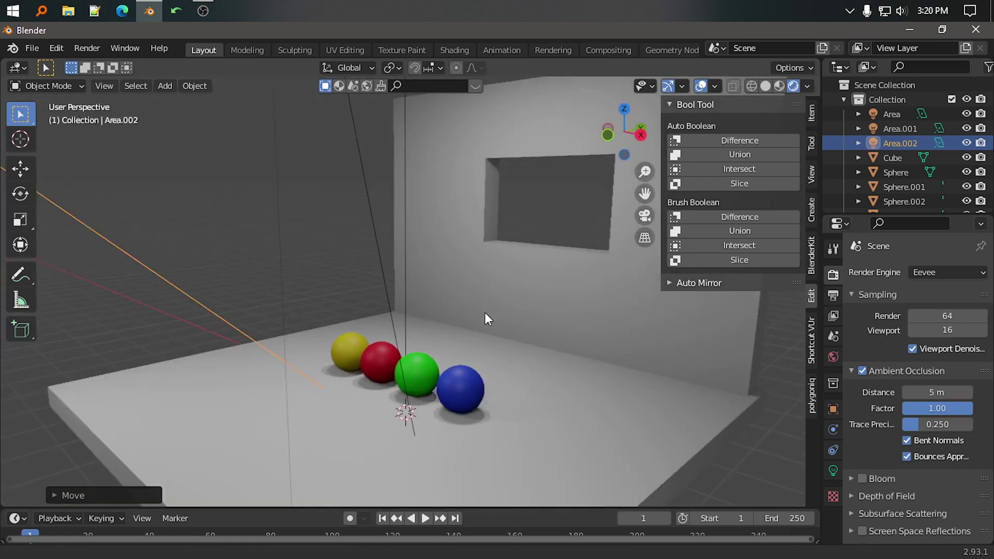
Preview the room in Cycles and clear the third area light's selection.
{"action": "left_click", "coordinate": [925, 273]}
{"action": "left_click", "coordinate": [921, 326]}
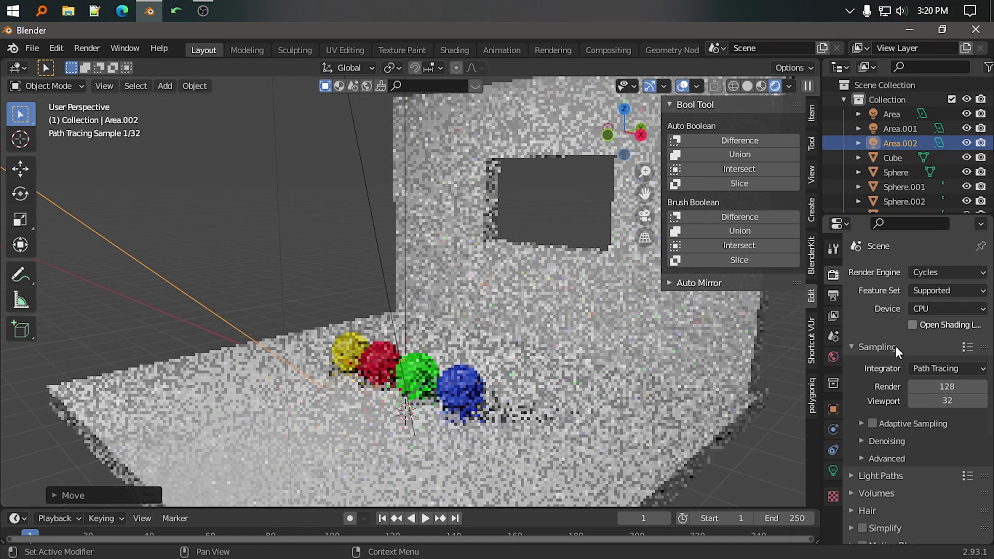
{"action": "left_click", "coordinate": [350, 305]}
{"action": "scroll", "coordinate": [350, 304], "scroll_direction": "down", "scroll_amount": 5}
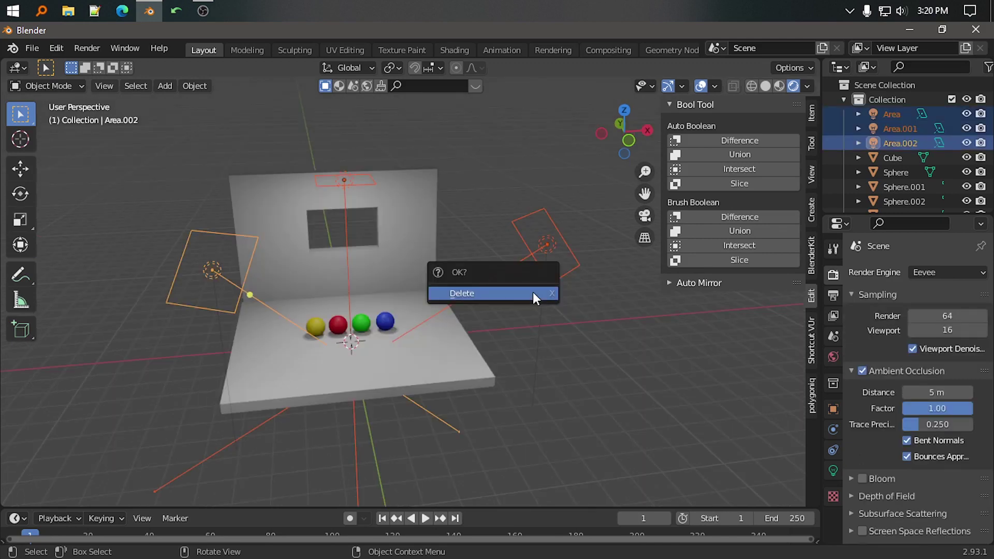
Delete the three area lights Area, Area.001 and Area.002.
{"action": "left_click", "coordinate": [532, 292]}
{"action": "scroll", "coordinate": [579, 281], "scroll_direction": "up", "scroll_amount": 2}
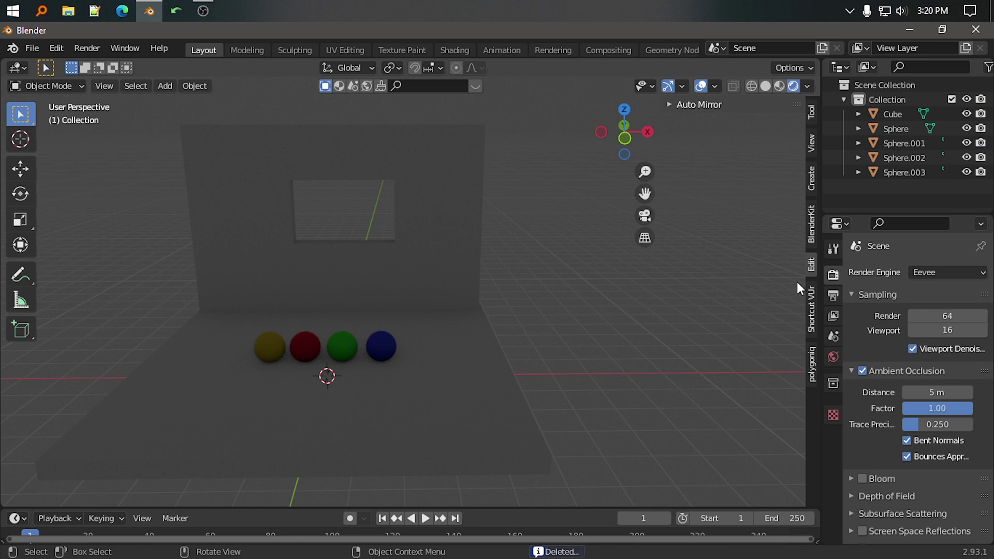
{"action": "mouse_move", "coordinate": [301, 215]}
{"action": "middle_mouse_down"}
{"action": "mouse_move", "coordinate": [350, 236]}
{"action": "mouse_move", "coordinate": [428, 339]}
{"action": "mouse_move", "coordinate": [486, 310]}
{"action": "middle_mouse_up"}
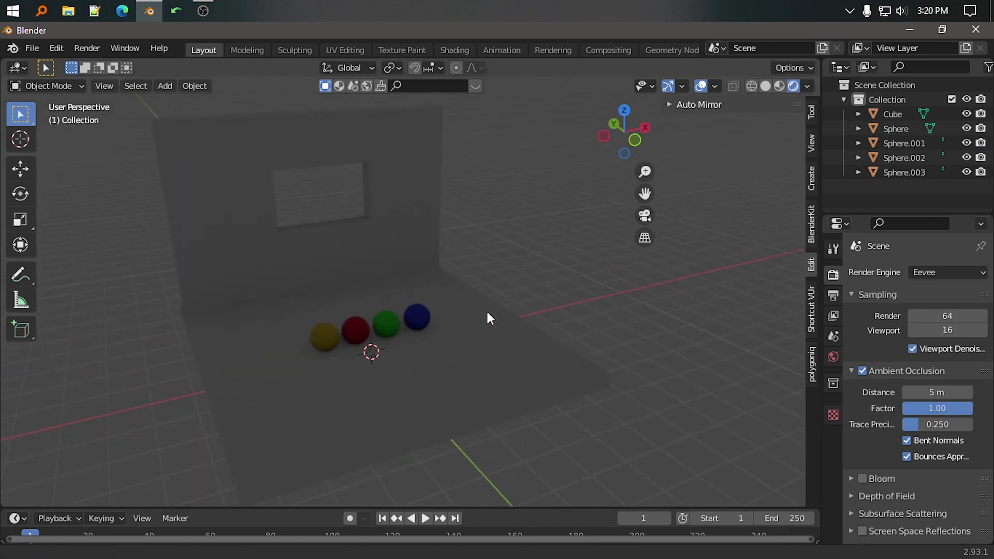
Plug an Environment Texture into the World colour.
{"action": "left_click", "coordinate": [831, 356]}
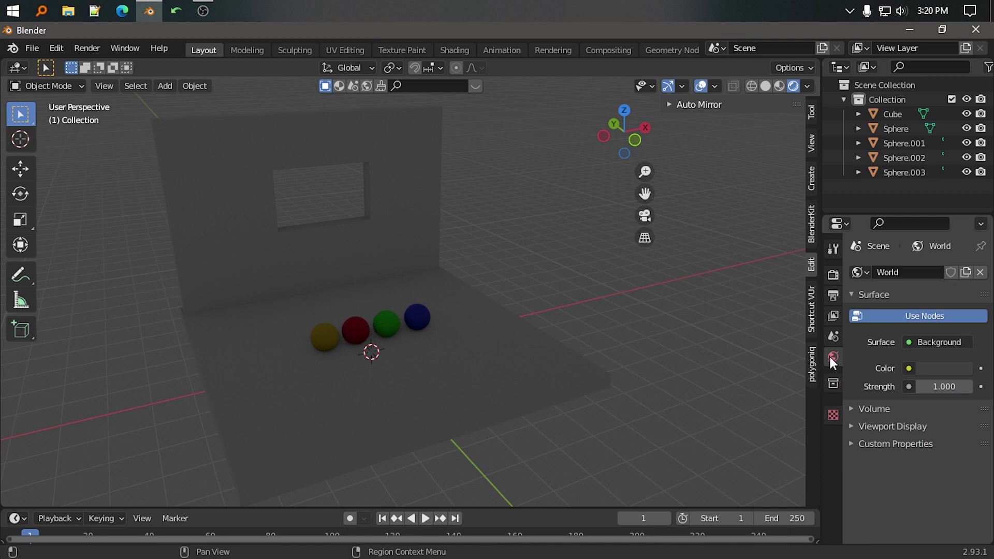
{"action": "left_click", "coordinate": [909, 370]}
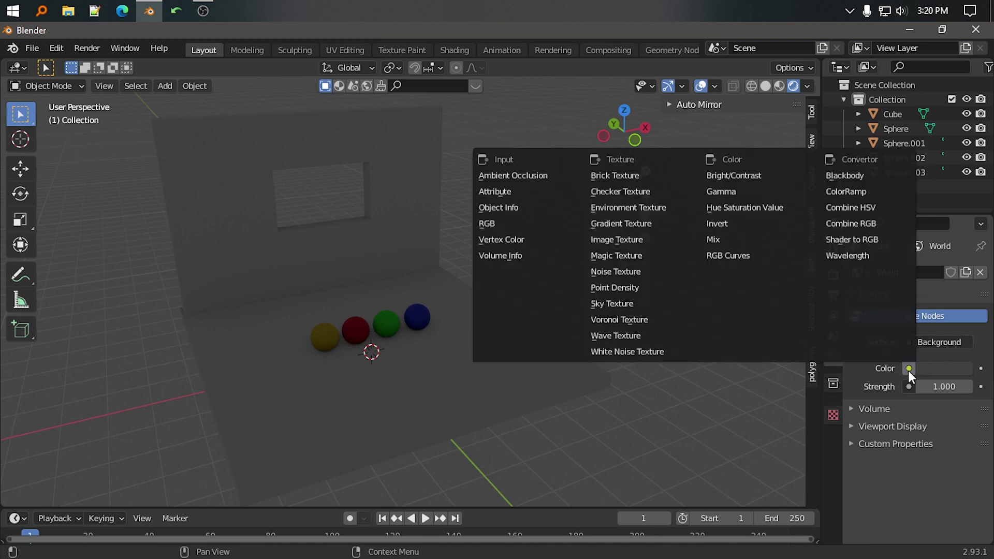
{"action": "left_click", "coordinate": [626, 212]}
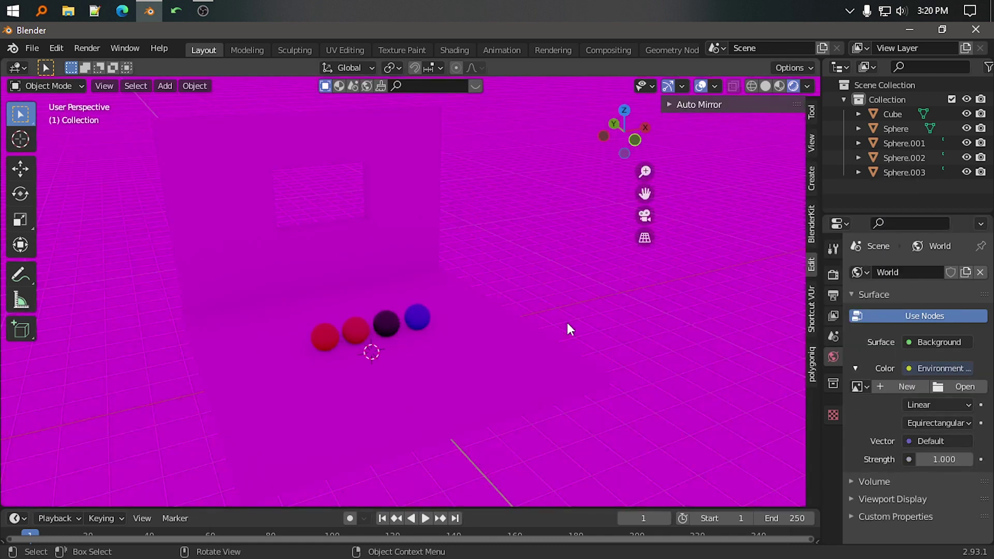
{"action": "mouse_move", "coordinate": [567, 329]}
{"action": "middle_mouse_down"}
{"action": "mouse_move", "coordinate": [445, 351]}
{"action": "mouse_move", "coordinate": [401, 326]}
{"action": "mouse_move", "coordinate": [489, 322]}
{"action": "mouse_move", "coordinate": [442, 346]}
{"action": "middle_mouse_up"}
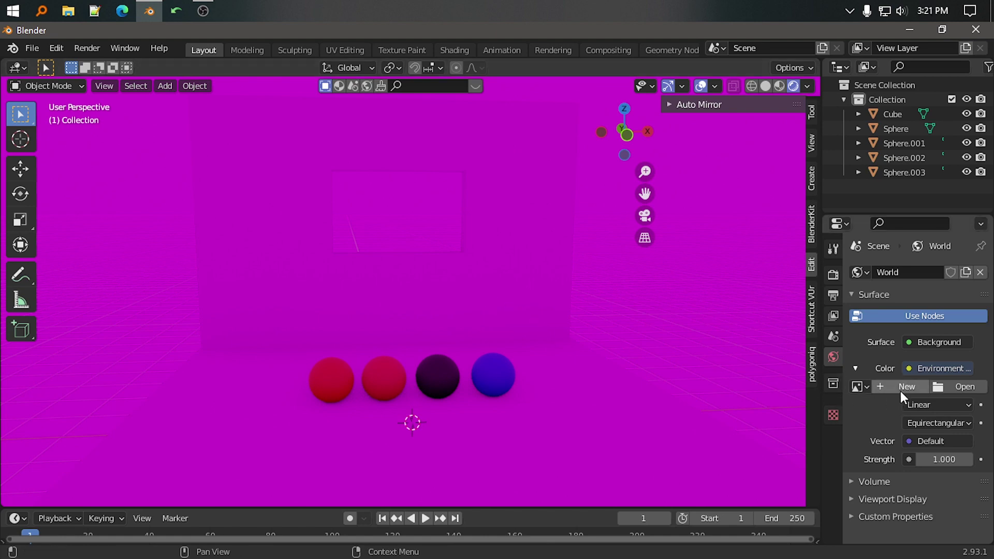
Load ballroom_2k.hdr from the HDR effect folder as the environment image.
{"action": "left_click", "coordinate": [956, 390]}
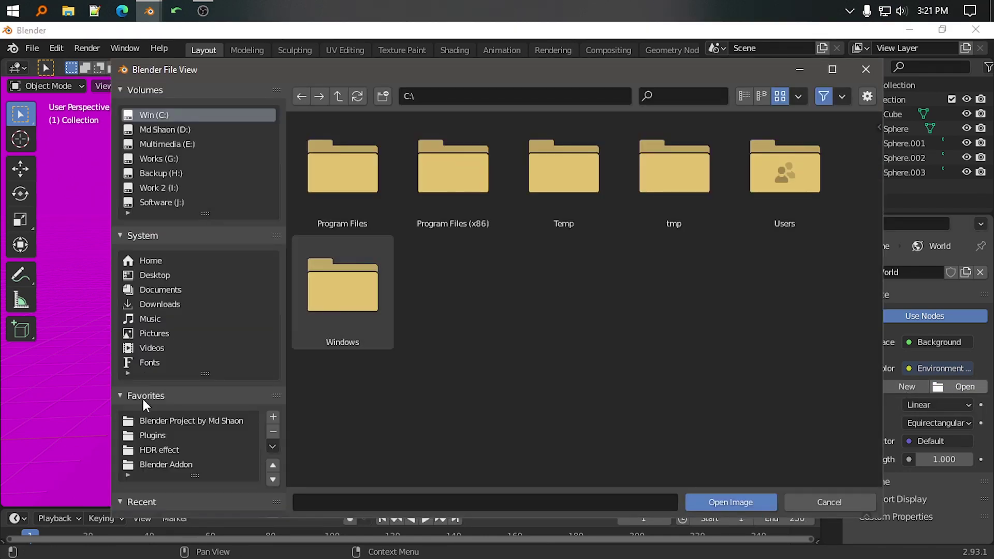
{"action": "left_click", "coordinate": [157, 452]}
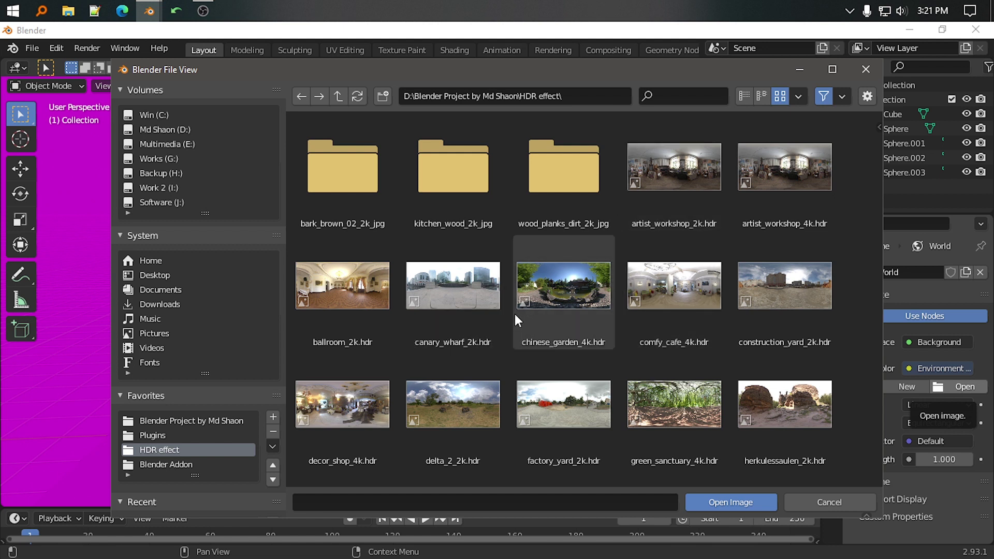
{"action": "scroll", "coordinate": [513, 317], "scroll_direction": "down", "scroll_amount": 1}
{"action": "left_click", "coordinate": [348, 262]}
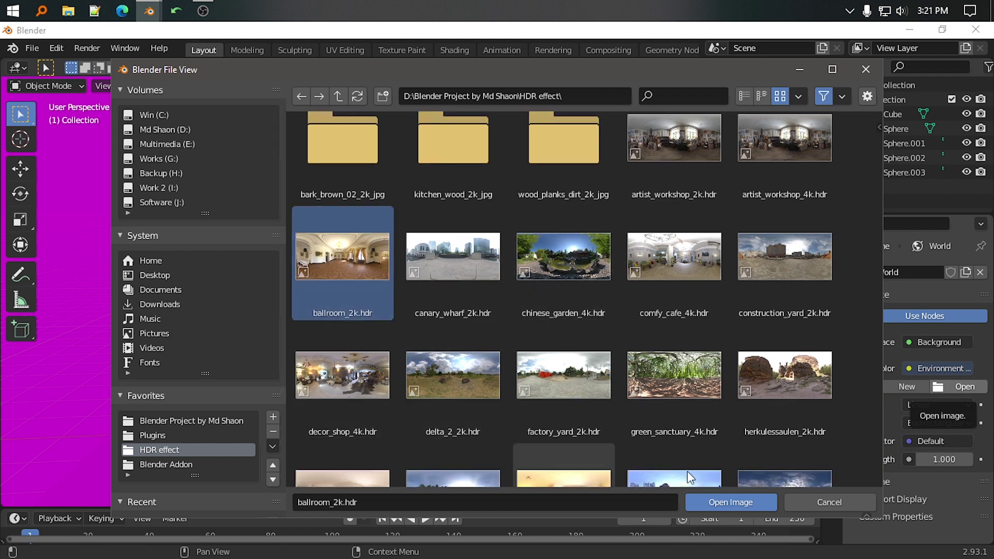
{"action": "left_click", "coordinate": [750, 502]}
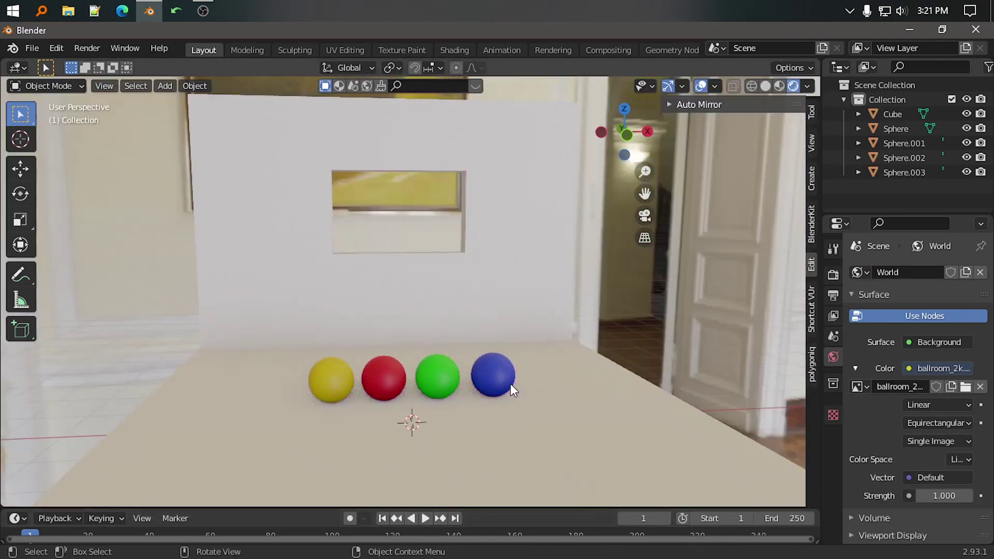
{"action": "scroll", "coordinate": [510, 384], "scroll_direction": "up", "scroll_amount": 2}
{"action": "middle_click_drag", "start_coordinate": [512, 401], "coordinate": [524, 331], "text": "shift"}
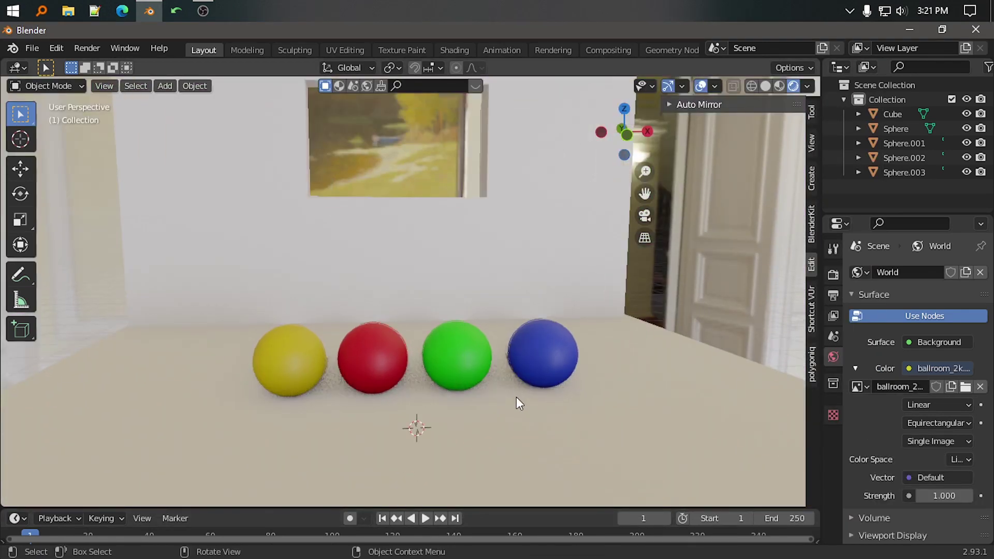
{"action": "scroll", "coordinate": [539, 393], "scroll_direction": "up", "scroll_amount": 3}
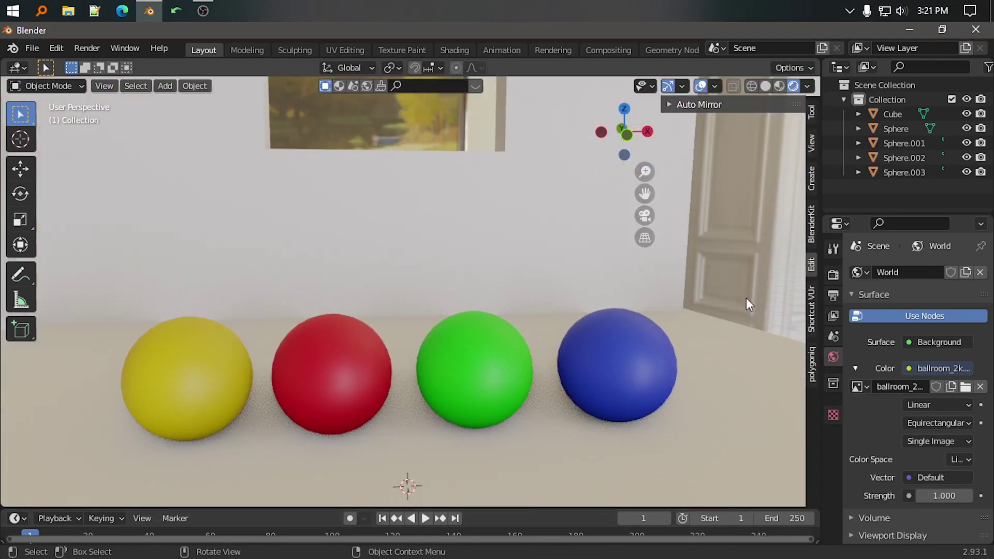
{"action": "scroll", "coordinate": [505, 332], "scroll_direction": "down", "scroll_amount": 3}
{"action": "scroll", "coordinate": [400, 353], "scroll_direction": "up", "scroll_amount": 3}
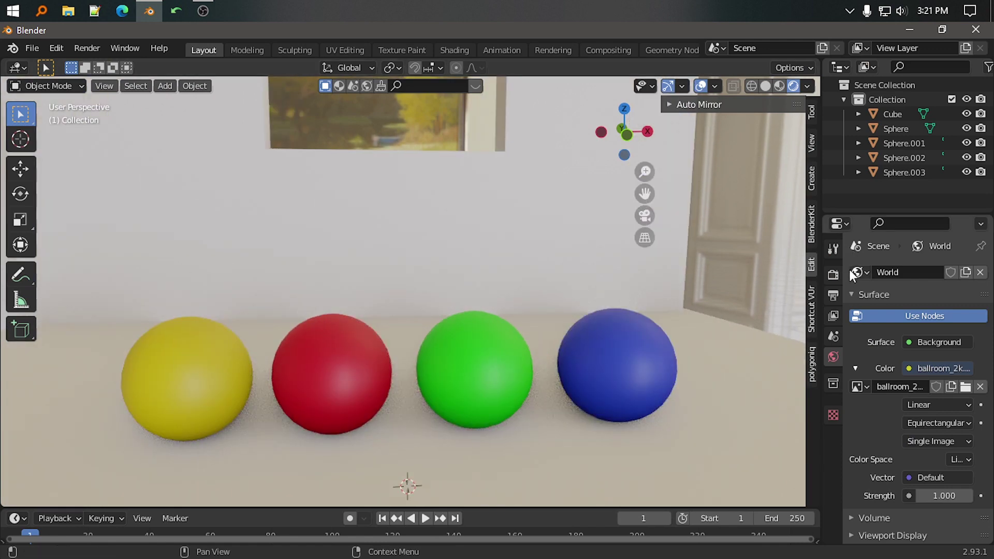
{"action": "left_click", "coordinate": [835, 274]}
{"action": "left_click", "coordinate": [927, 270]}
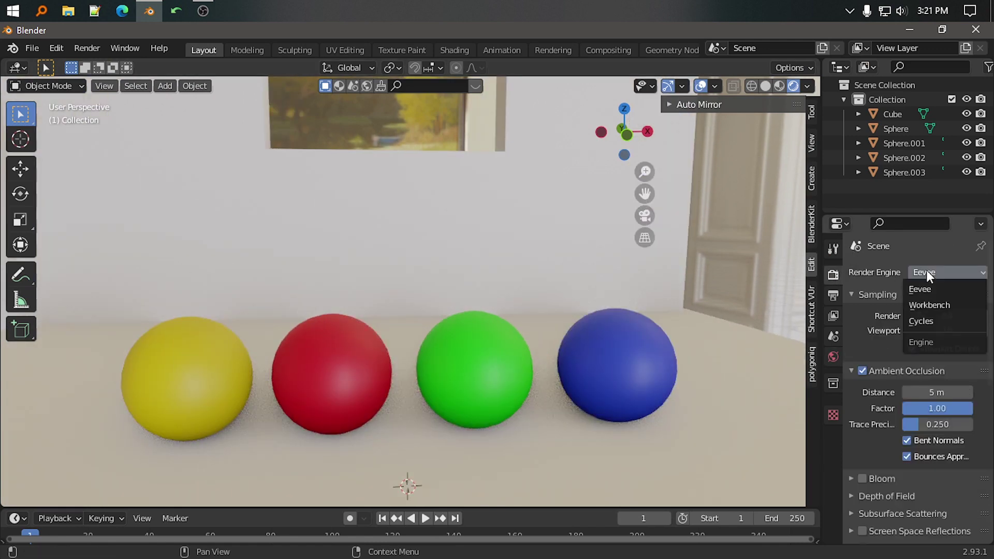
{"action": "left_click", "coordinate": [925, 322]}
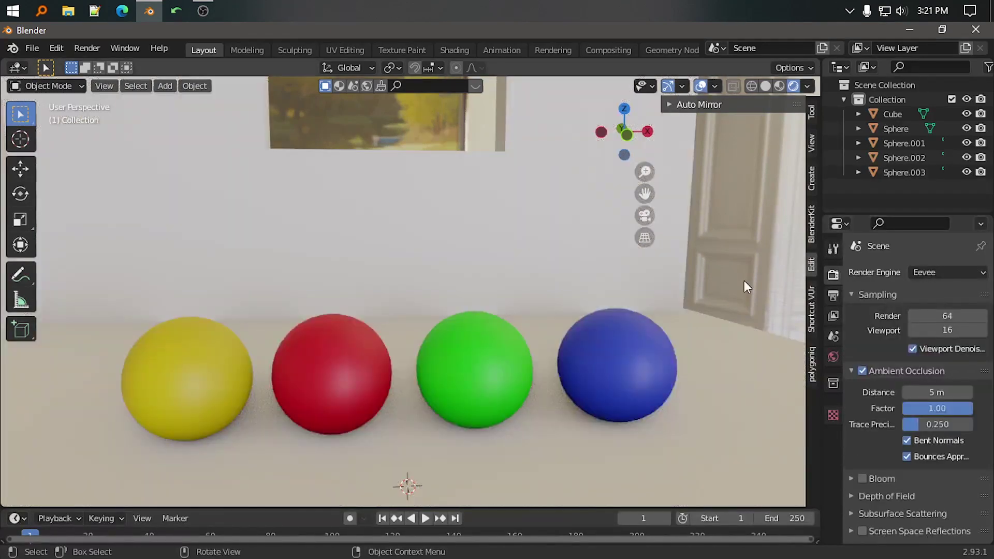
{"action": "middle_click_drag", "start_coordinate": [744, 280], "coordinate": [673, 302]}
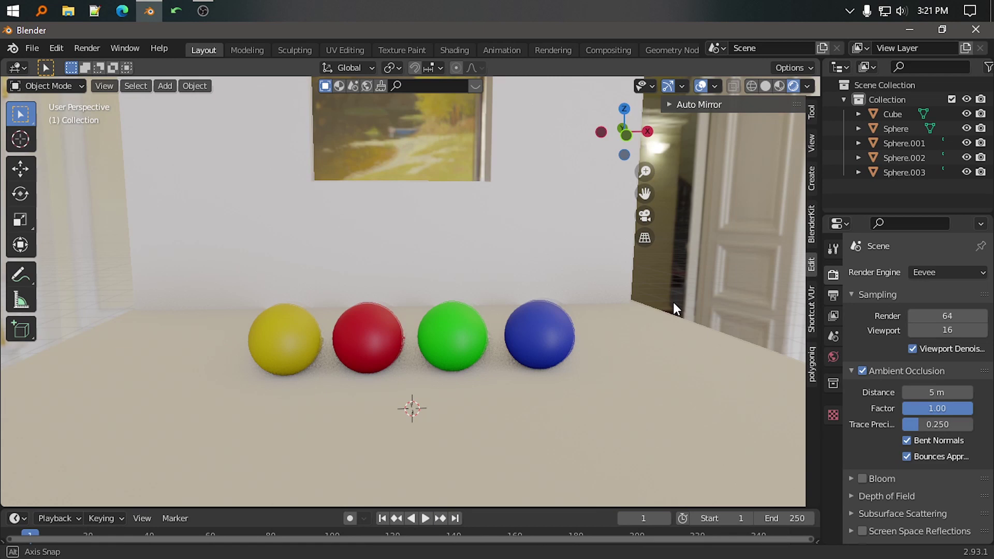
{"action": "middle_click_drag", "start_coordinate": [674, 304], "coordinate": [715, 323]}
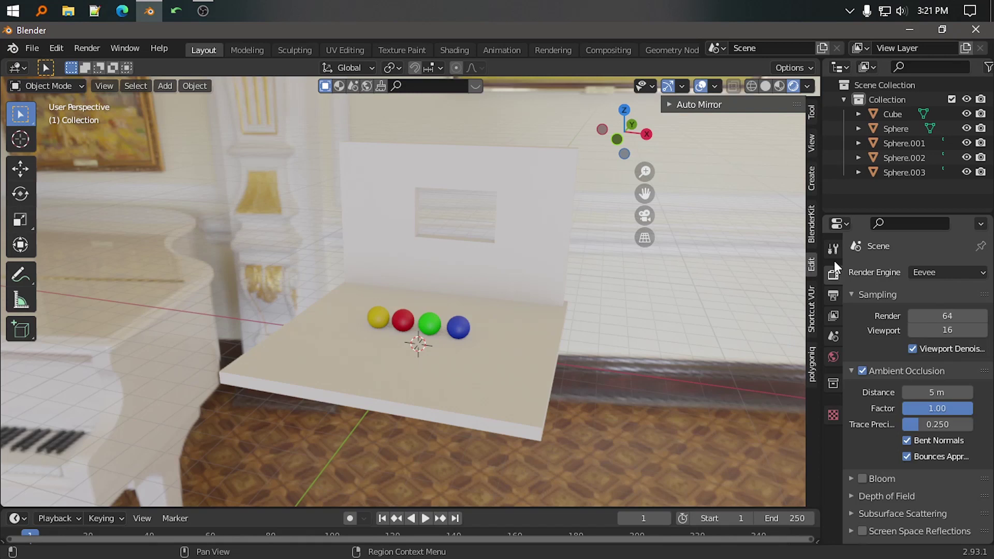
{"action": "left_click", "coordinate": [834, 357]}
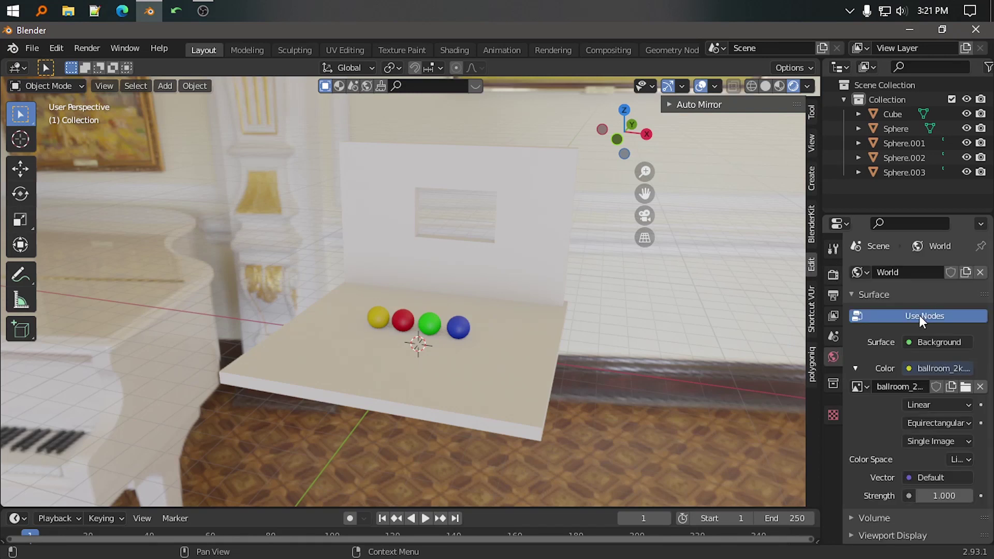
Turn off world nodes for a plain grey background and add a Sun lamp.
{"action": "left_click", "coordinate": [893, 314]}
{"action": "mouse_move", "coordinate": [673, 334]}
{"action": "middle_mouse_down"}
{"action": "mouse_move", "coordinate": [465, 324]}
{"action": "mouse_move", "coordinate": [570, 303]}
{"action": "mouse_move", "coordinate": [533, 283]}
{"action": "middle_mouse_up"}
{"action": "key", "text": "shift+s"}
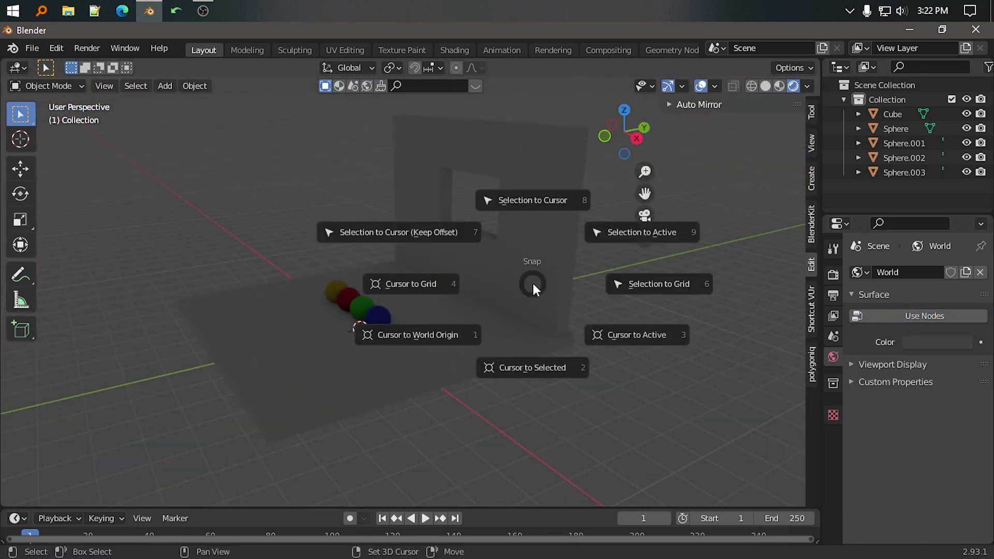
{"action": "key", "text": "shift+a"}
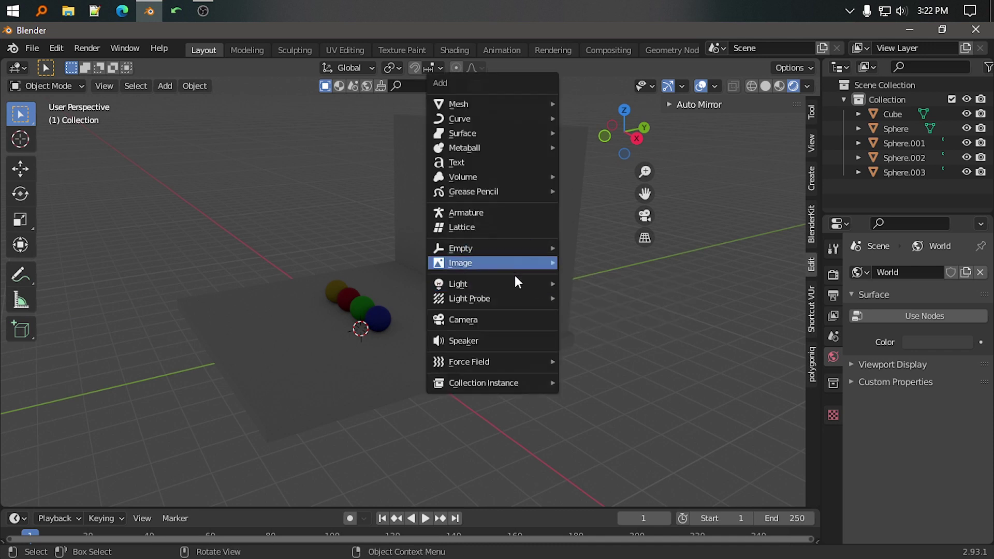
{"action": "left_click", "coordinate": [603, 302]}
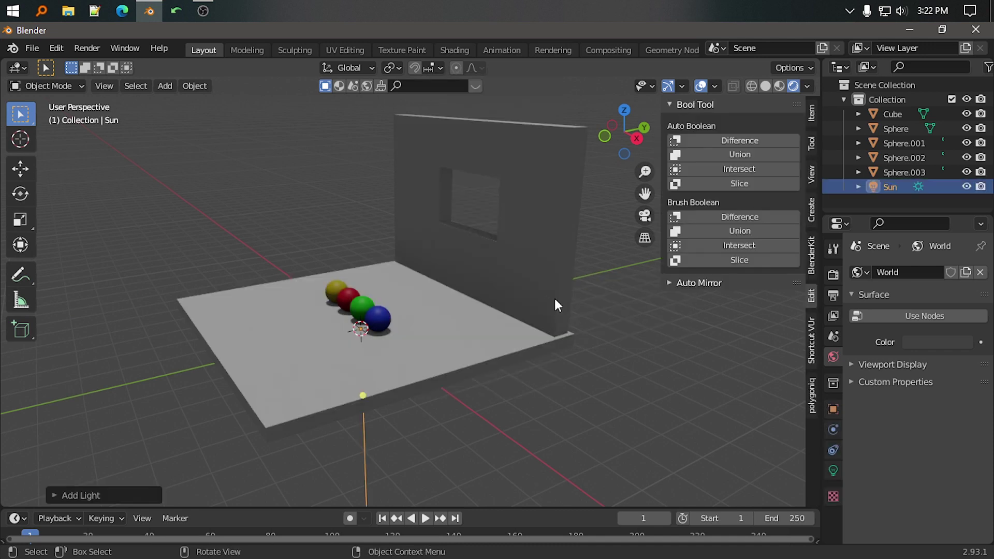
Raise the Sun high above the room in side view.
{"action": "key", "text": "KP_1"}
{"action": "key", "text": "KP_3"}
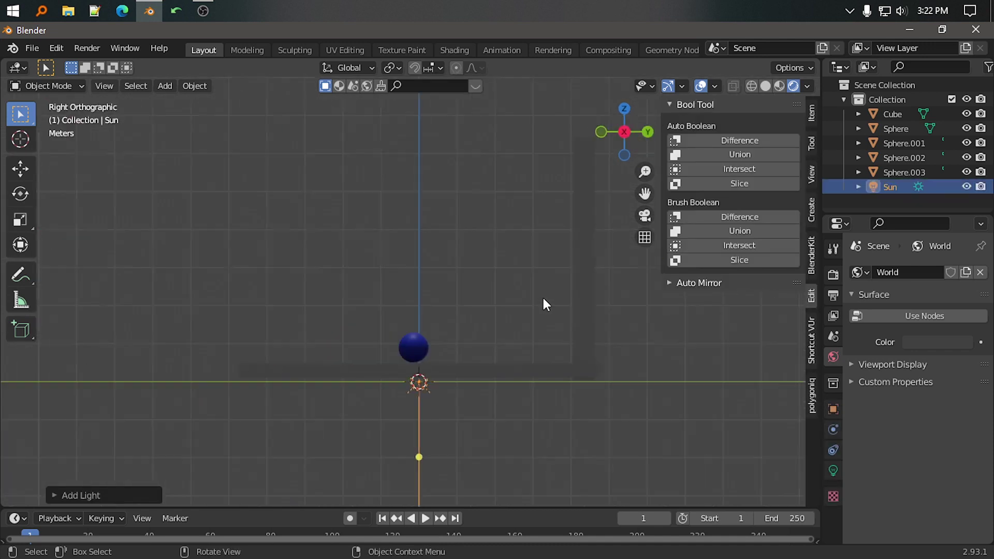
{"action": "key", "text": "g"}
{"action": "left_click", "coordinate": [499, 173]}
{"action": "key", "text": "g"}
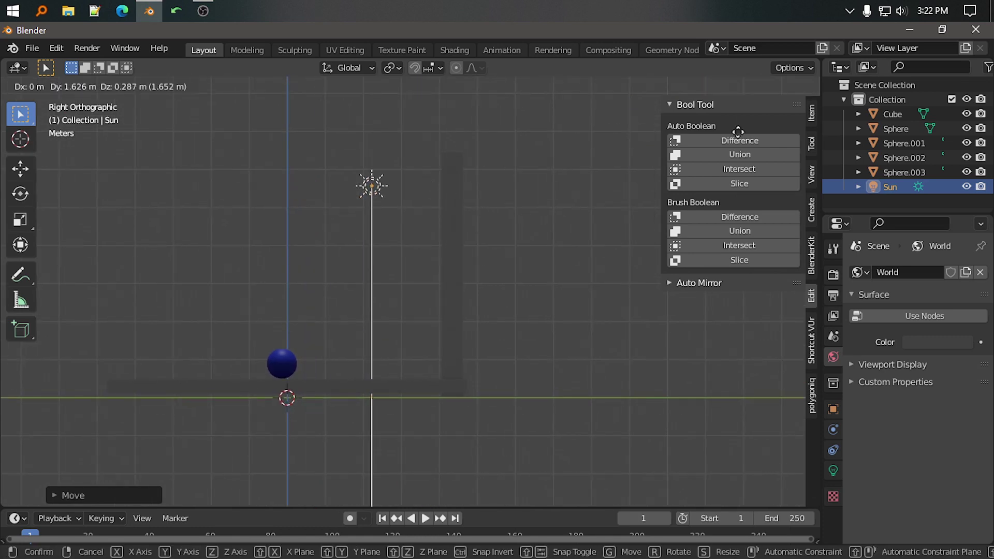
{"action": "left_click", "coordinate": [607, 165]}
{"action": "scroll", "coordinate": [607, 156], "scroll_direction": "down", "scroll_amount": 4}
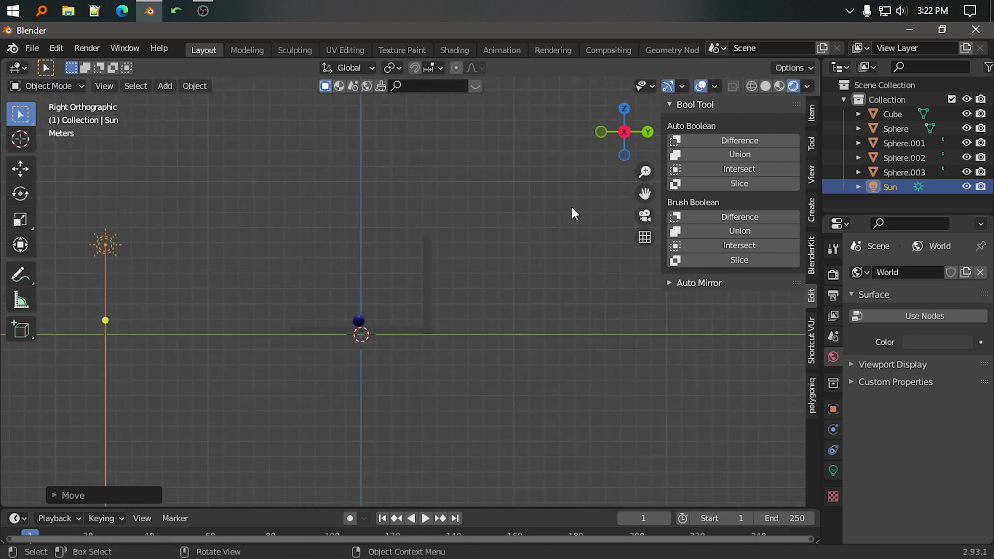
Shift the Sun right and tilt it diagonally down toward the spheres.
{"action": "key", "text": "g"}
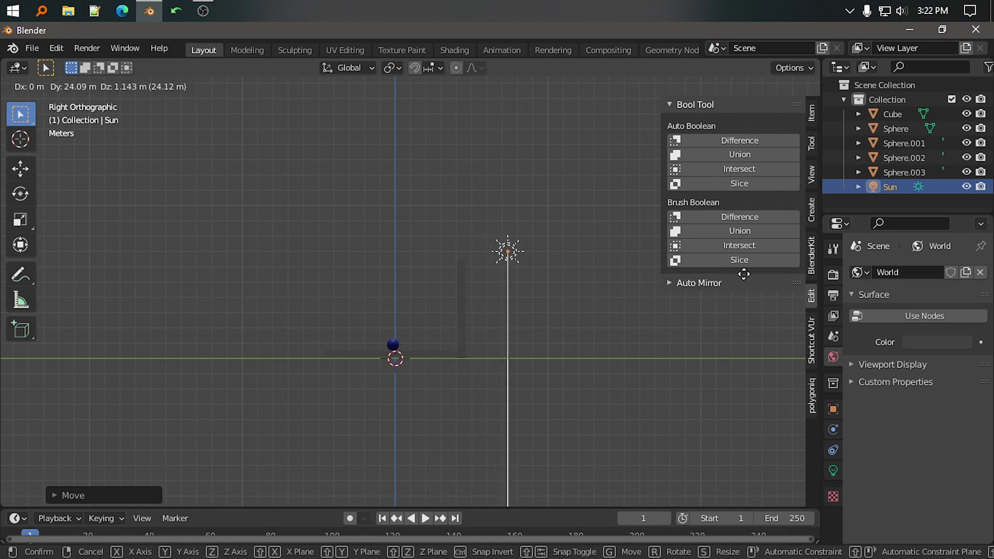
{"action": "left_click", "coordinate": [744, 270]}
{"action": "scroll", "coordinate": [603, 332], "scroll_direction": "up", "scroll_amount": 2}
{"action": "middle_click_drag", "start_coordinate": [603, 332], "coordinate": [451, 262], "text": "shift"}
{"action": "key", "text": "g"}
{"action": "left_click", "coordinate": [486, 253]}
{"action": "key", "text": "r"}
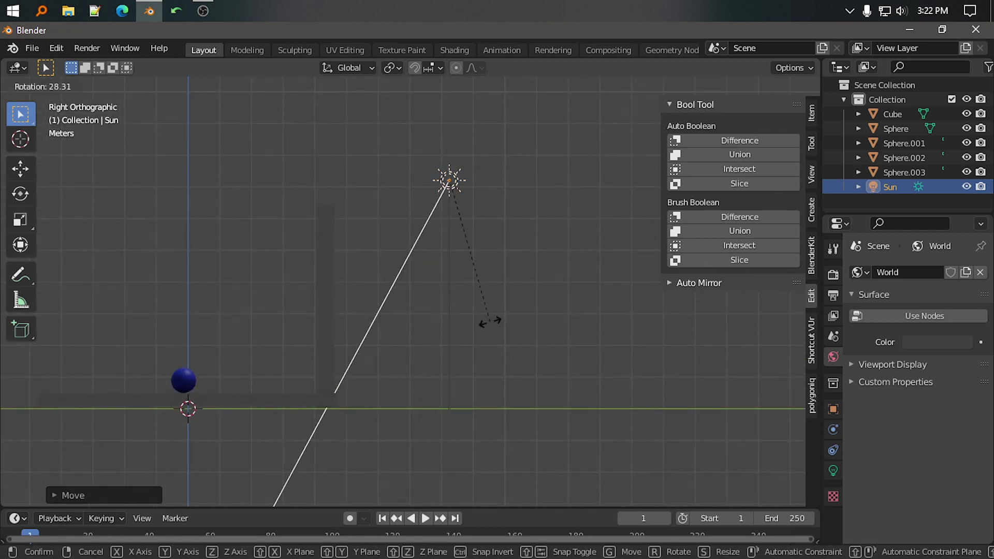
{"action": "left_click", "coordinate": [421, 349]}
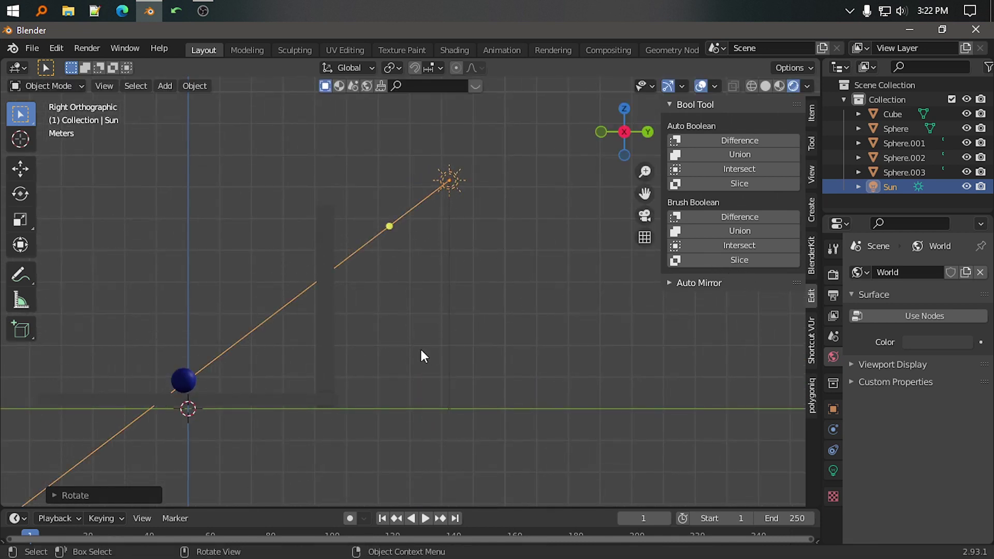
{"action": "key", "text": "KP_1"}
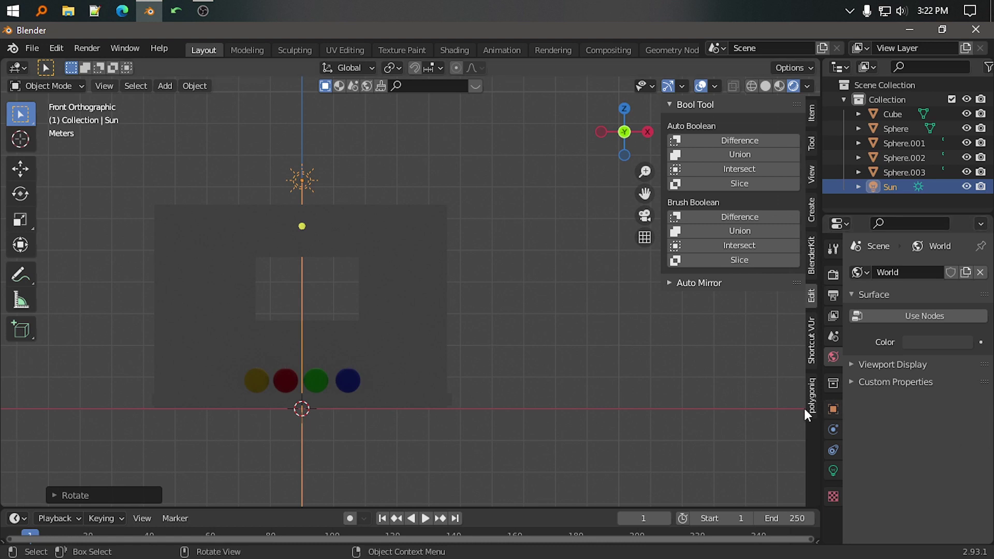
Set the Sun's light strength to 5.
{"action": "left_click", "coordinate": [833, 471]}
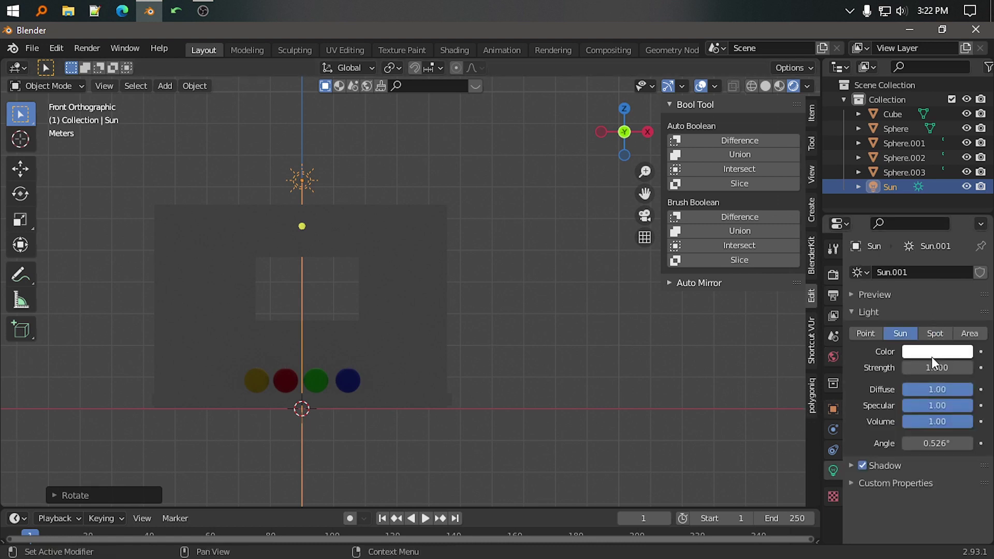
{"action": "double_click", "coordinate": [934, 365]}
{"action": "type", "text": "5"}
{"action": "key", "text": "Return"}
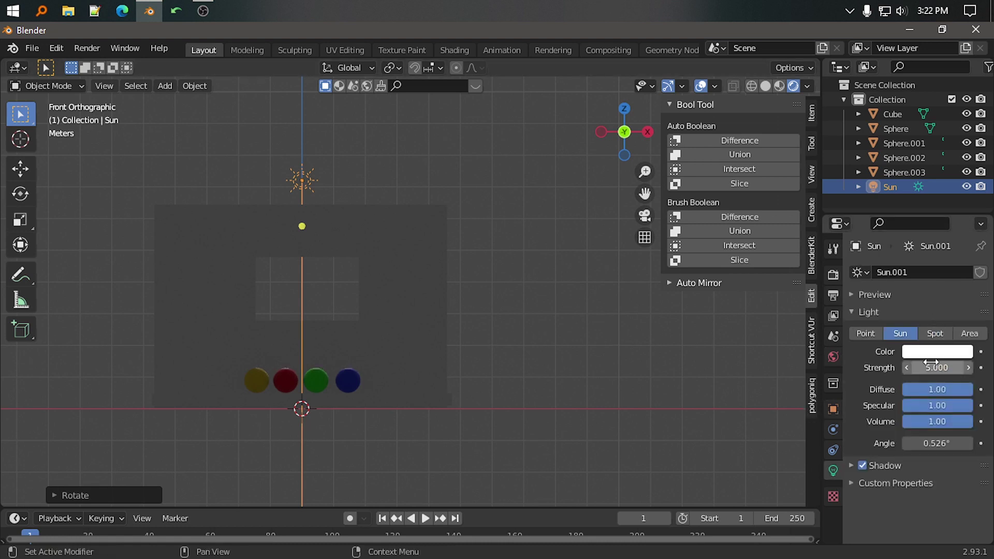
Move the Sun vertically, then higher and to the right.
{"action": "scroll", "coordinate": [479, 284], "scroll_direction": "down", "scroll_amount": 3}
{"action": "middle_click_drag", "start_coordinate": [479, 285], "coordinate": [349, 302]}
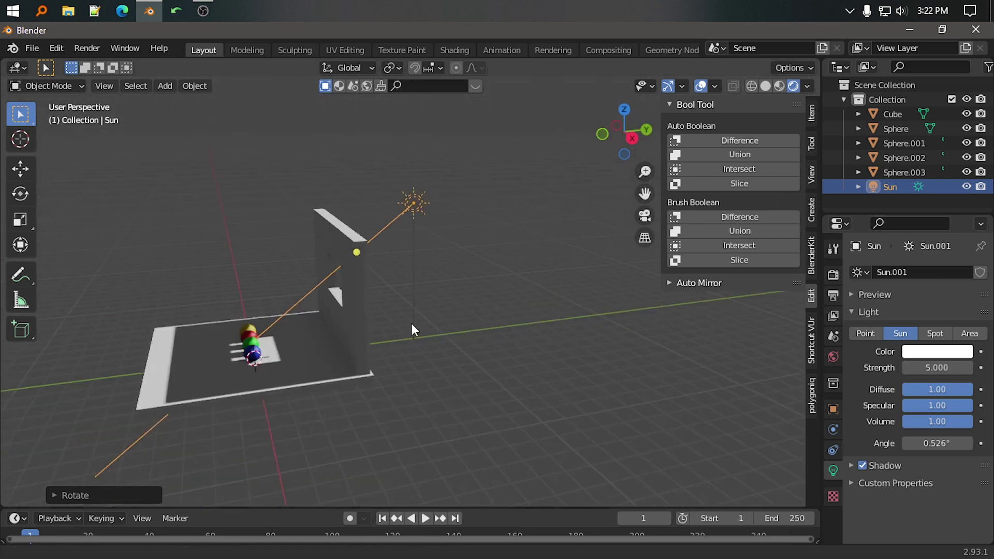
{"action": "middle_click_drag", "start_coordinate": [411, 325], "coordinate": [505, 261]}
{"action": "key", "text": "g"}
{"action": "key", "text": "z"}
{"action": "left_click", "coordinate": [506, 277]}
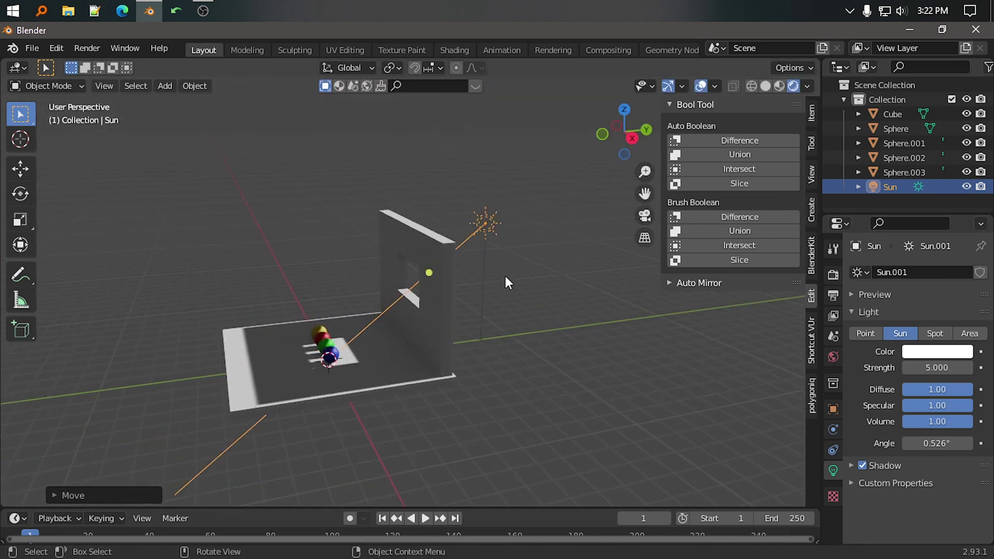
{"action": "key", "text": "g"}
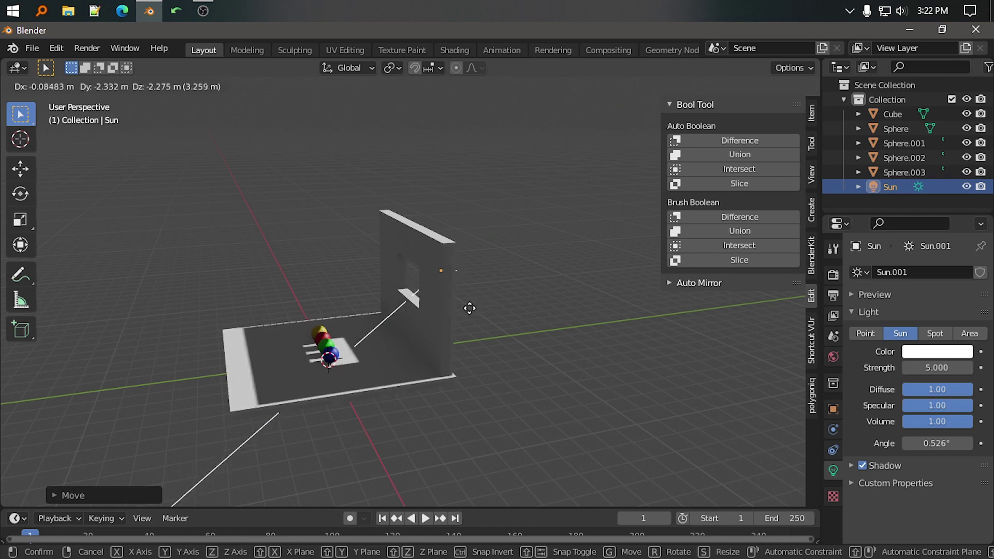
{"action": "left_click", "coordinate": [570, 238]}
Lower the Sun's light strength to 2.
{"action": "left_click", "coordinate": [929, 368]}
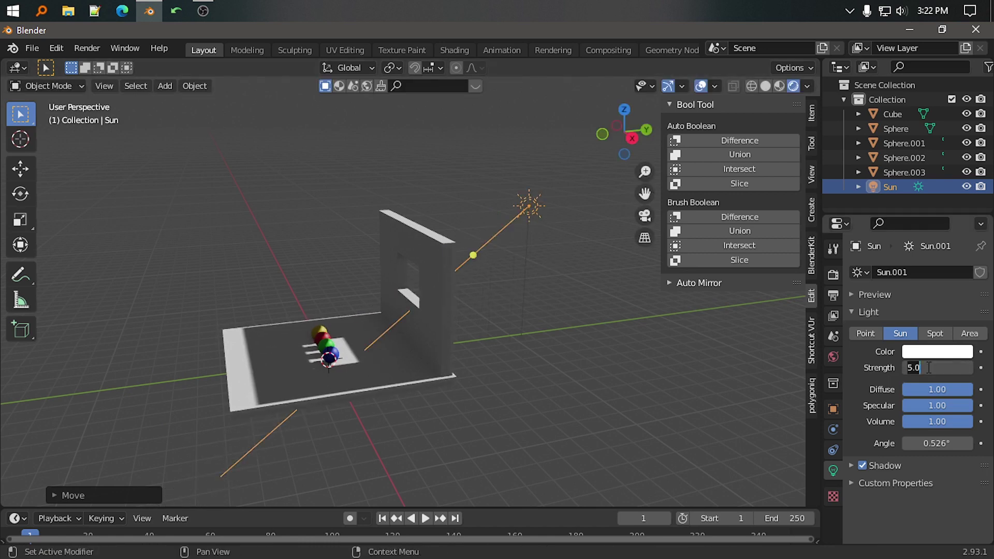
{"action": "type", "text": "2"}
{"action": "key", "text": "Return"}
{"action": "scroll", "coordinate": [678, 380], "scroll_direction": "up", "scroll_amount": 3}
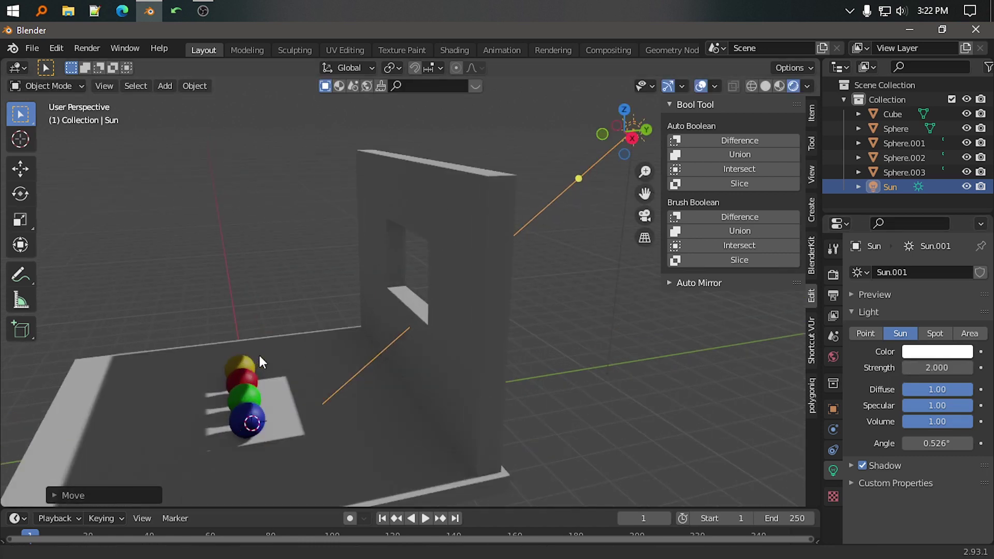
{"action": "middle_click_drag", "start_coordinate": [259, 353], "coordinate": [327, 240]}
Lower the Sun in back view and re-angle it in right side view.
{"action": "key", "text": "KP_1"}
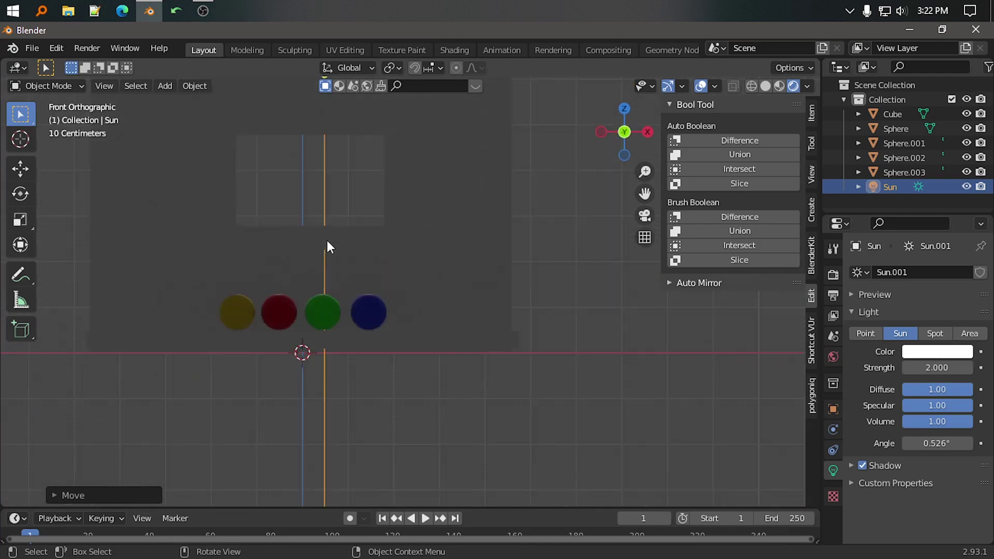
{"action": "key", "text": "ctrl+KP_1"}
{"action": "scroll", "coordinate": [471, 223], "scroll_direction": "down", "scroll_amount": 3}
{"action": "key", "text": "g"}
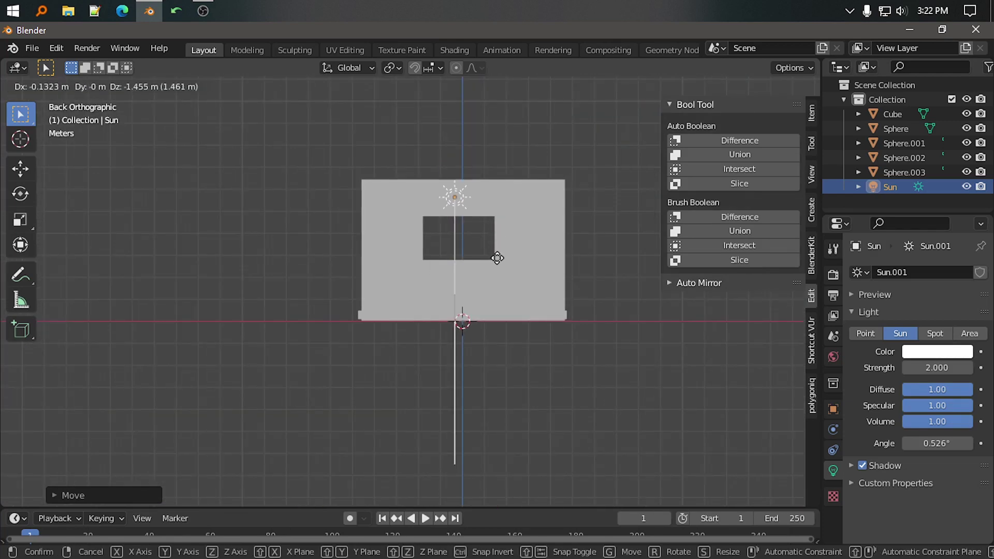
{"action": "left_click", "coordinate": [501, 259]}
{"action": "key", "text": "KP_3"}
{"action": "key", "text": "r"}
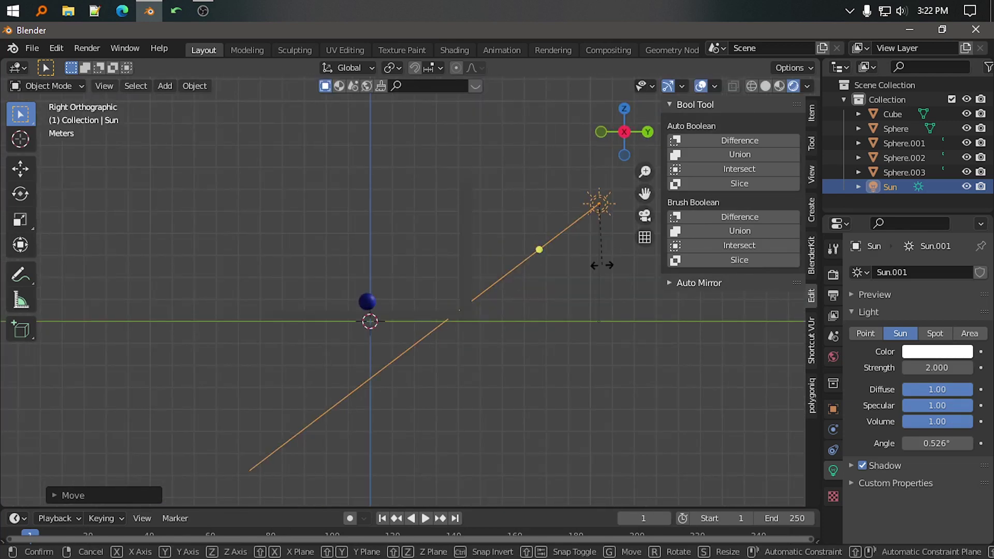
{"action": "left_click", "coordinate": [573, 305]}
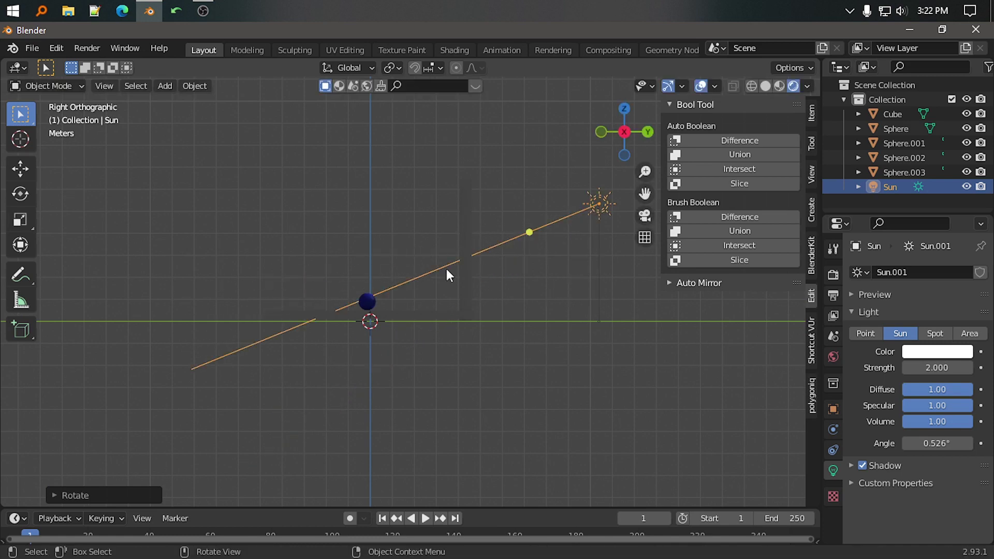
{"action": "mouse_move", "coordinate": [446, 268]}
{"action": "middle_mouse_down"}
{"action": "mouse_move", "coordinate": [489, 282]}
{"action": "mouse_move", "coordinate": [425, 309]}
{"action": "middle_mouse_up"}
{"action": "scroll", "coordinate": [425, 310], "scroll_direction": "up", "scroll_amount": 3}
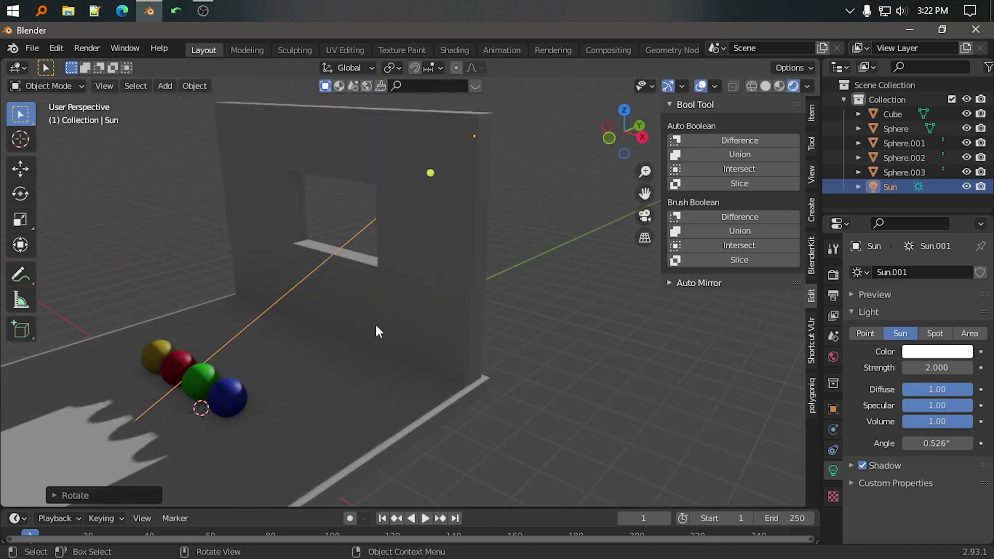
{"action": "scroll", "coordinate": [375, 322], "scroll_direction": "up", "scroll_amount": 2}
Shift the Sun along Y and tilt it around X so light passes the window.
{"action": "key", "text": "g"}
{"action": "key", "text": "y"}
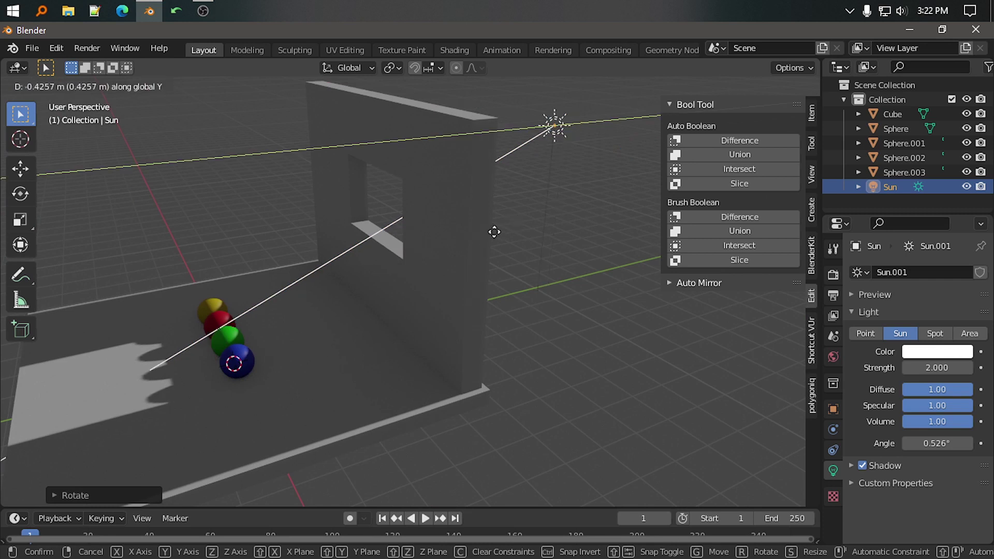
{"action": "left_click", "coordinate": [439, 255]}
{"action": "key", "text": "r"}
{"action": "key", "text": "x"}
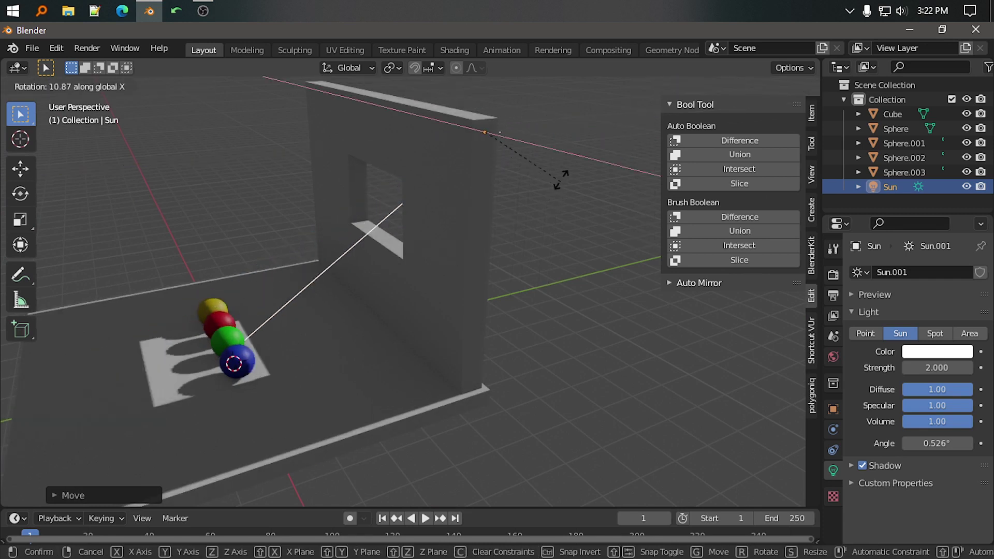
{"action": "left_click", "coordinate": [560, 188]}
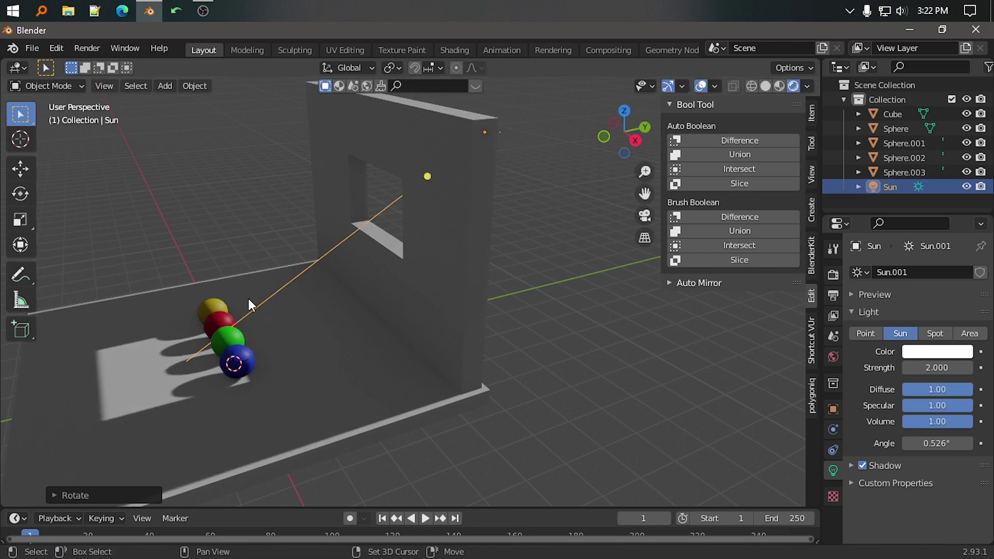
{"action": "mouse_move", "coordinate": [248, 297]}
{"action": "middle_mouse_down"}
{"action": "mouse_move", "coordinate": [400, 267]}
{"action": "mouse_move", "coordinate": [481, 311]}
{"action": "middle_mouse_up"}
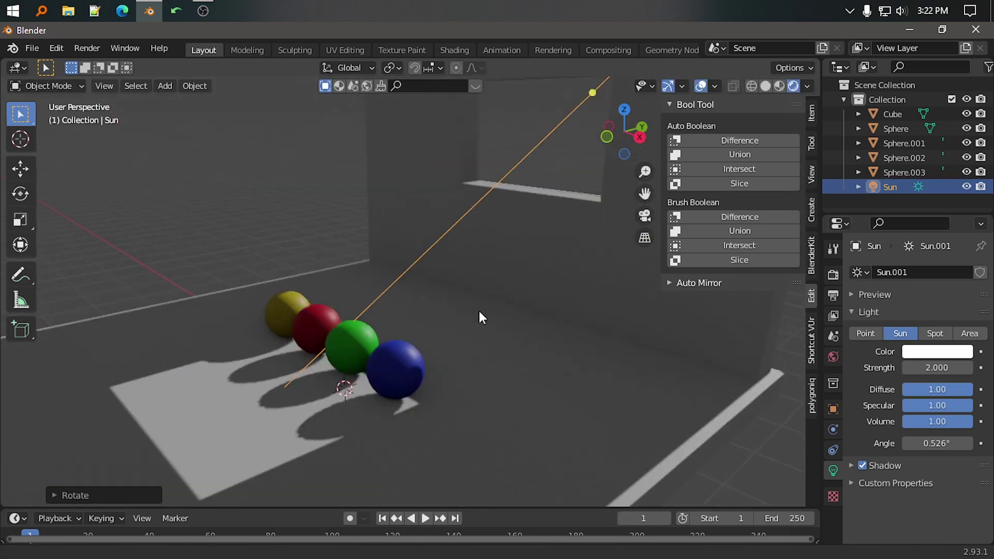
{"action": "scroll", "coordinate": [492, 323], "scroll_direction": "down", "scroll_amount": 4}
{"action": "mouse_move", "coordinate": [510, 332]}
{"action": "middle_mouse_down"}
{"action": "mouse_move", "coordinate": [548, 373]}
{"action": "mouse_move", "coordinate": [575, 365]}
{"action": "middle_mouse_up"}
Preview the sunlit spheres with the Cycles render engine, then reopen the engine list to return to Eevee.
{"action": "left_click", "coordinate": [833, 275]}
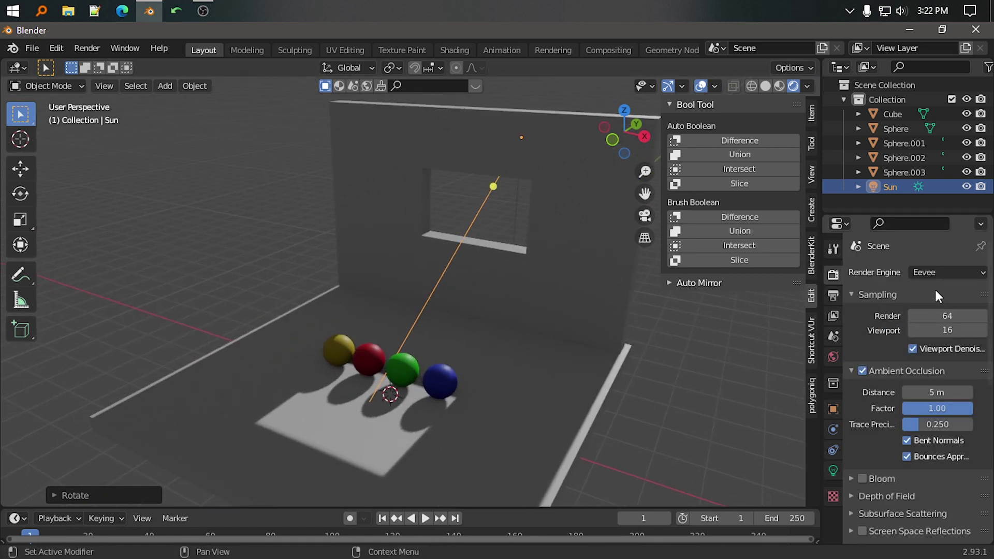
{"action": "mouse_move", "coordinate": [429, 430]}
{"action": "middle_mouse_down"}
{"action": "mouse_move", "coordinate": [393, 404]}
{"action": "mouse_move", "coordinate": [448, 426]}
{"action": "mouse_move", "coordinate": [374, 323]}
{"action": "mouse_move", "coordinate": [425, 389]}
{"action": "middle_mouse_up"}
{"action": "middle_click_drag", "start_coordinate": [389, 409], "coordinate": [378, 407]}
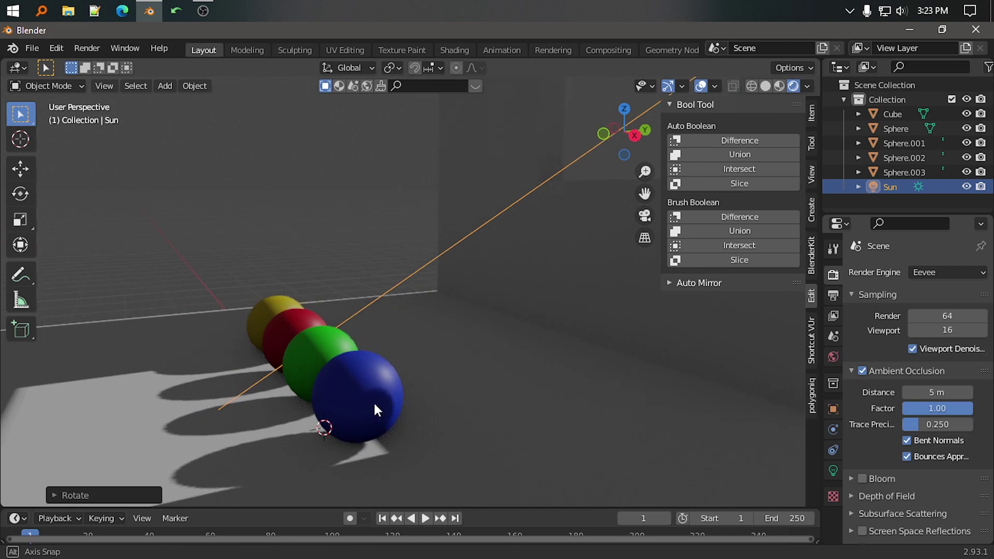
{"action": "left_click", "coordinate": [931, 272]}
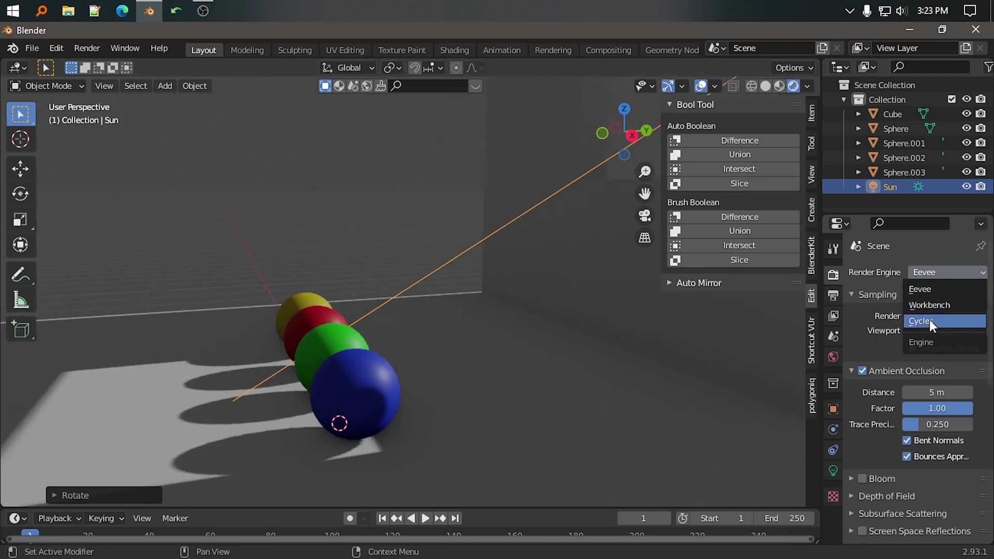
{"action": "left_click", "coordinate": [930, 321]}
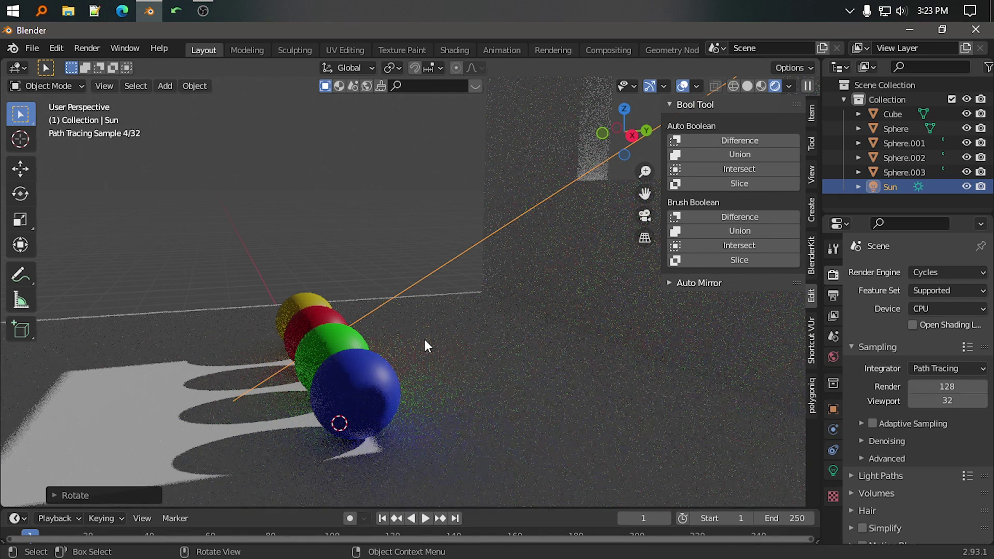
{"action": "left_click", "coordinate": [947, 272]}
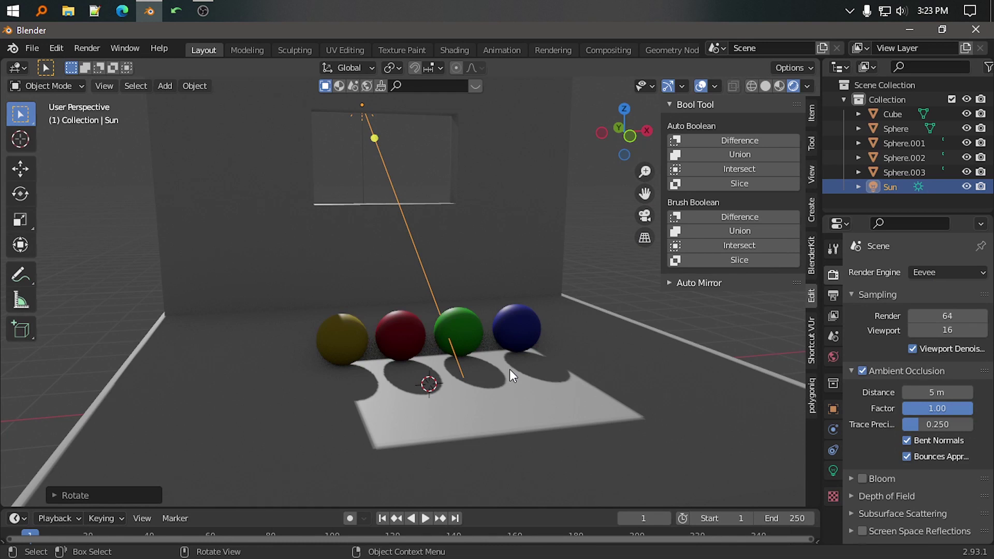
Add an Irradiance Volume light probe from the front view and orbit around it.
{"action": "key", "text": "KP_1"}
{"action": "key", "text": "shift+a"}
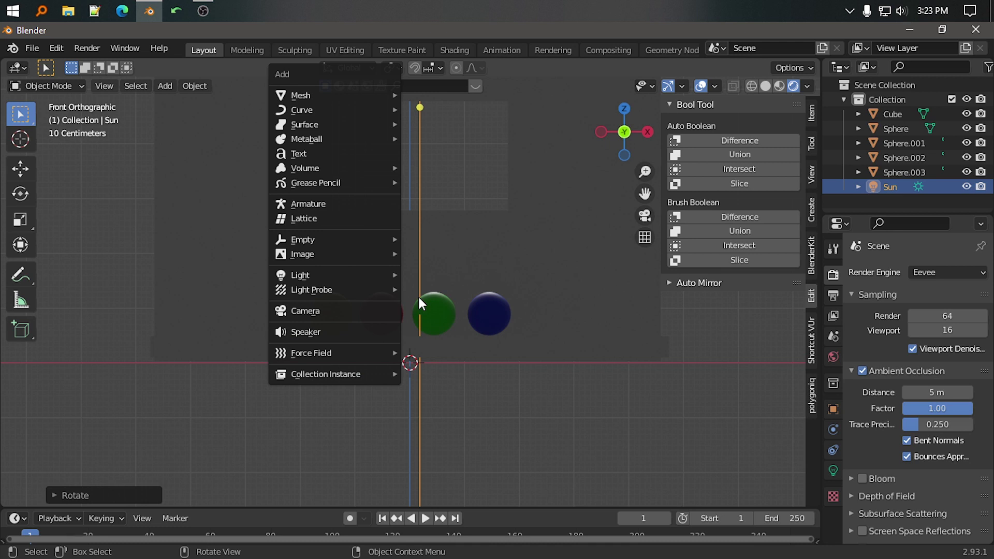
{"action": "mouse_move", "coordinate": [311, 290]}
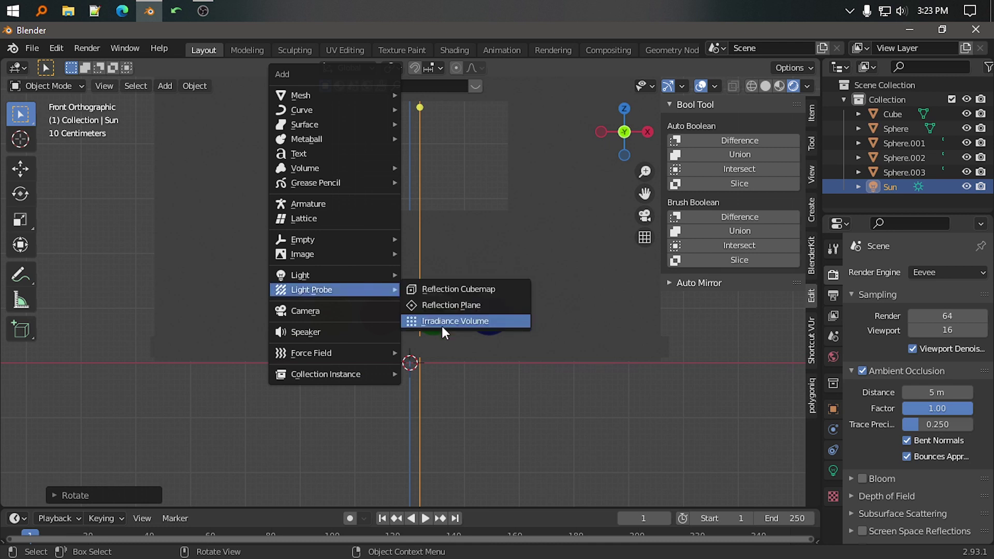
{"action": "left_click", "coordinate": [478, 322]}
{"action": "key", "text": "KP_5"}
{"action": "mouse_move", "coordinate": [522, 330]}
{"action": "middle_mouse_down"}
{"action": "mouse_move", "coordinate": [445, 347]}
{"action": "mouse_move", "coordinate": [489, 375]}
{"action": "mouse_move", "coordinate": [552, 358]}
{"action": "mouse_move", "coordinate": [455, 358]}
{"action": "middle_mouse_up"}
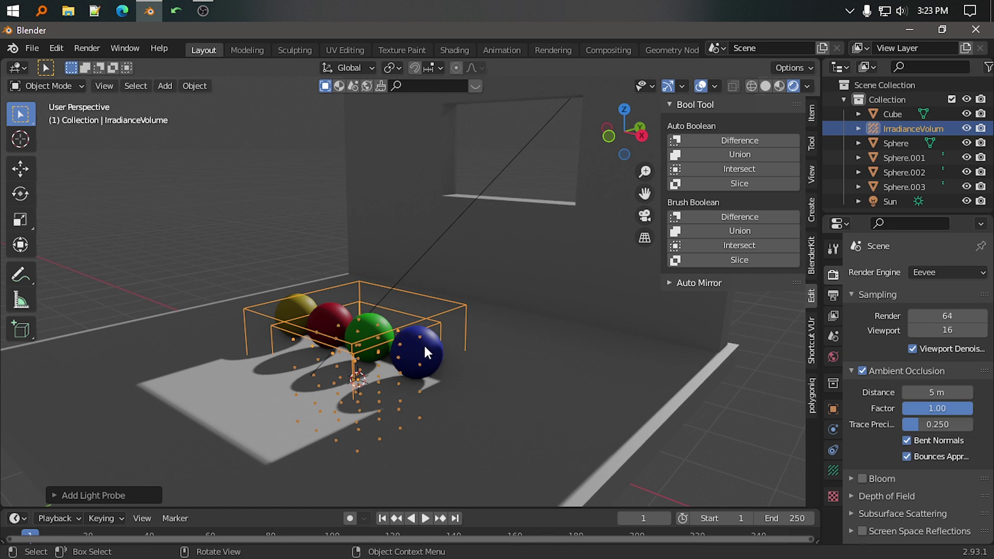
Raise the irradiance volume and enlarge it to span the room, checking front and side views.
{"action": "key", "text": "g"}
{"action": "key", "text": "z"}
{"action": "left_click", "coordinate": [437, 293]}
{"action": "key", "text": "KP_5"}
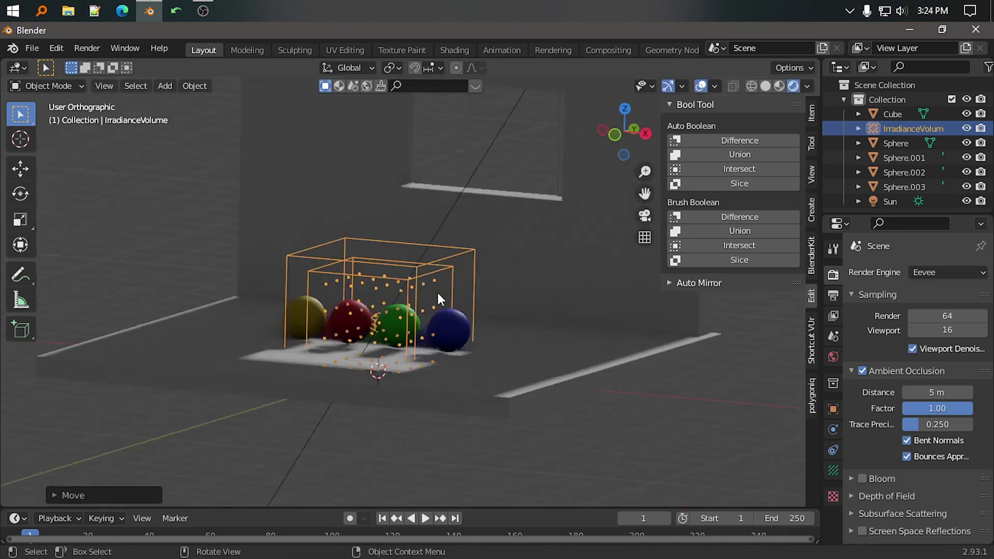
{"action": "key", "text": "KP_1"}
{"action": "key", "text": "KP_3"}
{"action": "key", "text": "s"}
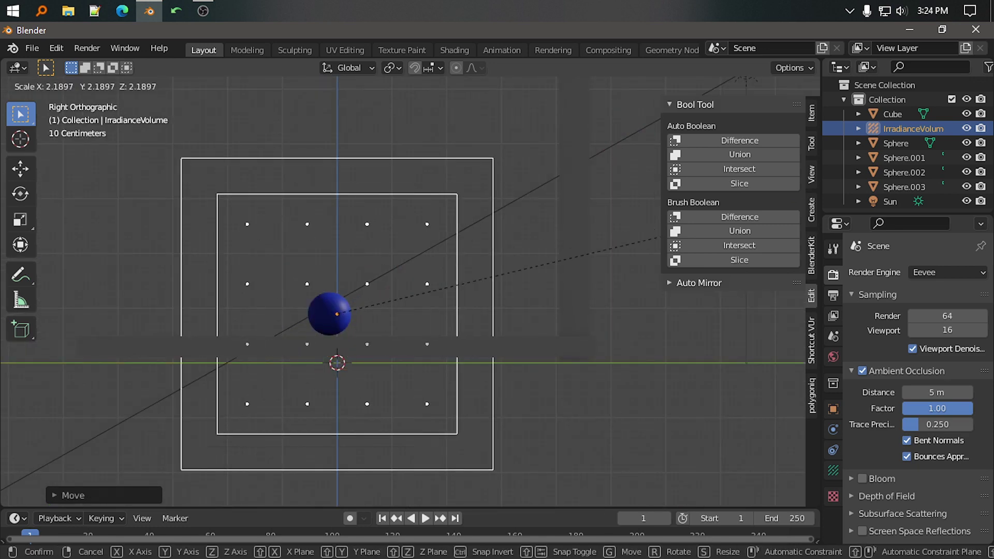
{"action": "key", "text": "Return"}
{"action": "scroll", "coordinate": [385, 207], "scroll_direction": "down", "scroll_amount": 3}
Squash the irradiance volume on Z and lower it so its grid sits inside the room.
{"action": "key", "text": "g"}
{"action": "key", "text": "z"}
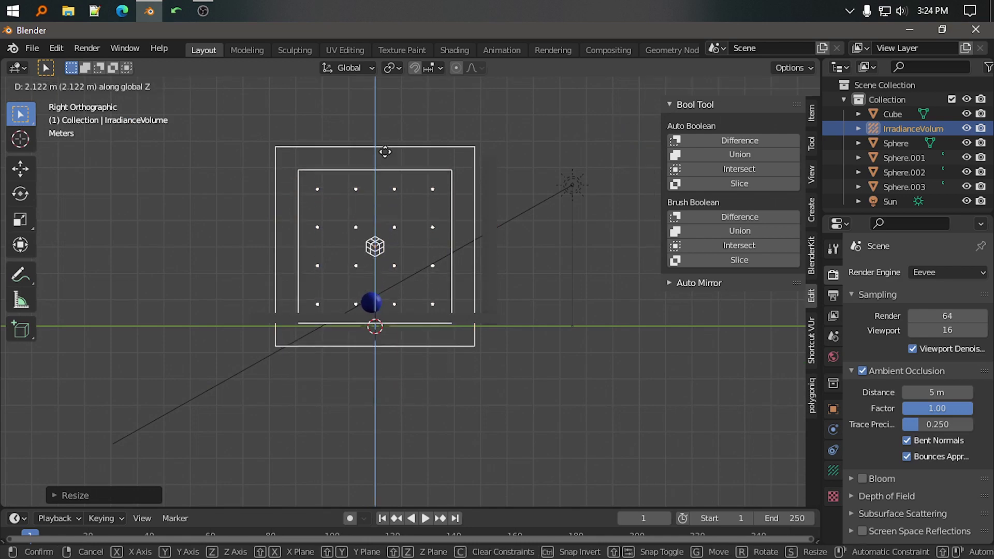
{"action": "left_click", "coordinate": [385, 135]}
{"action": "key", "text": "s"}
{"action": "key", "text": "z"}
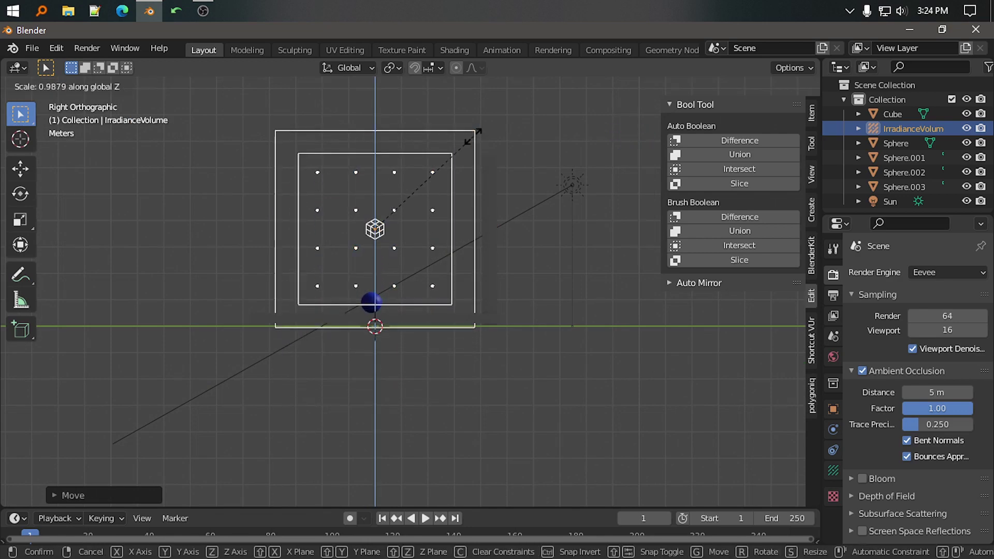
{"action": "left_click", "coordinate": [463, 138]}
{"action": "key", "text": "g"}
{"action": "key", "text": "z"}
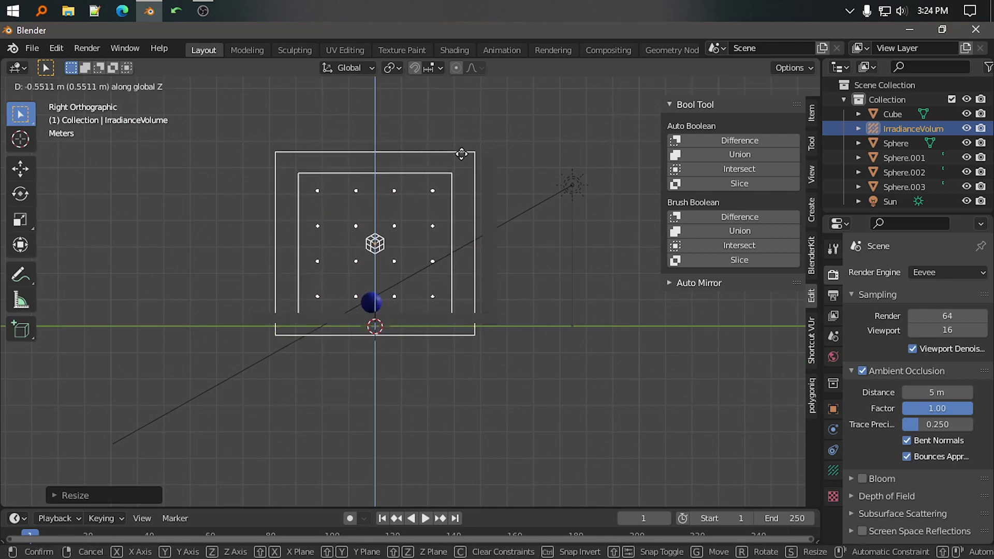
{"action": "left_click", "coordinate": [461, 158]}
{"action": "mouse_move", "coordinate": [406, 190]}
{"action": "middle_mouse_down"}
{"action": "mouse_move", "coordinate": [526, 236]}
{"action": "mouse_move", "coordinate": [423, 276]}
{"action": "middle_mouse_up"}
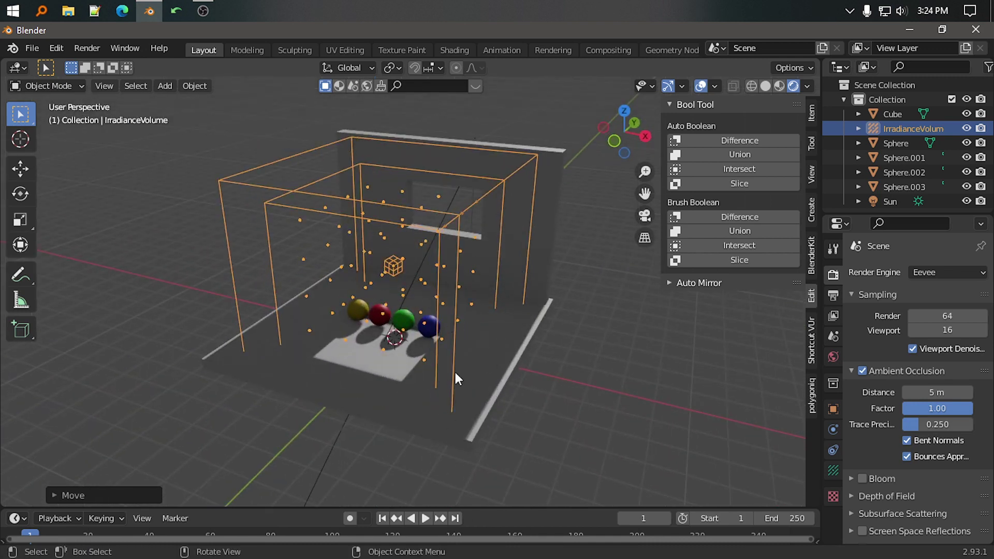
Enter probe resolution values 5, 6 and 6 for X, Y and Z in the irradiance volume settings.
{"action": "left_click", "coordinate": [833, 471]}
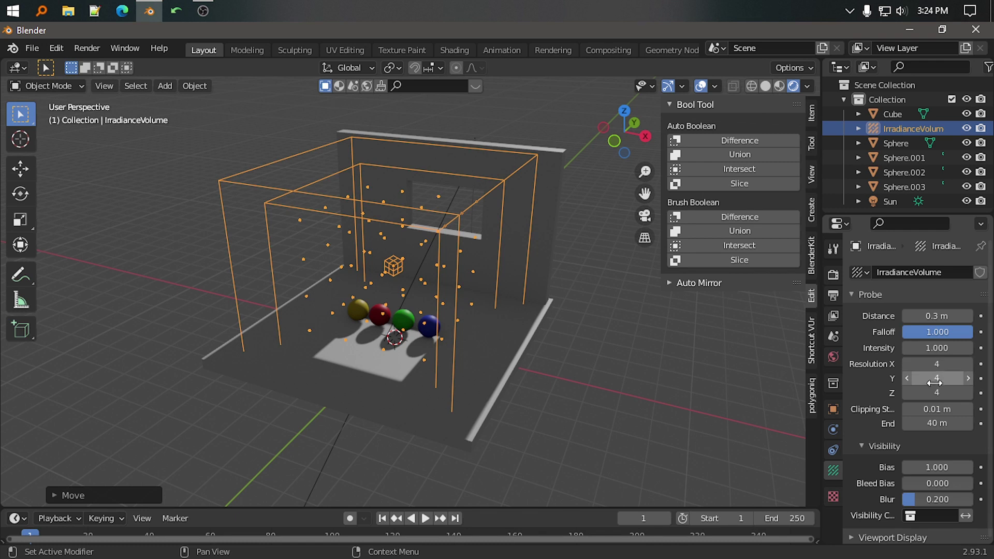
{"action": "left_click", "coordinate": [934, 364]}
{"action": "type", "text": "5"}
{"action": "key", "text": "Tab"}
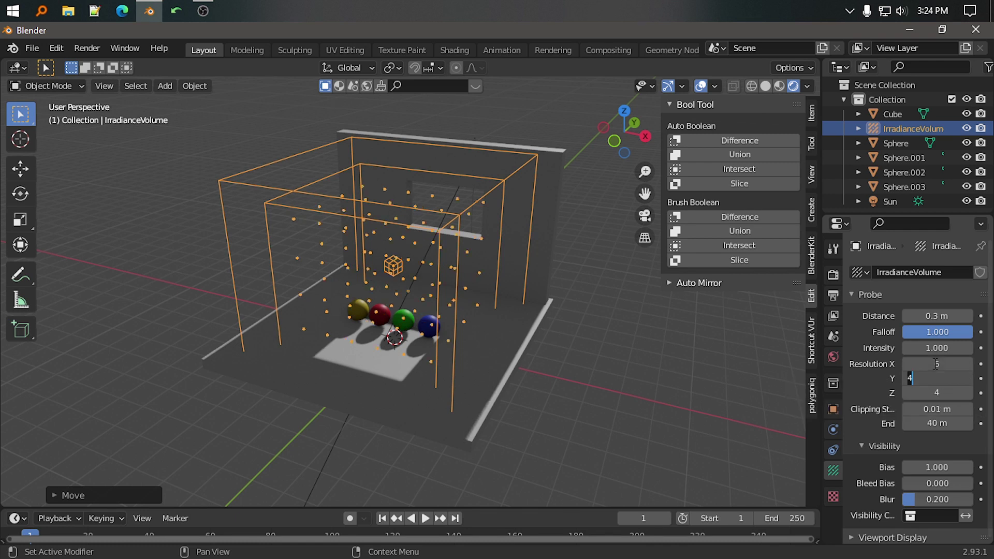
{"action": "type", "text": "6"}
{"action": "key", "text": "Tab"}
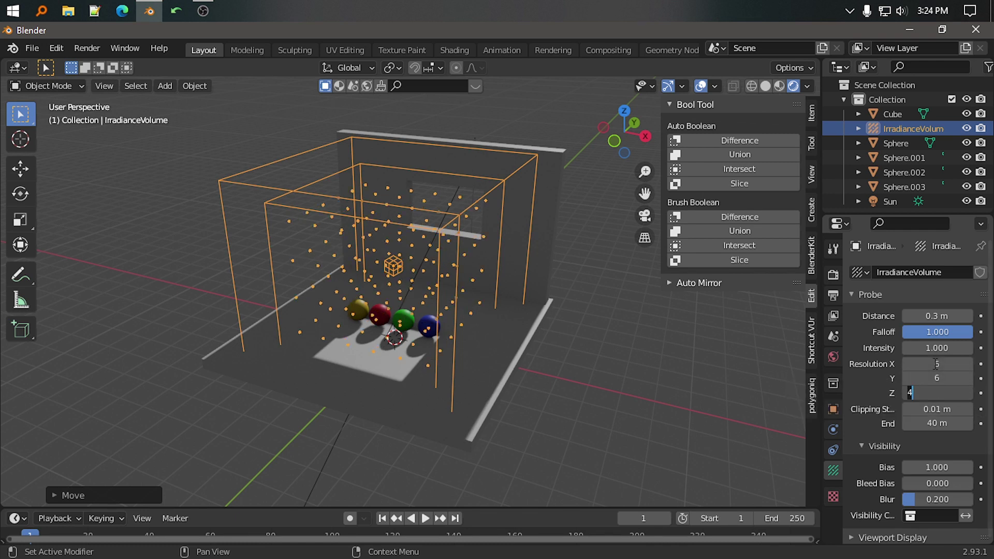
{"action": "type", "text": "6"}
{"action": "key", "text": "Return"}
{"action": "scroll", "coordinate": [660, 407], "scroll_direction": "up", "scroll_amount": 2}
{"action": "scroll", "coordinate": [660, 407], "scroll_direction": "up", "scroll_amount": 2}
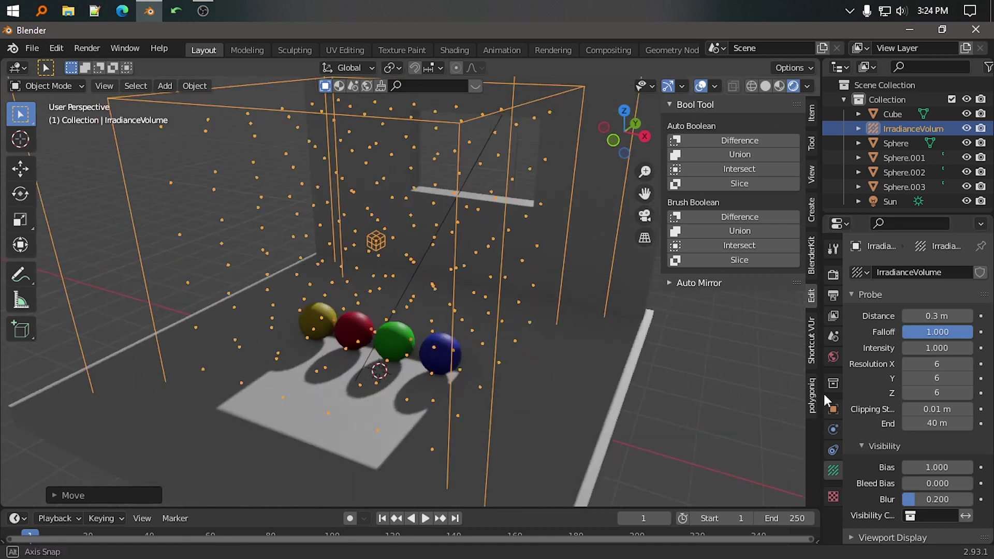
{"action": "scroll", "coordinate": [706, 387], "scroll_direction": "down", "scroll_amount": 4}
{"action": "scroll", "coordinate": [706, 387], "scroll_direction": "down", "scroll_amount": 1}
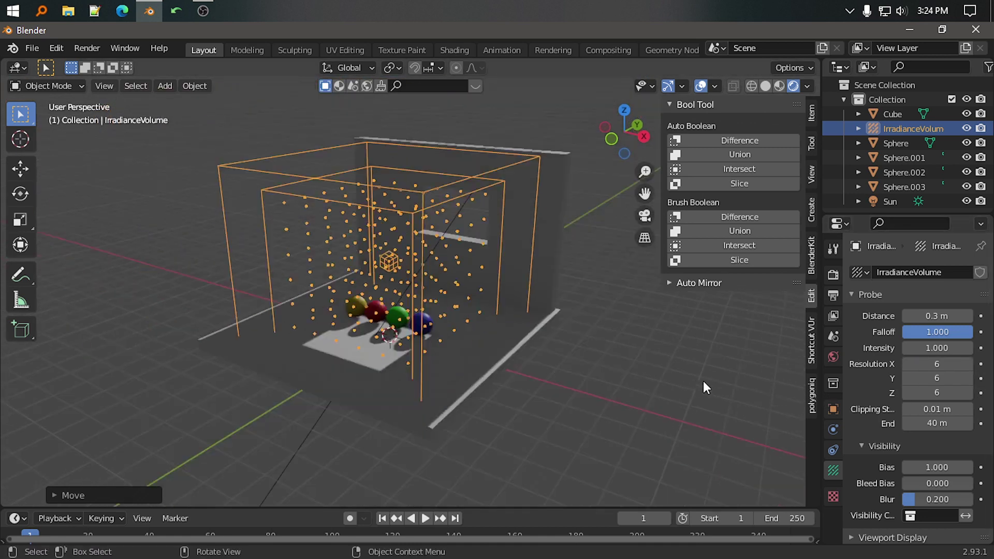
{"action": "scroll", "coordinate": [703, 380], "scroll_direction": "up", "scroll_amount": 1}
{"action": "scroll", "coordinate": [662, 374], "scroll_direction": "up", "scroll_amount": 3}
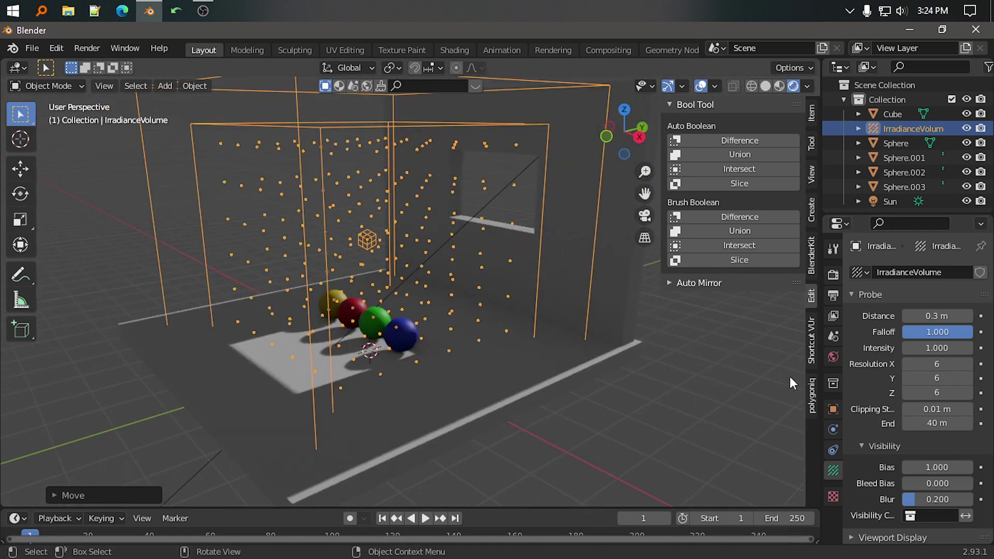
Open Render Properties and scroll down to the Indirect Lighting panel.
{"action": "left_click", "coordinate": [834, 275]}
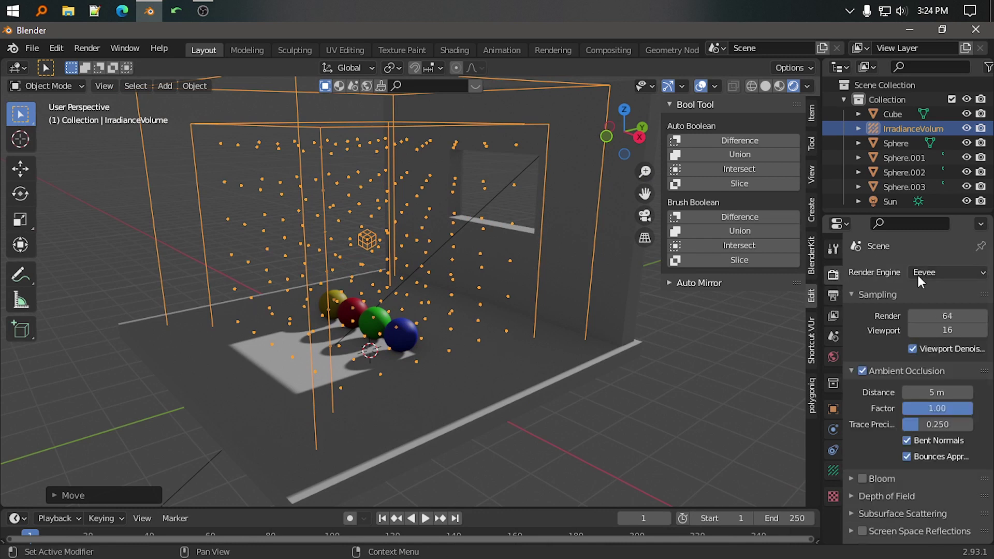
{"action": "scroll", "coordinate": [867, 437], "scroll_direction": "down", "scroll_amount": 5}
{"action": "scroll", "coordinate": [925, 397], "scroll_direction": "down", "scroll_amount": 7}
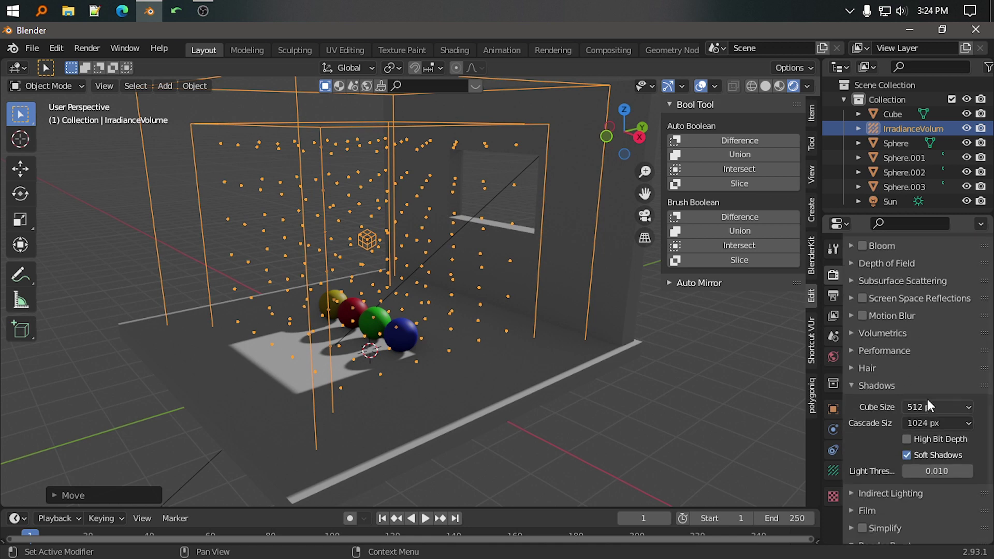
{"action": "scroll", "coordinate": [916, 388], "scroll_direction": "down", "scroll_amount": 1}
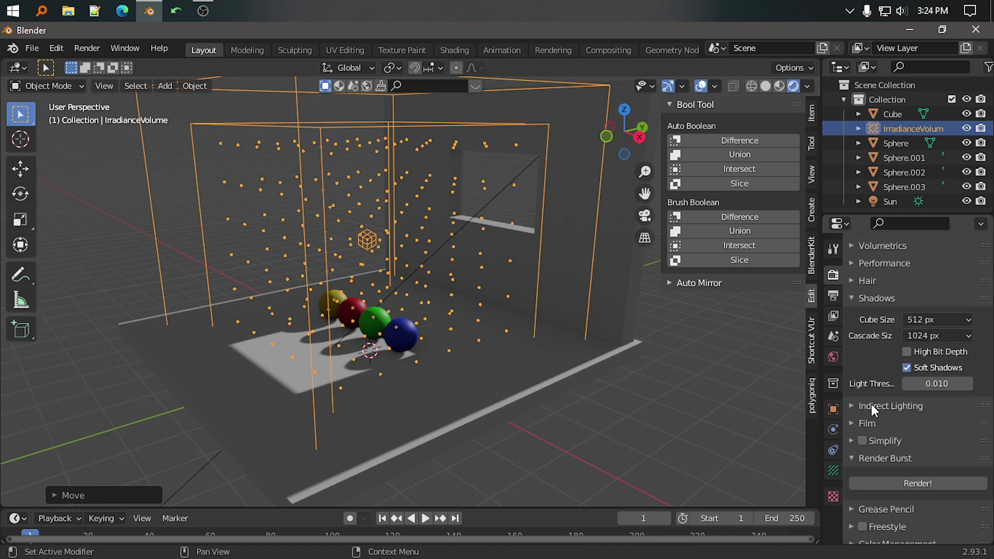
{"action": "mouse_move", "coordinate": [507, 348]}
{"action": "middle_mouse_down"}
{"action": "mouse_move", "coordinate": [566, 363]}
{"action": "mouse_move", "coordinate": [493, 358]}
{"action": "mouse_move", "coordinate": [486, 389]}
{"action": "mouse_move", "coordinate": [396, 422]}
{"action": "middle_mouse_up"}
{"action": "scroll", "coordinate": [497, 360], "scroll_direction": "up", "scroll_amount": 3}
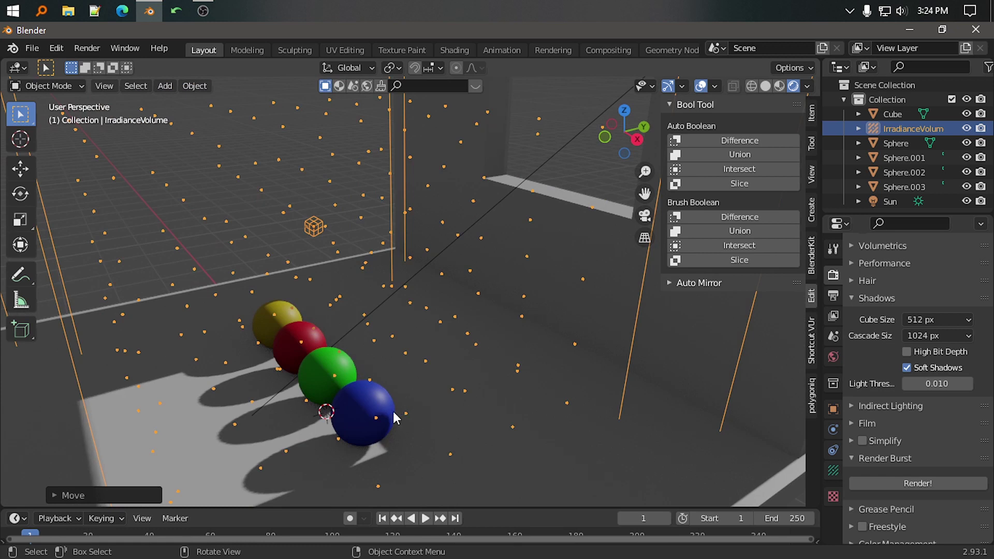
Bake the indirect lighting, orbiting around the spheres and irradiance volume while it runs.
{"action": "left_click", "coordinate": [851, 406]}
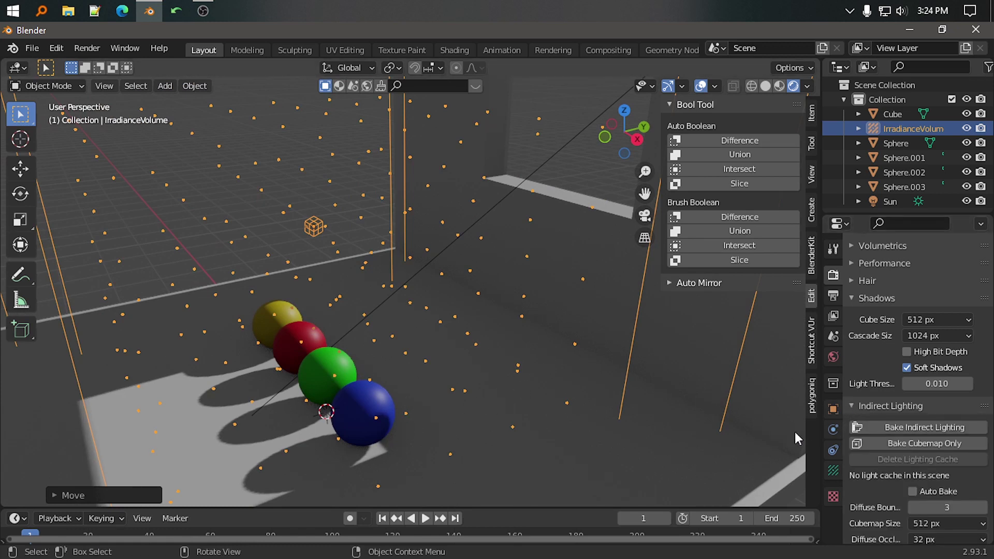
{"action": "left_click", "coordinate": [902, 429]}
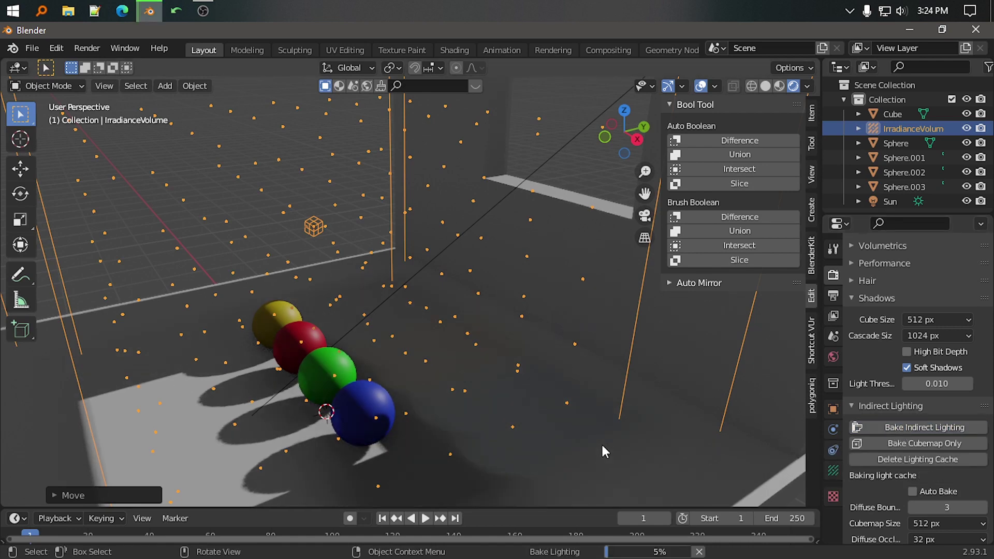
{"action": "mouse_move", "coordinate": [601, 442]}
{"action": "middle_mouse_down"}
{"action": "mouse_move", "coordinate": [464, 396]}
{"action": "mouse_move", "coordinate": [400, 391]}
{"action": "mouse_move", "coordinate": [407, 378]}
{"action": "mouse_move", "coordinate": [420, 407]}
{"action": "mouse_move", "coordinate": [414, 336]}
{"action": "mouse_move", "coordinate": [371, 375]}
{"action": "mouse_move", "coordinate": [339, 359]}
{"action": "middle_mouse_up"}
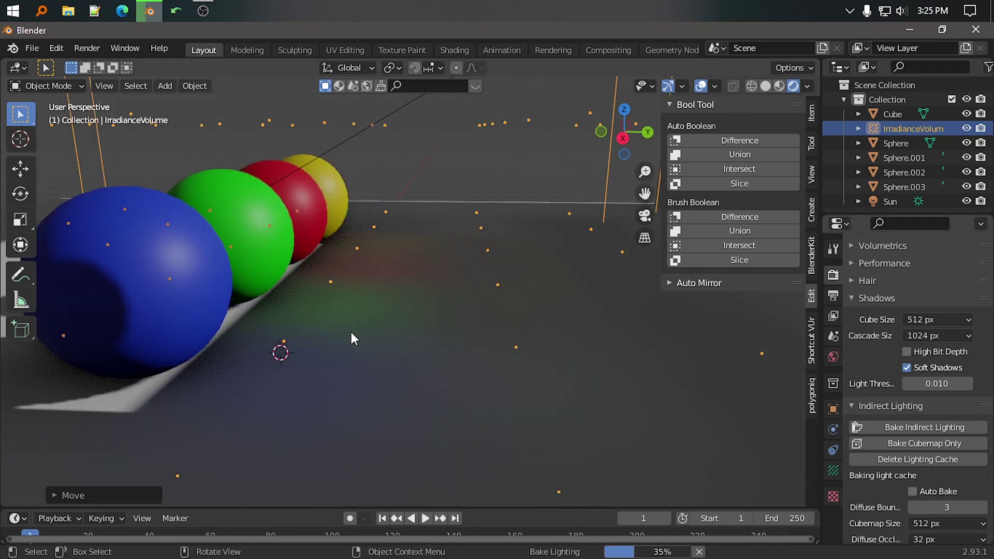
{"action": "scroll", "coordinate": [357, 319], "scroll_direction": "down", "scroll_amount": 5}
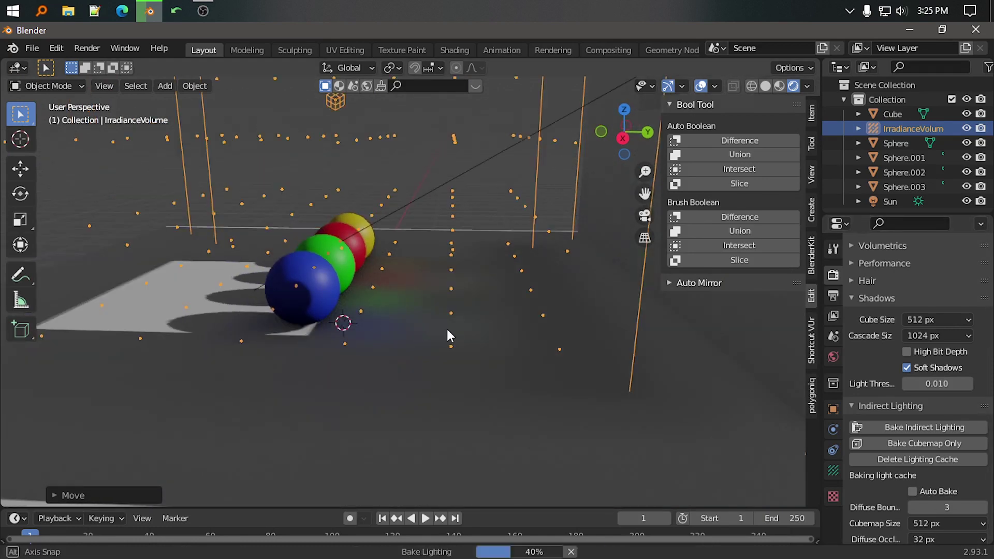
{"action": "mouse_move", "coordinate": [447, 328]}
{"action": "middle_mouse_down"}
{"action": "mouse_move", "coordinate": [461, 334]}
{"action": "mouse_move", "coordinate": [460, 478]}
{"action": "middle_mouse_up"}
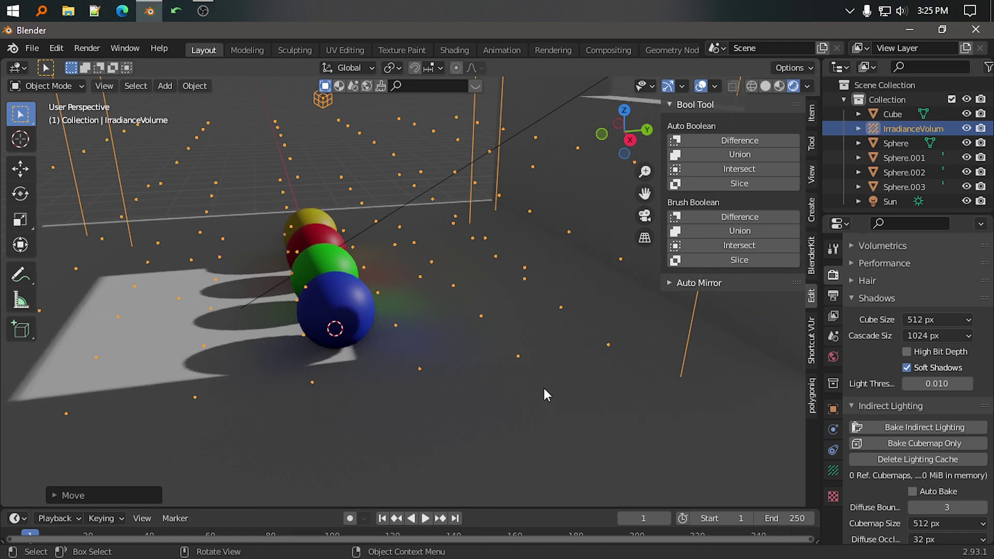
{"action": "mouse_move", "coordinate": [582, 397]}
{"action": "middle_mouse_down"}
{"action": "mouse_move", "coordinate": [499, 378]}
{"action": "mouse_move", "coordinate": [542, 399]}
{"action": "mouse_move", "coordinate": [400, 387]}
{"action": "mouse_move", "coordinate": [526, 441]}
{"action": "mouse_move", "coordinate": [615, 421]}
{"action": "mouse_move", "coordinate": [599, 400]}
{"action": "mouse_move", "coordinate": [480, 395]}
{"action": "middle_mouse_up"}
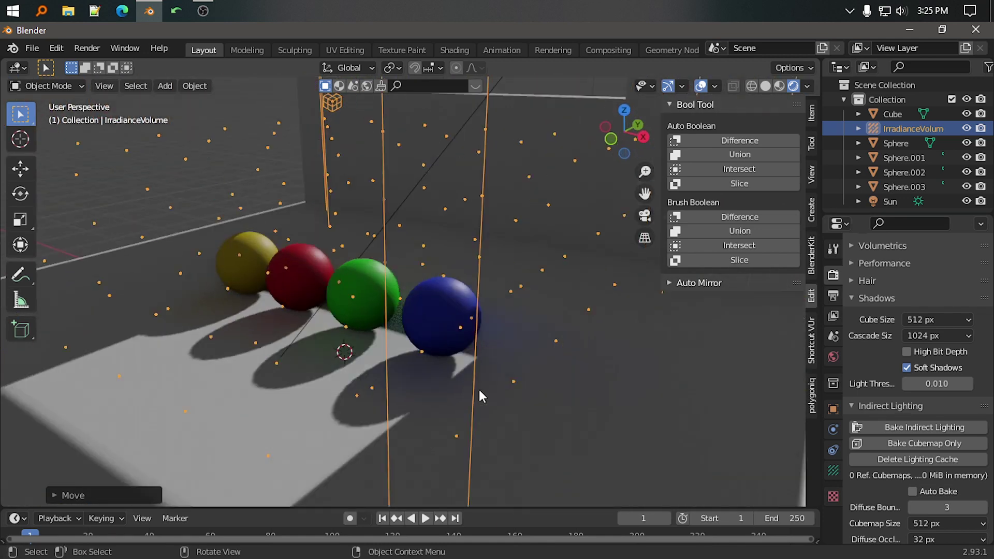
Orbit and zoom to inspect the baked bounce light, then deselect the irradiance volume.
{"action": "scroll", "coordinate": [508, 165], "scroll_direction": "down", "scroll_amount": 2}
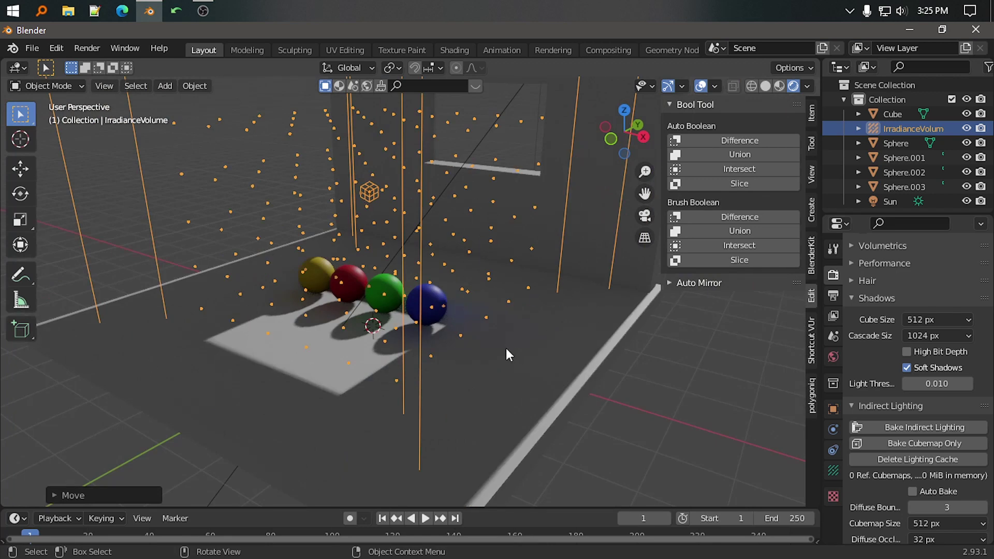
{"action": "scroll", "coordinate": [506, 351], "scroll_direction": "down", "scroll_amount": 3}
{"action": "scroll", "coordinate": [611, 359], "scroll_direction": "up", "scroll_amount": 1}
{"action": "mouse_move", "coordinate": [593, 359]}
{"action": "middle_mouse_down"}
{"action": "mouse_move", "coordinate": [488, 353]}
{"action": "mouse_move", "coordinate": [585, 319]}
{"action": "mouse_move", "coordinate": [572, 356]}
{"action": "mouse_move", "coordinate": [593, 362]}
{"action": "mouse_move", "coordinate": [522, 346]}
{"action": "mouse_move", "coordinate": [583, 368]}
{"action": "mouse_move", "coordinate": [548, 368]}
{"action": "mouse_move", "coordinate": [657, 370]}
{"action": "middle_mouse_up"}
{"action": "mouse_move", "coordinate": [584, 353]}
{"action": "middle_mouse_down"}
{"action": "mouse_move", "coordinate": [594, 350]}
{"action": "mouse_move", "coordinate": [492, 353]}
{"action": "mouse_move", "coordinate": [505, 355]}
{"action": "middle_mouse_up"}
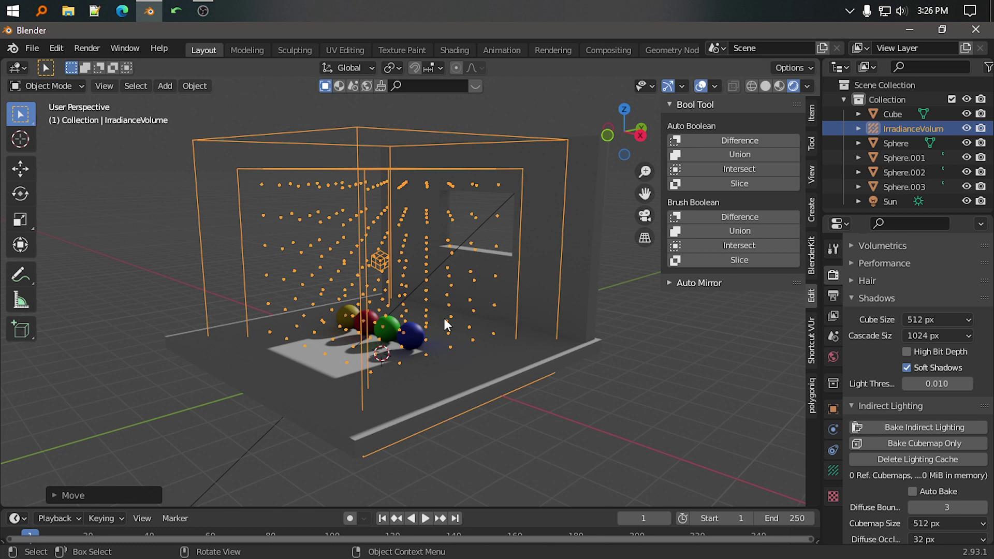
{"action": "scroll", "coordinate": [440, 313], "scroll_direction": "up", "scroll_amount": 1}
{"action": "scroll", "coordinate": [450, 317], "scroll_direction": "up", "scroll_amount": 1}
{"action": "scroll", "coordinate": [463, 317], "scroll_direction": "up", "scroll_amount": 1}
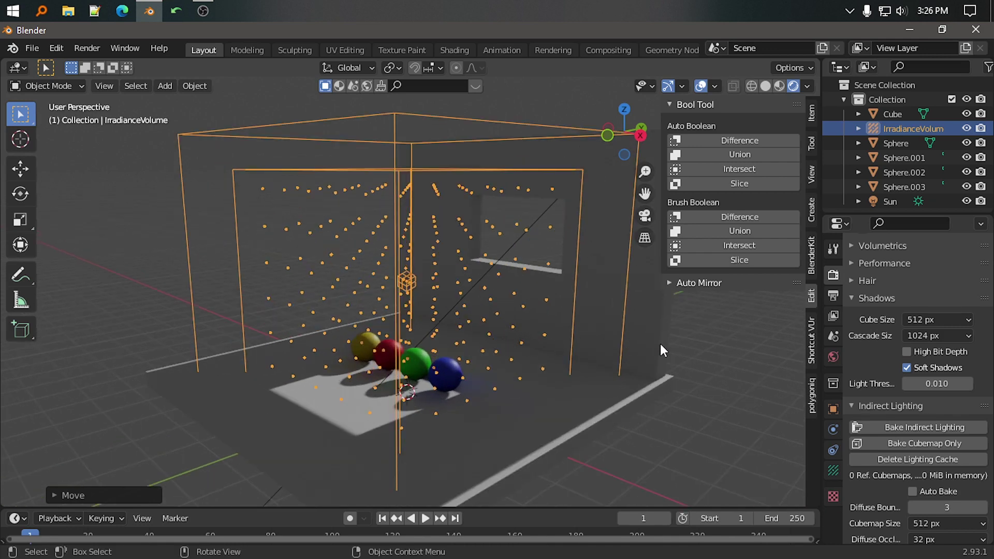
{"action": "left_click", "coordinate": [720, 348]}
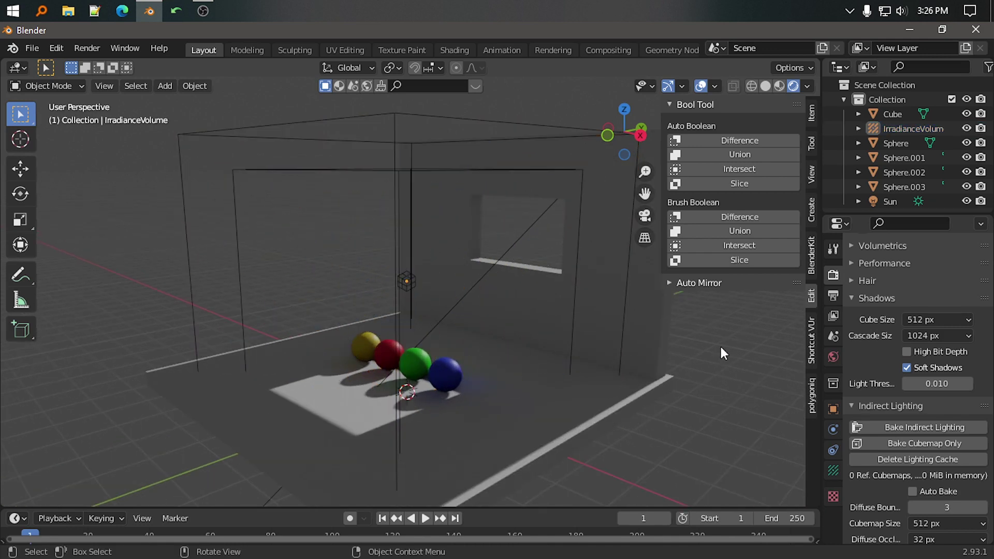